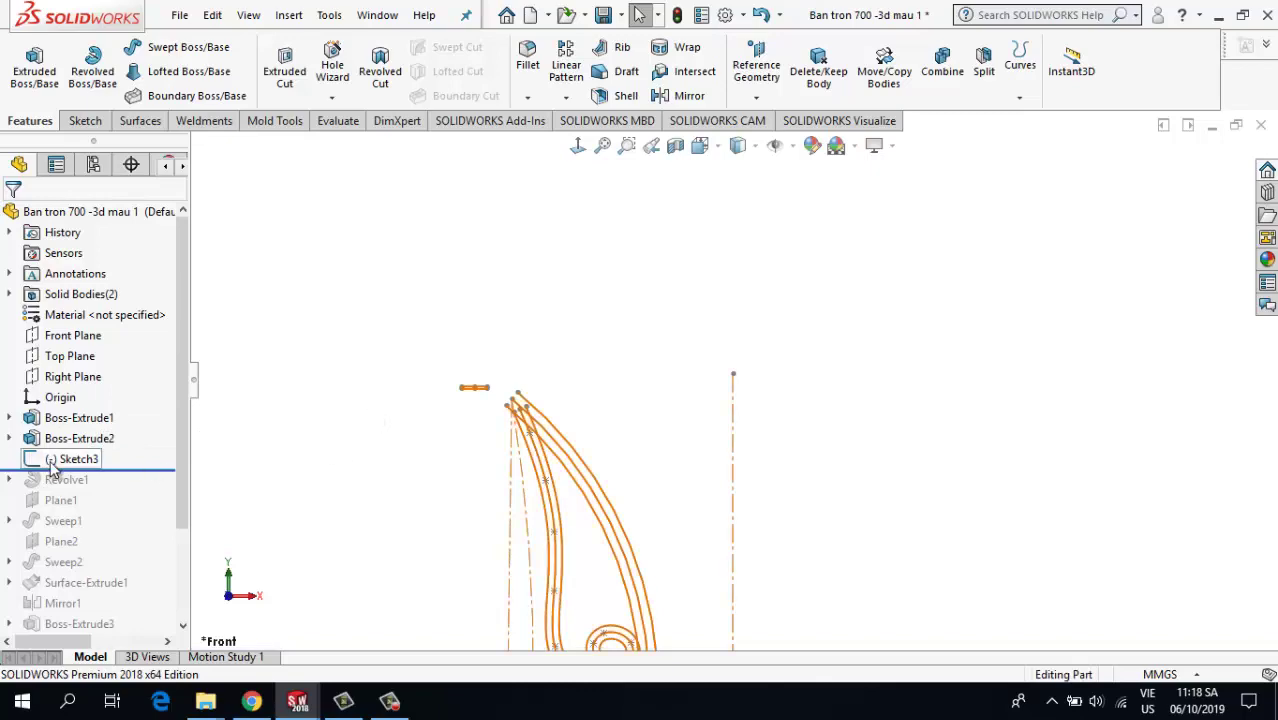
# - Edit Sketch3 and sketch a thin rectangle about 346 mm long, extending from the horizontal reference line to the vertical centreline at the origin
pyautogui.click(66, 410)
pyautogui.scroll(-5, 648, 390)
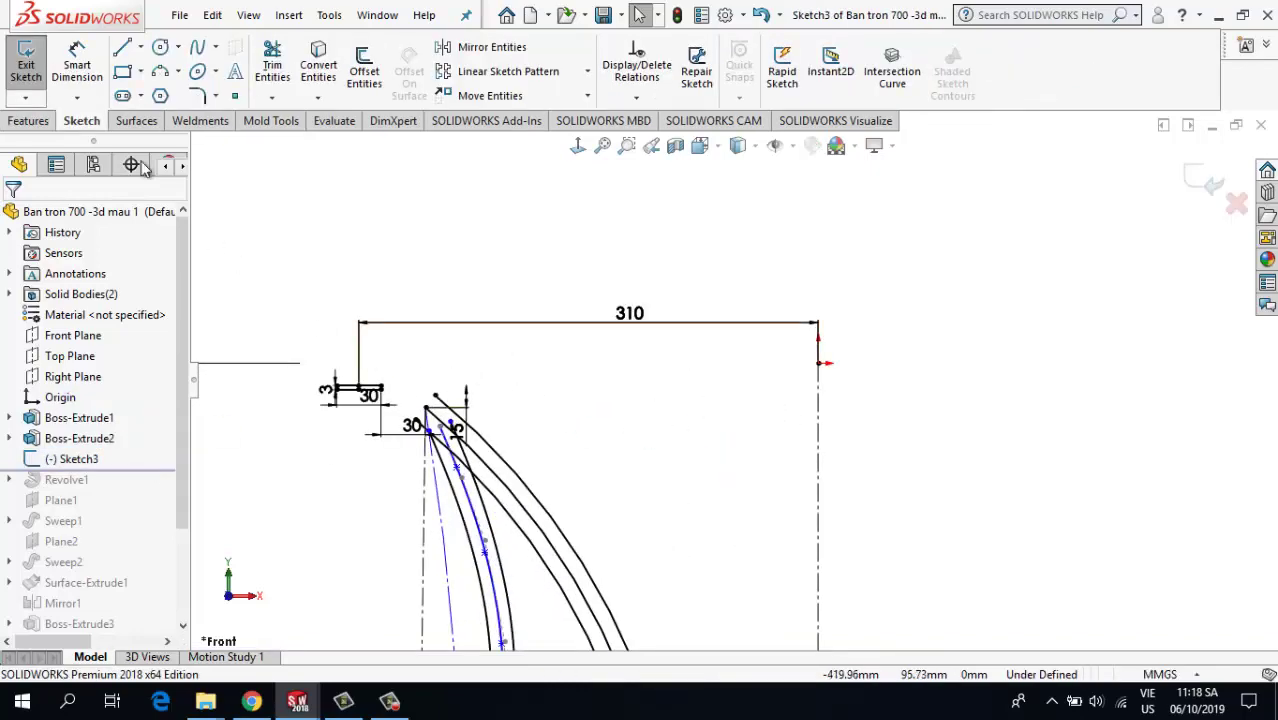
pyautogui.click(122, 72)
pyautogui.click(305, 363)
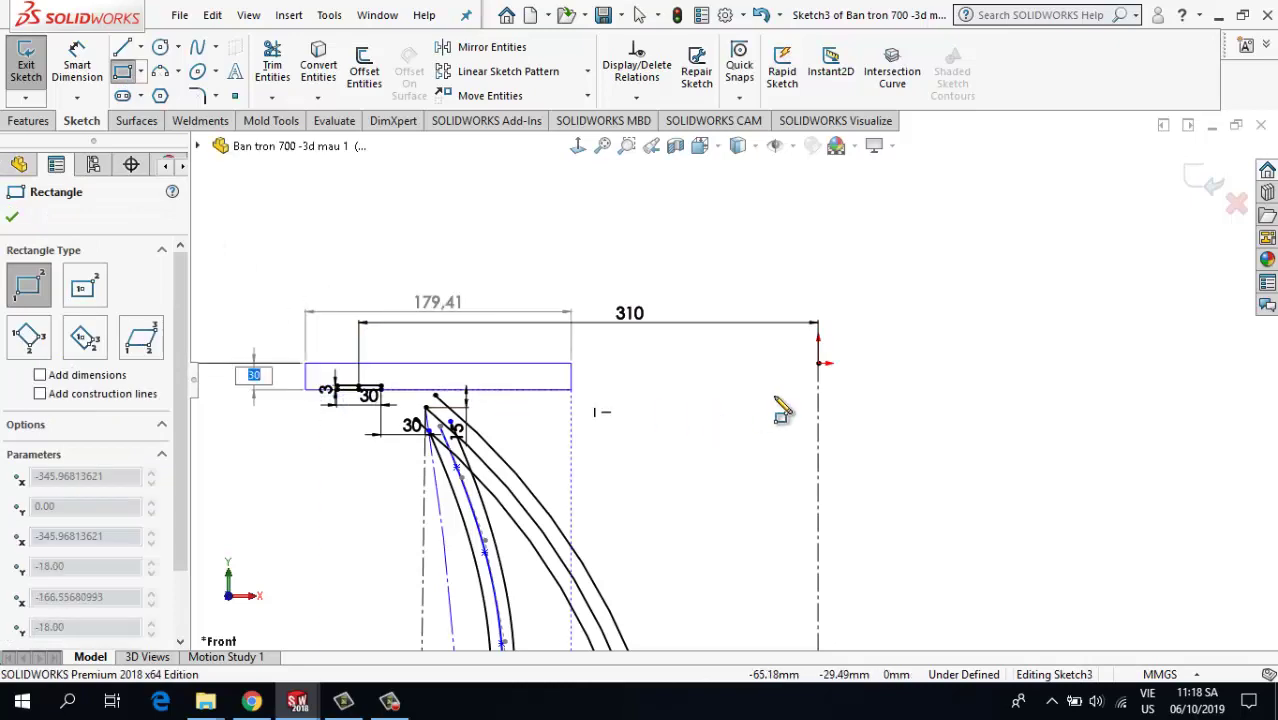
pyautogui.click(817, 375)
pyautogui.press('Escape')
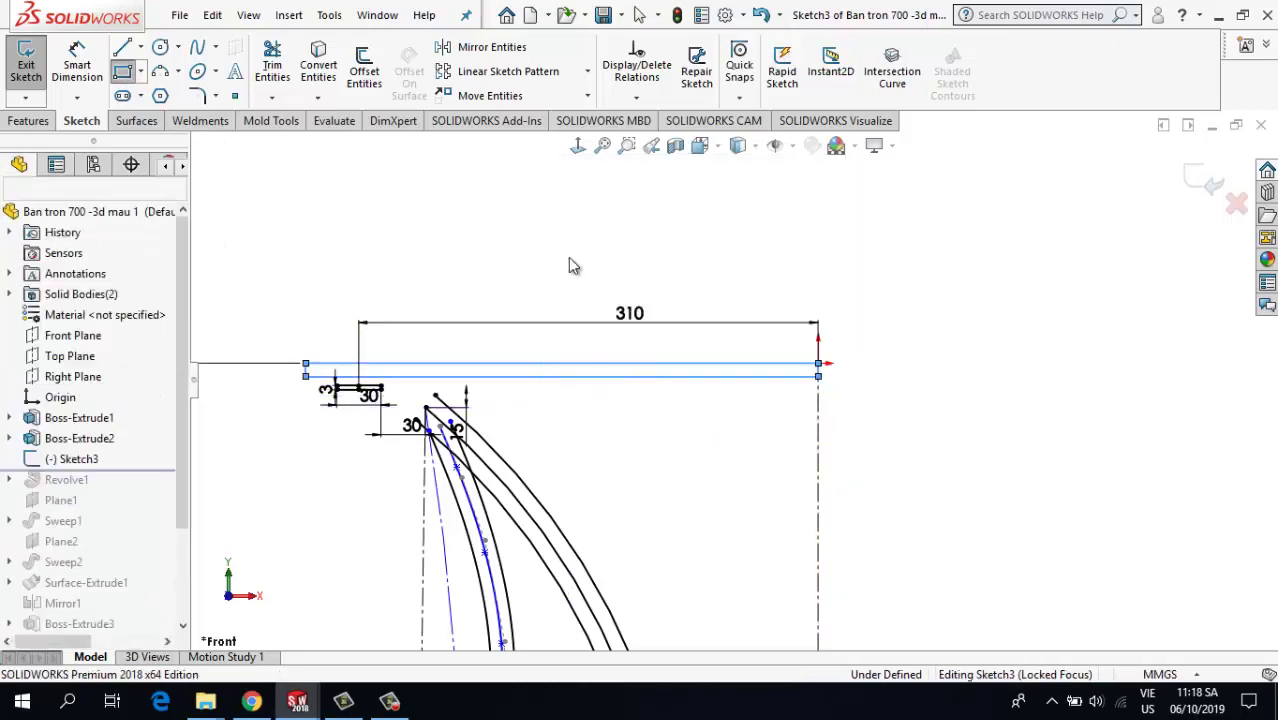
pyautogui.click(818, 364)
pyautogui.press('Escape')
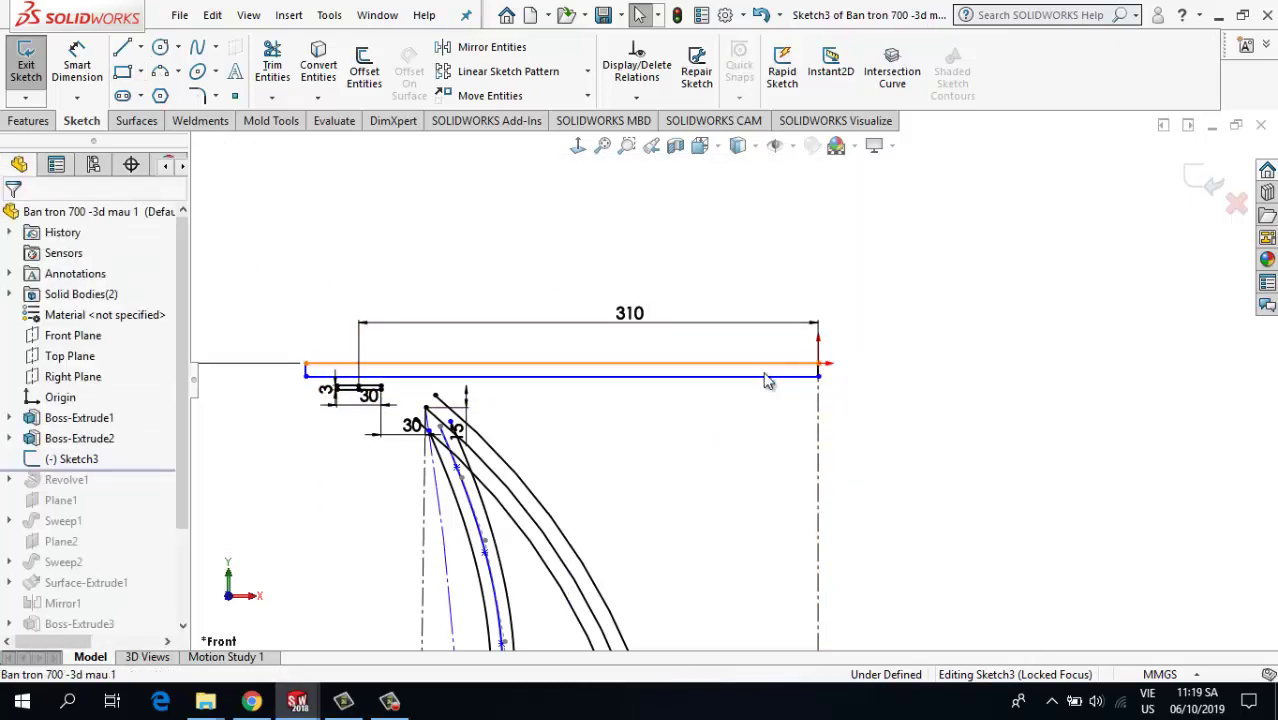
pyautogui.click(77, 65)
pyautogui.click(539, 376)
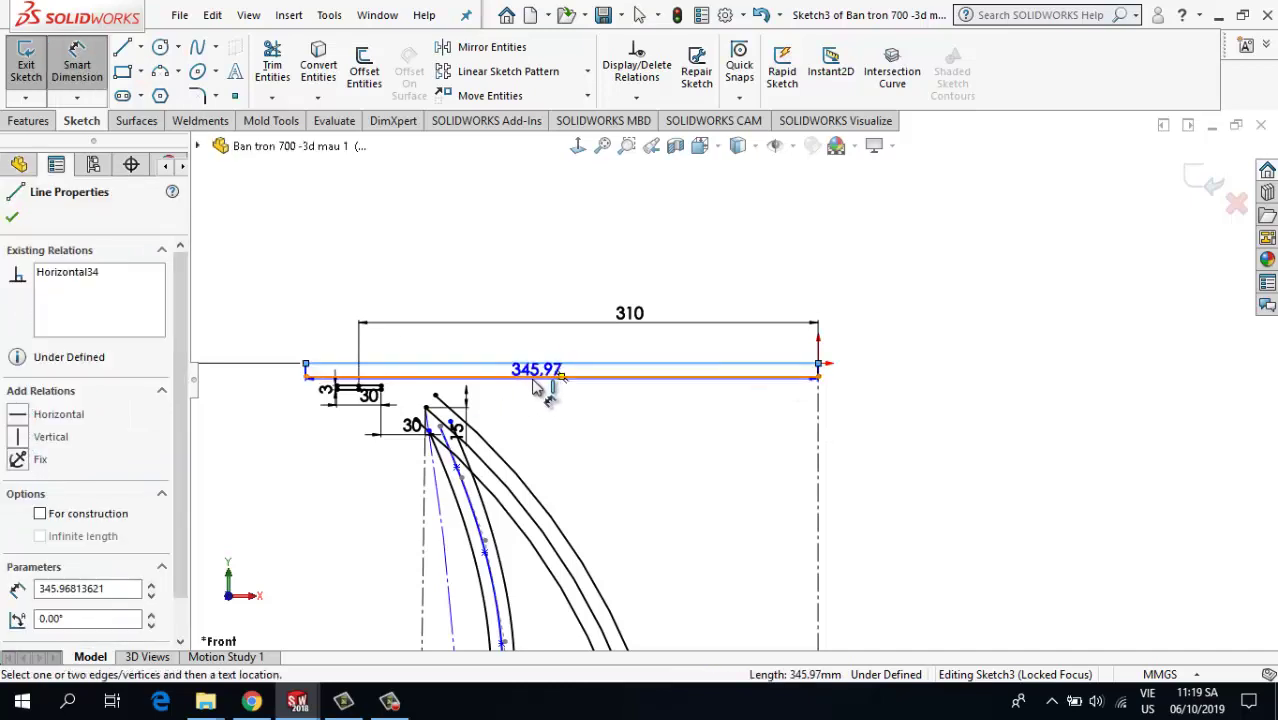
pyautogui.press('Escape')
pyautogui.press('Escape')
# - Make the new rectangle's lower edge coincident with the top inner corner of the small 30 × 3 mm rectangle beneath it
pyautogui.scroll(2, 378, 387)
pyautogui.click(400, 375)
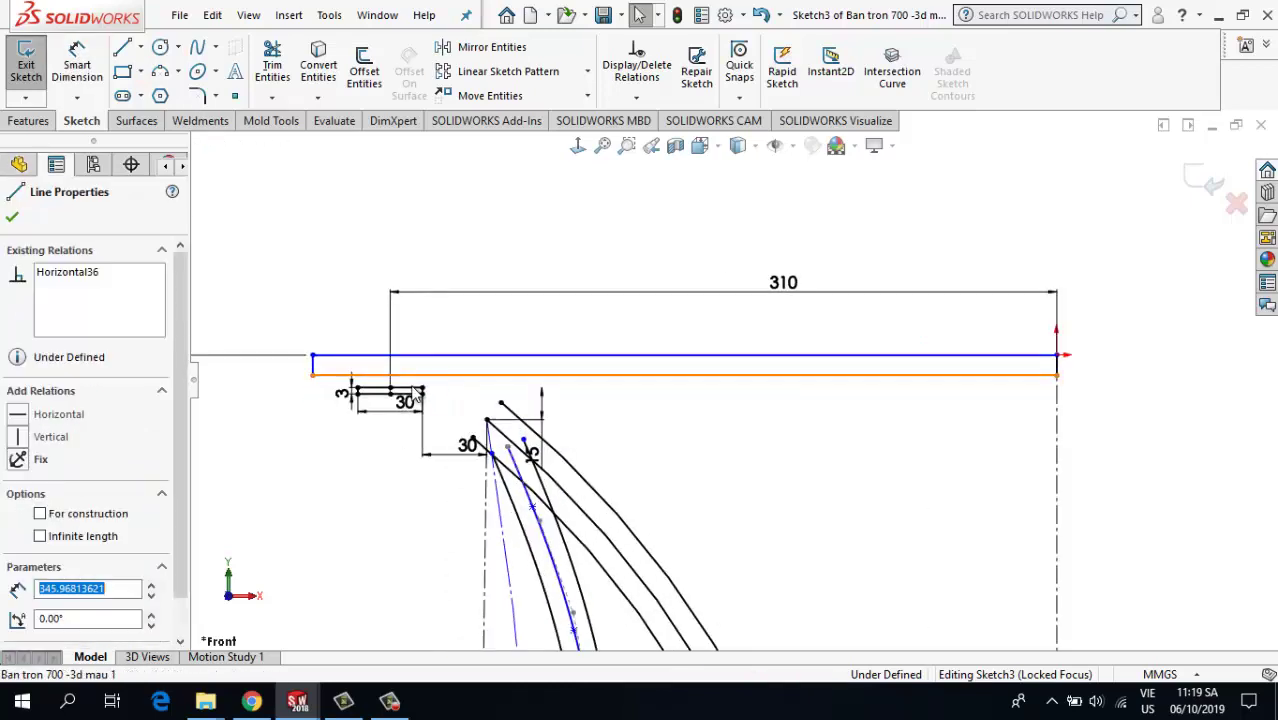
pyautogui.click(423, 391)
pyautogui.click(422, 388)
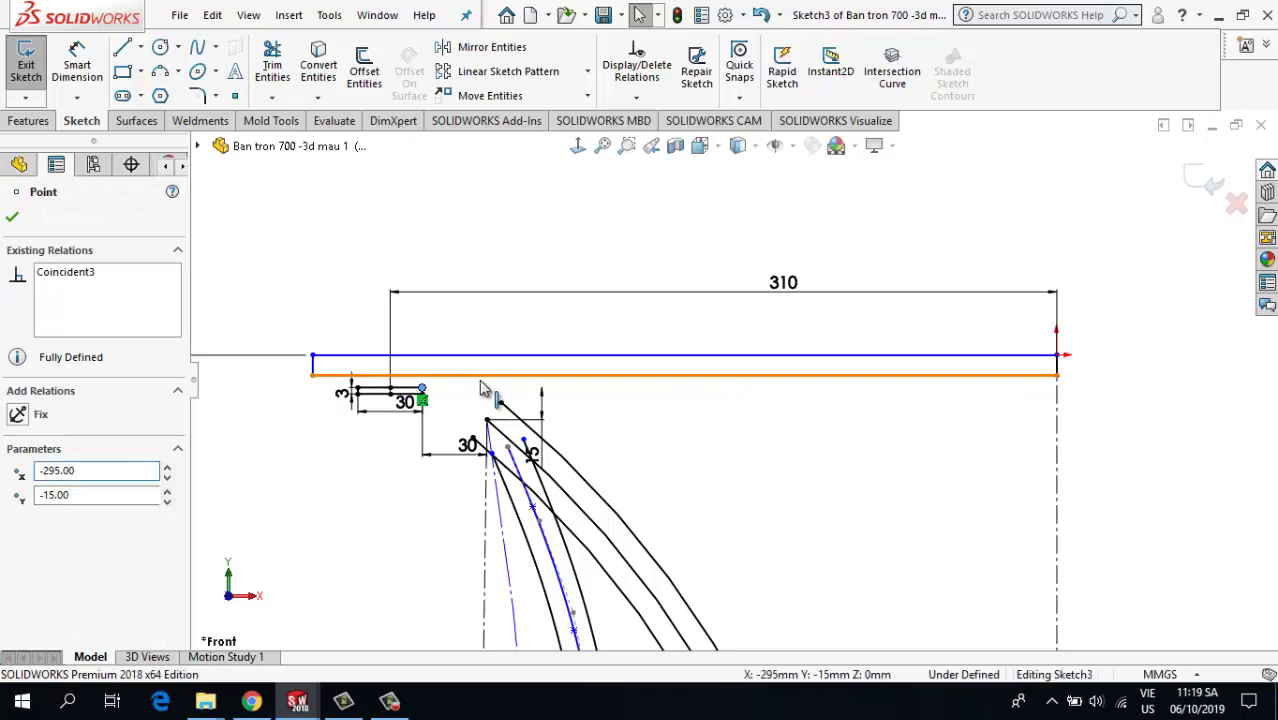
pyautogui.keyDown('ctrl'); pyautogui.click(683, 375); pyautogui.keyUp('ctrl')
pyautogui.click(561, 300)
# - Dimension the long rectangle's outer end across the vertical centreline as a 700 mm diameter
pyautogui.click(77, 65)
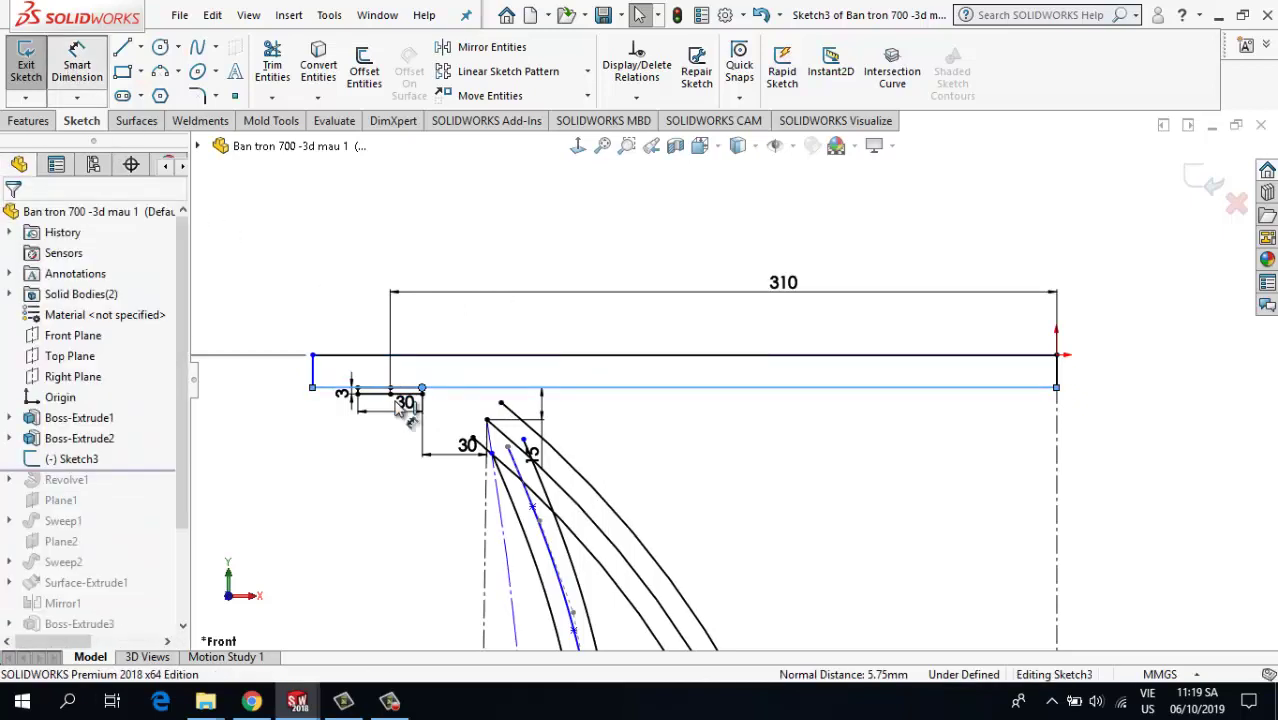
pyautogui.click(1058, 372)
pyautogui.click(1057, 356)
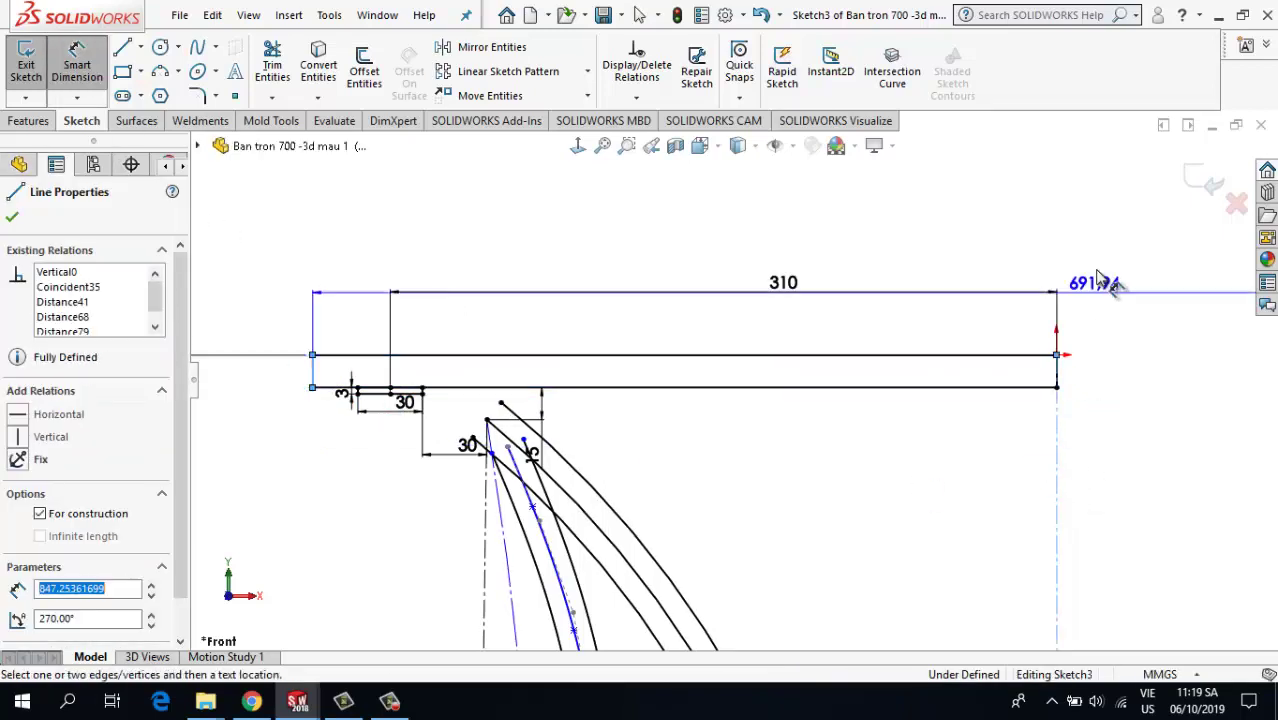
pyautogui.click(1107, 272)
pyautogui.write('700')
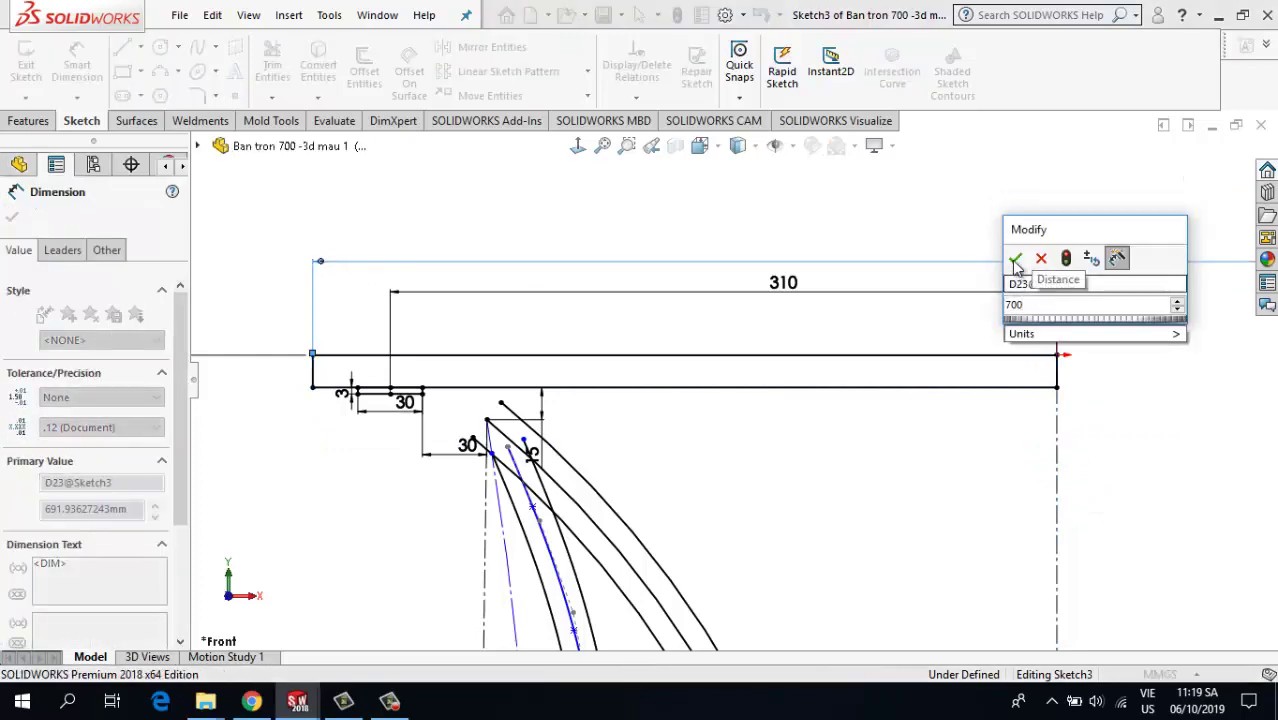
pyautogui.click(1015, 258)
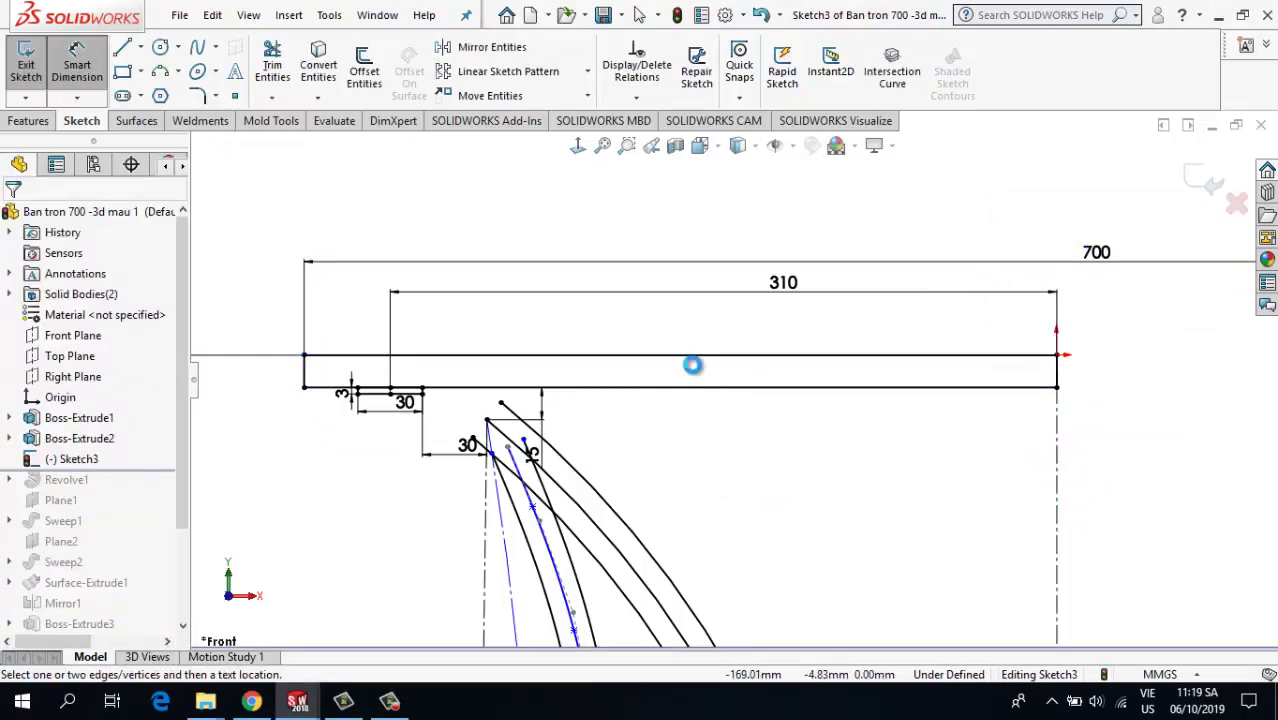
pyautogui.scroll(8, 770, 460)
pyautogui.scroll(-5, 790, 520)
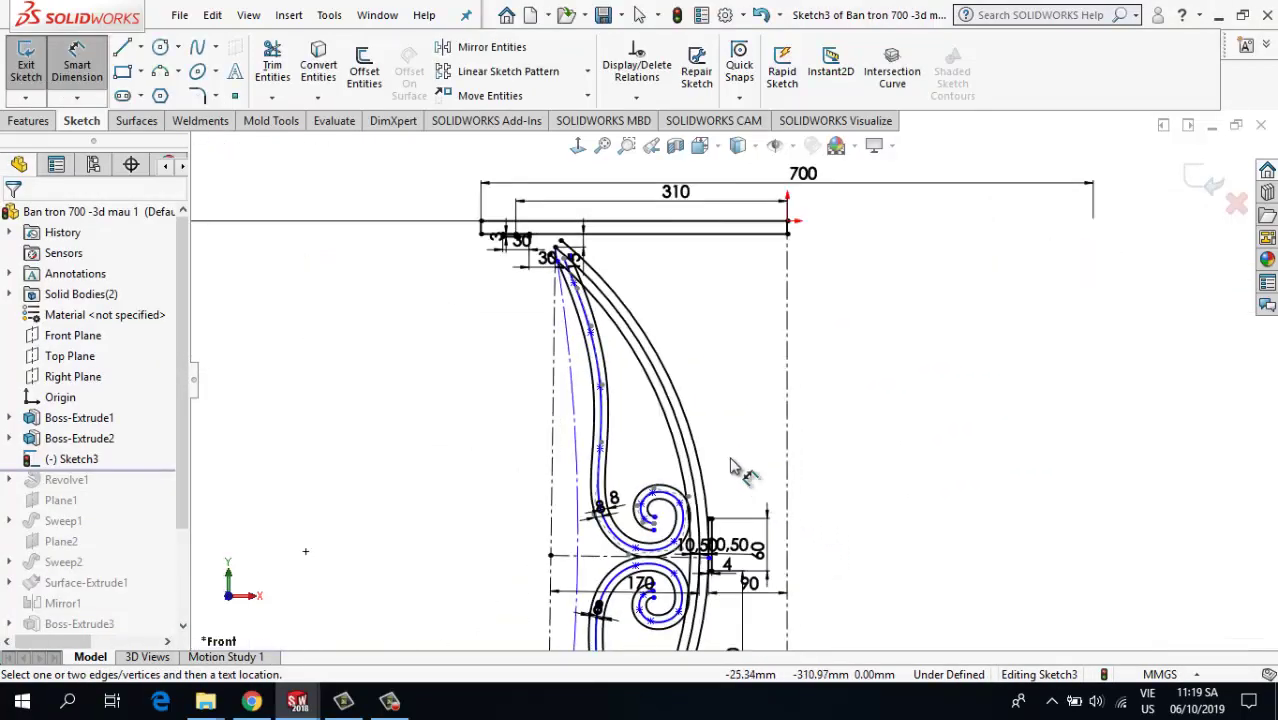
pyautogui.rightClick(714, 423)
pyautogui.press('Escape')
pyautogui.press('Escape')
# - Set both offset distances of the upper scroll spline to 6 mm, moving the second dimension clear of the curves
pyautogui.scroll(3, 714, 423)
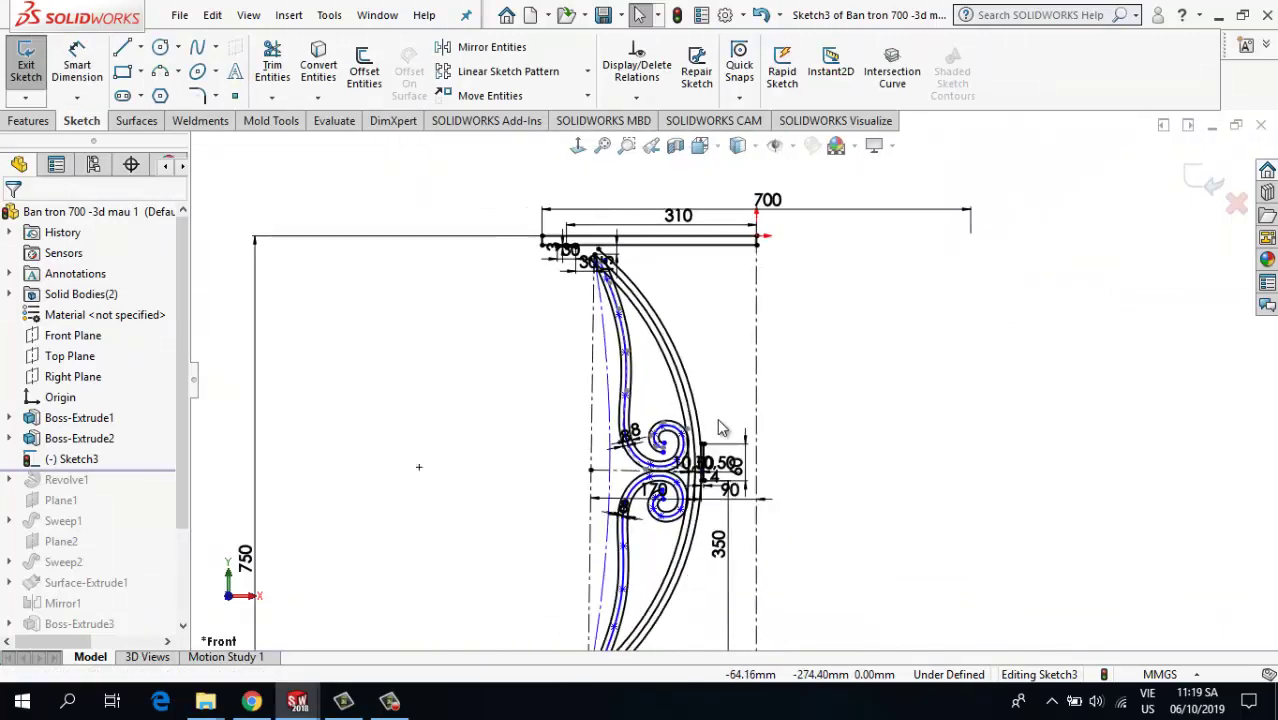
pyautogui.scroll(-4, 742, 441)
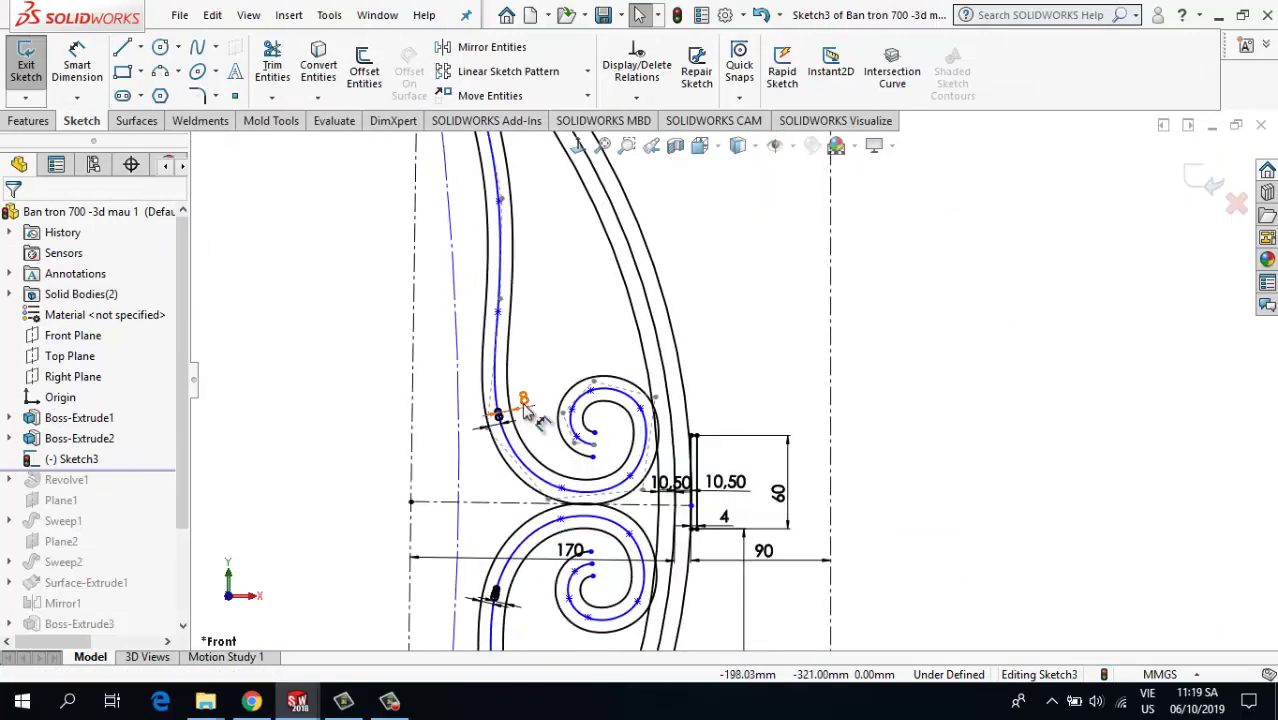
pyautogui.doubleClick(525, 405)
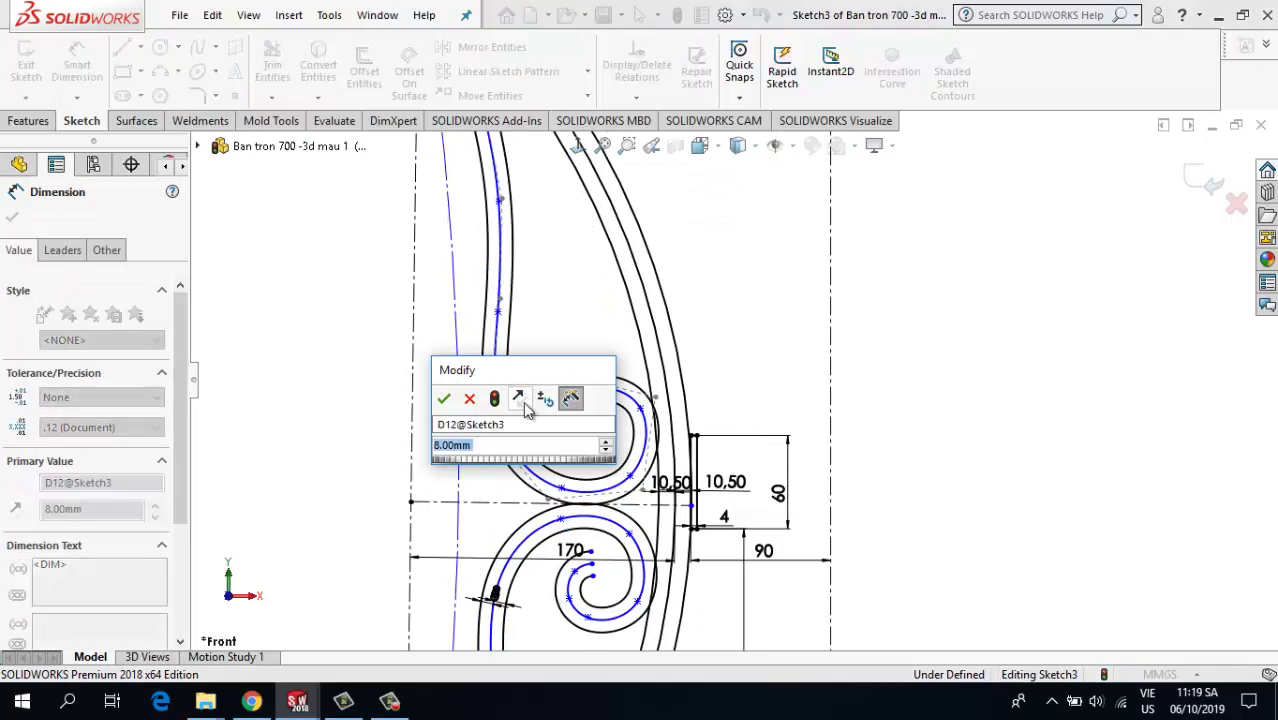
pyautogui.write('6')
pyautogui.click(444, 398)
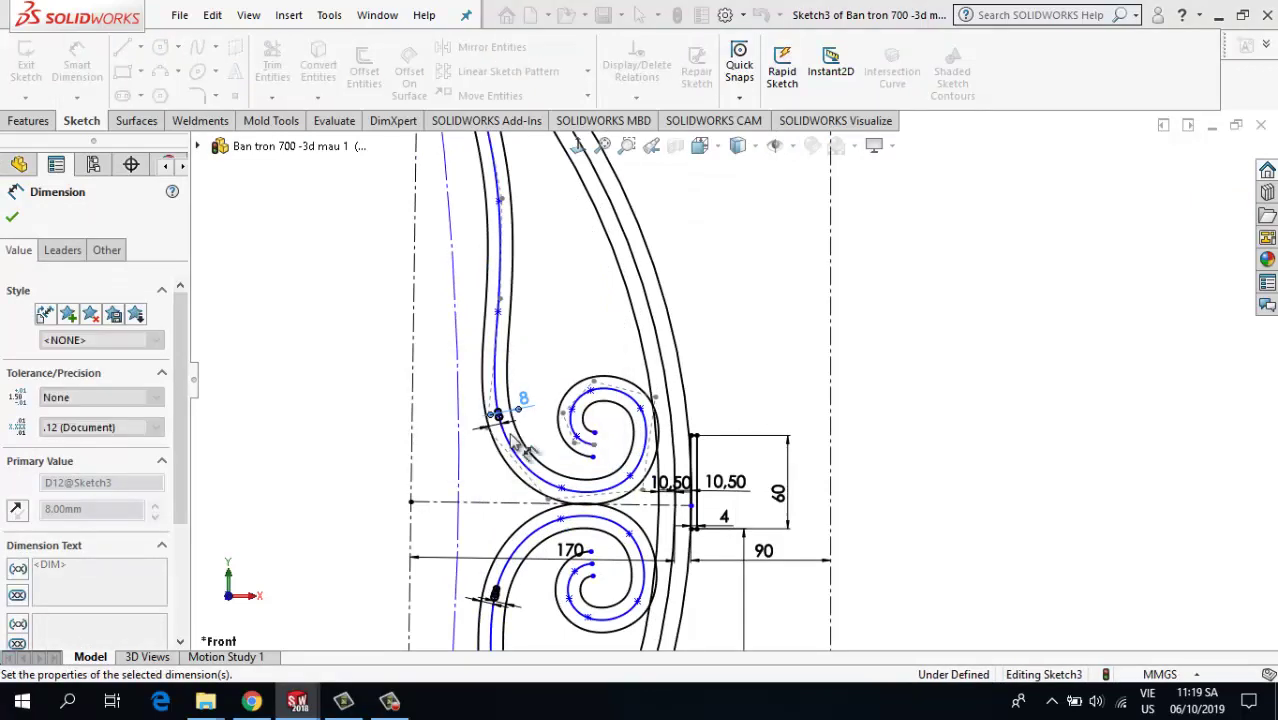
pyautogui.moveTo(502, 426); pyautogui.dragTo(460, 421)
pyautogui.click(463, 423)
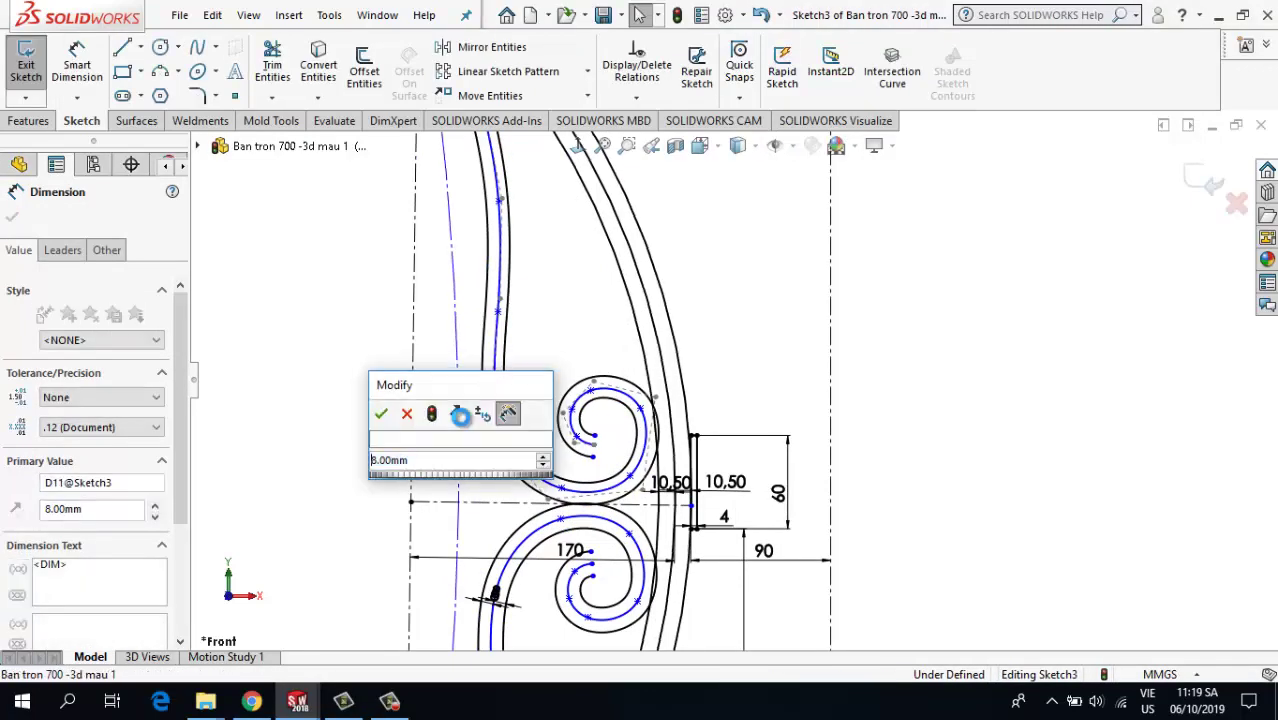
pyautogui.write('6')
pyautogui.click(373, 416)
pyautogui.click(315, 463)
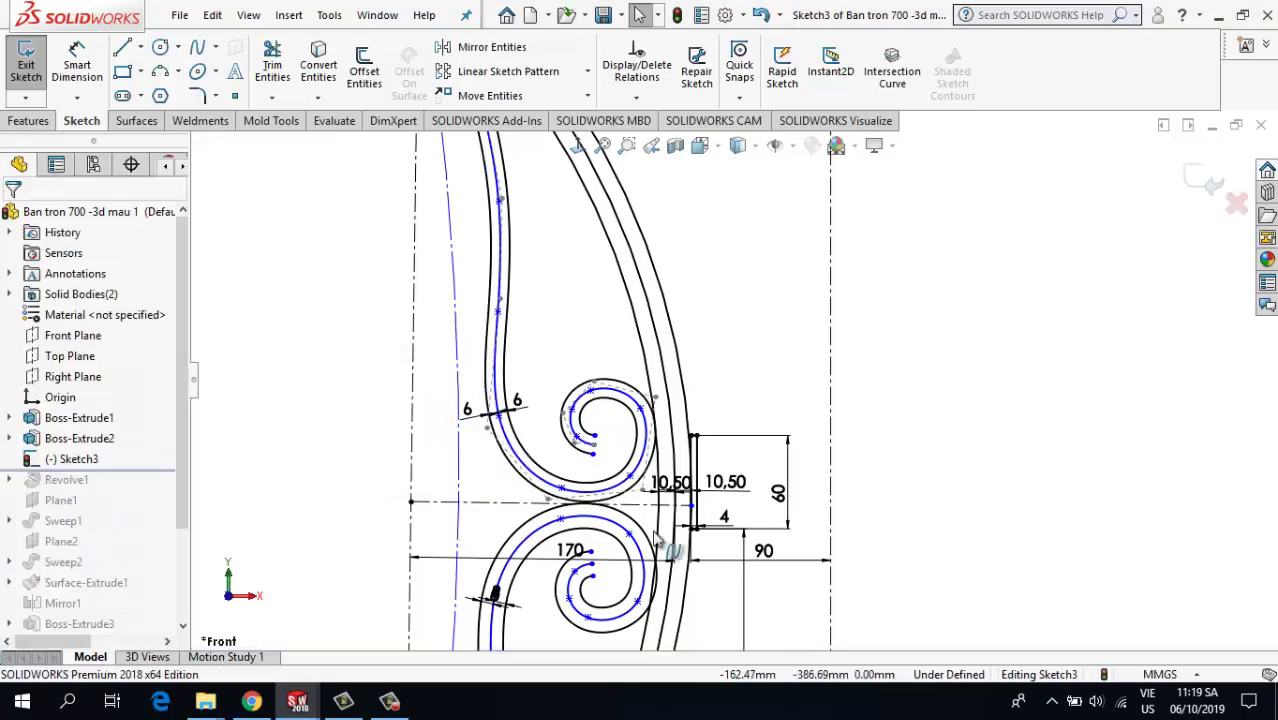
# - Set both offset distances of the large curved leg to 9.5 mm, moving the first dimension above the other
pyautogui.click(724, 368)
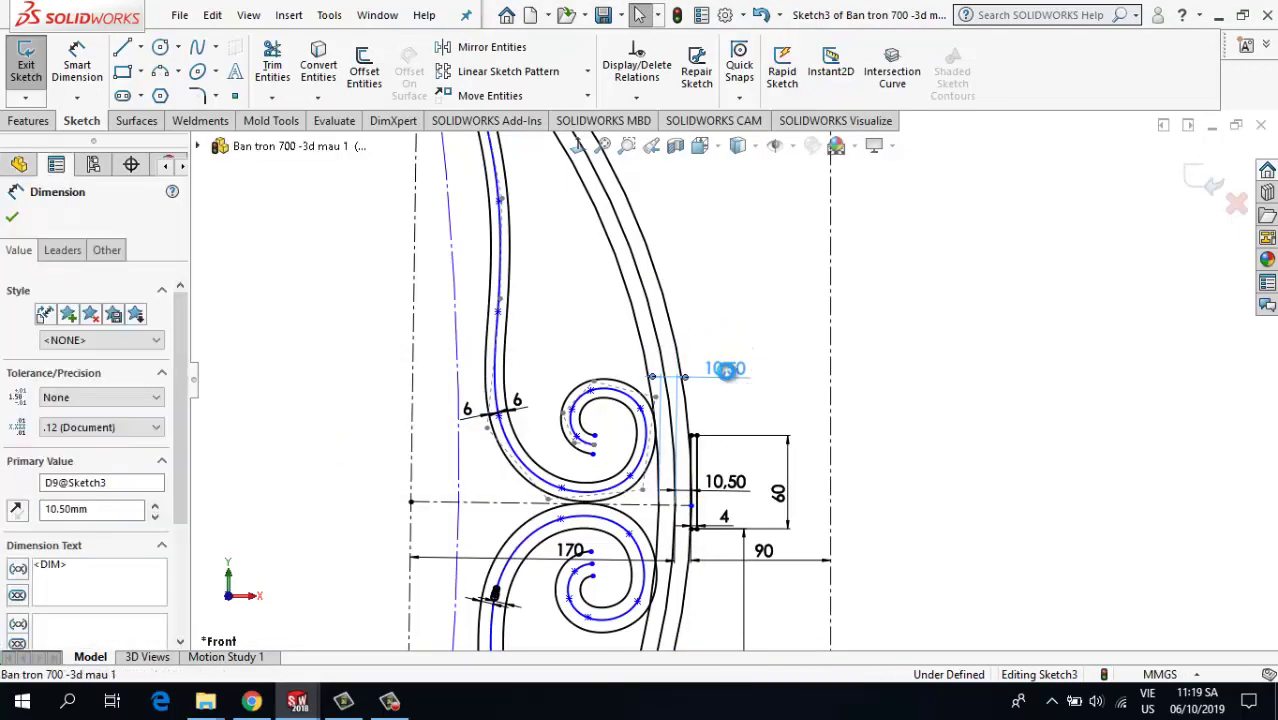
pyautogui.write('9.5')
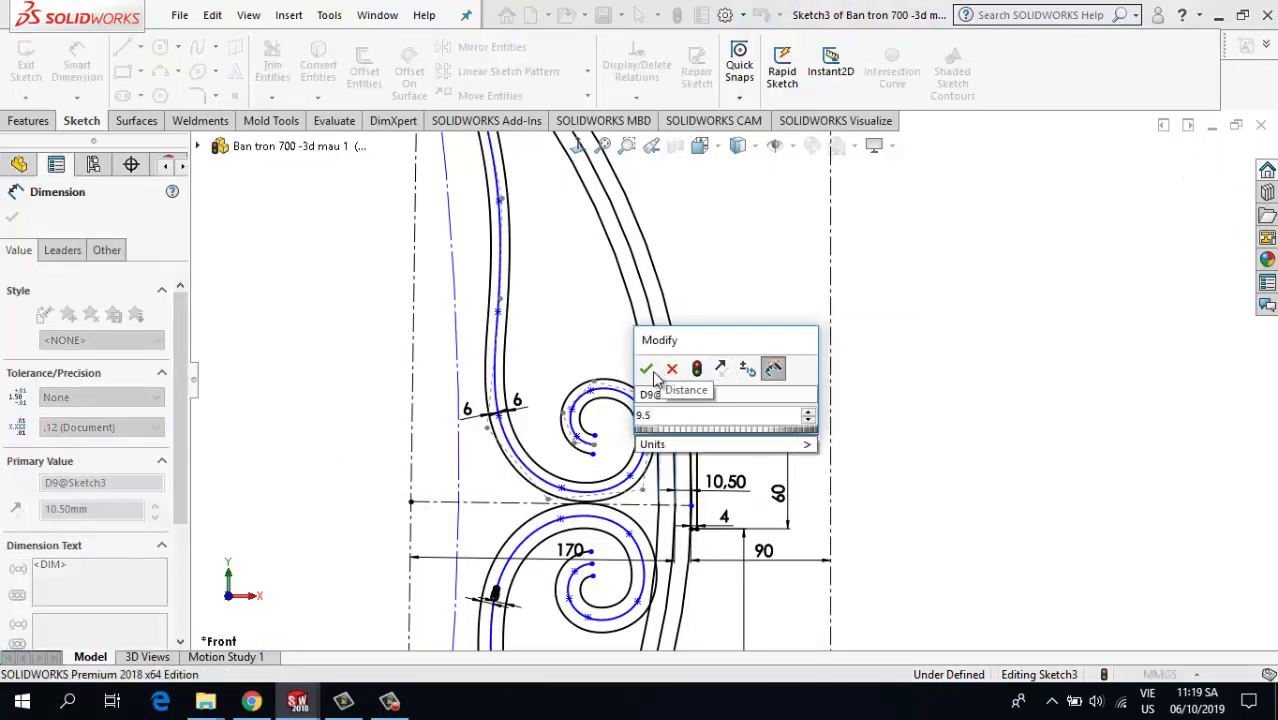
pyautogui.press('Return')
pyautogui.doubleClick(730, 484)
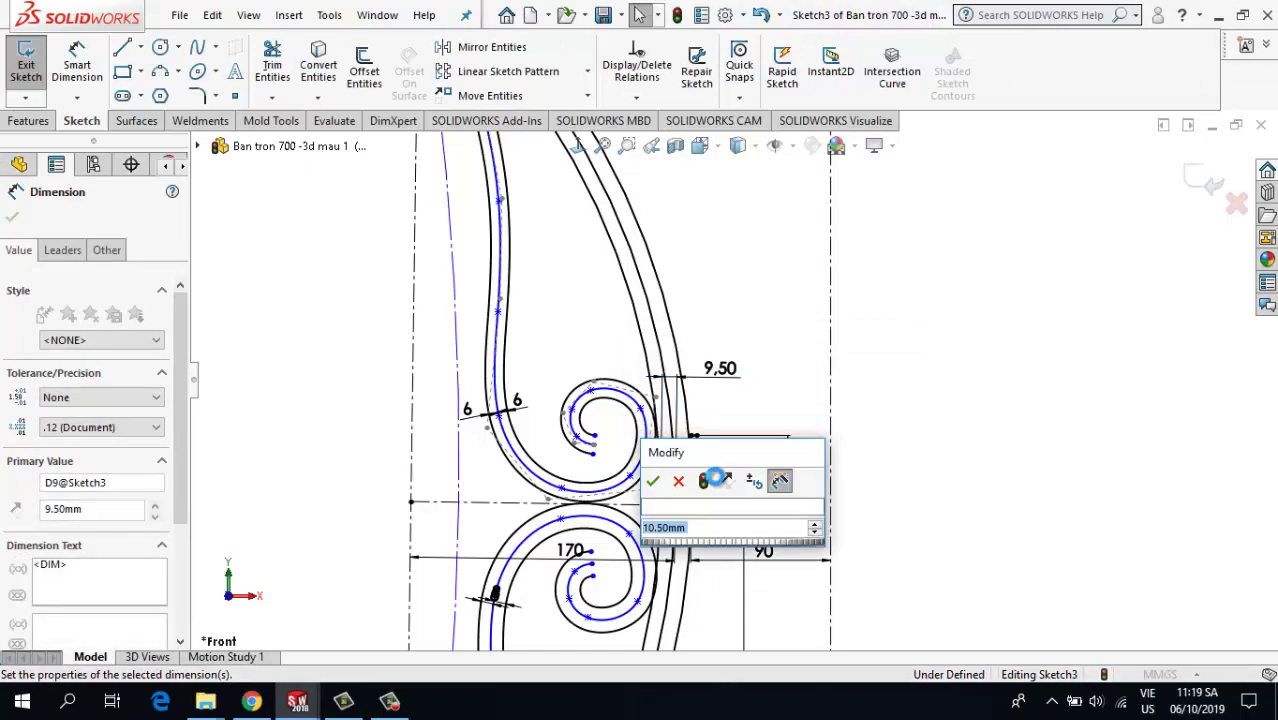
pyautogui.write('9.5')
pyautogui.press('Return')
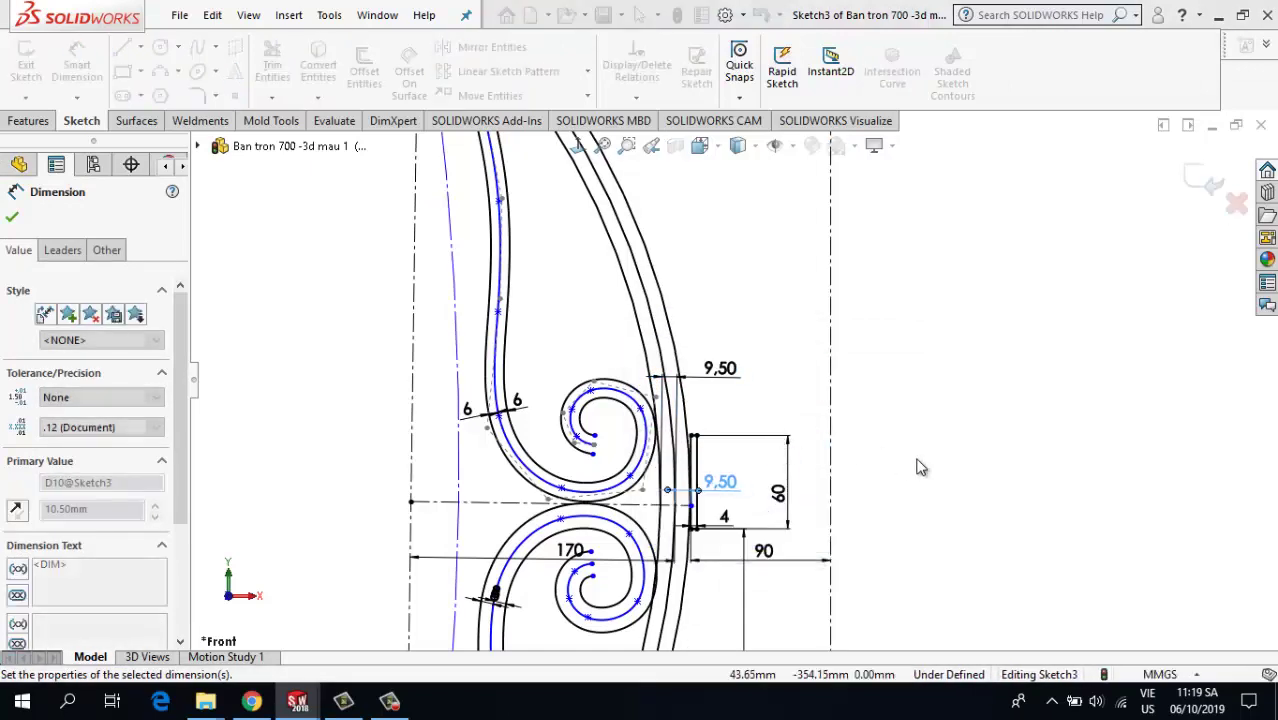
pyautogui.click(909, 513)
# - Set the lower scroll spline's outer offset distance to 6 mm
pyautogui.scroll(-5, 680, 470)
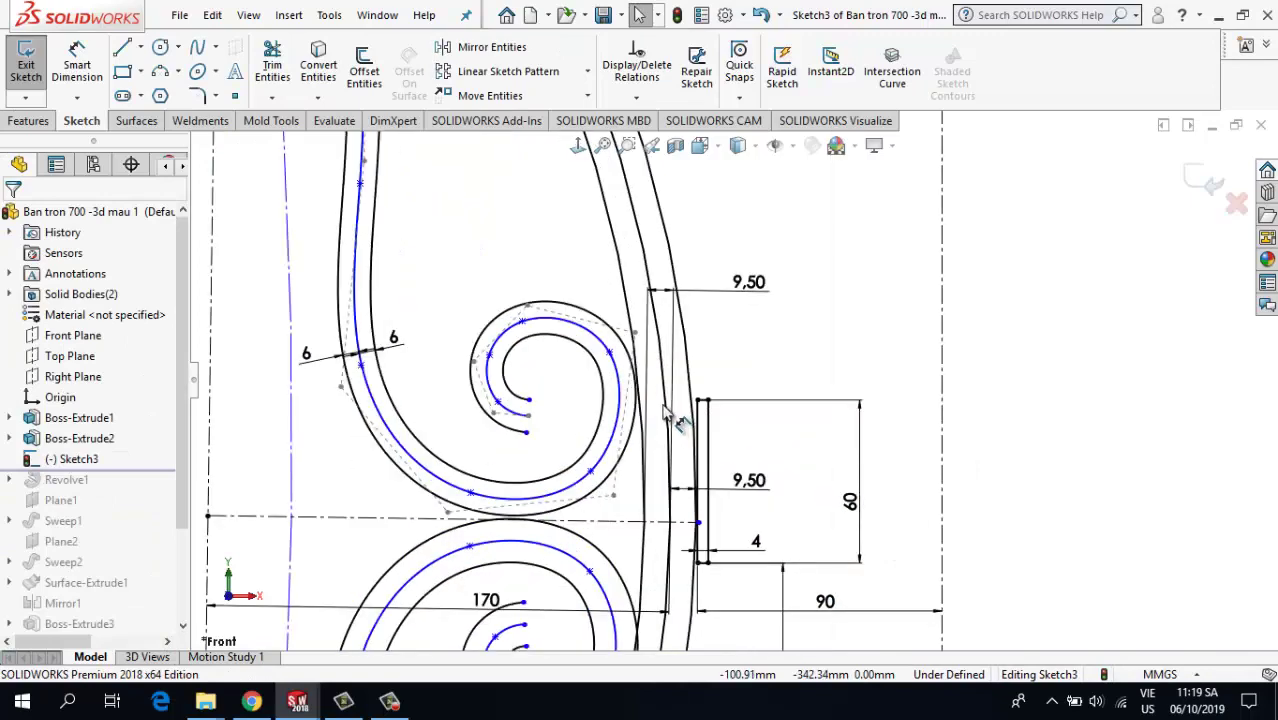
pyautogui.click(628, 278)
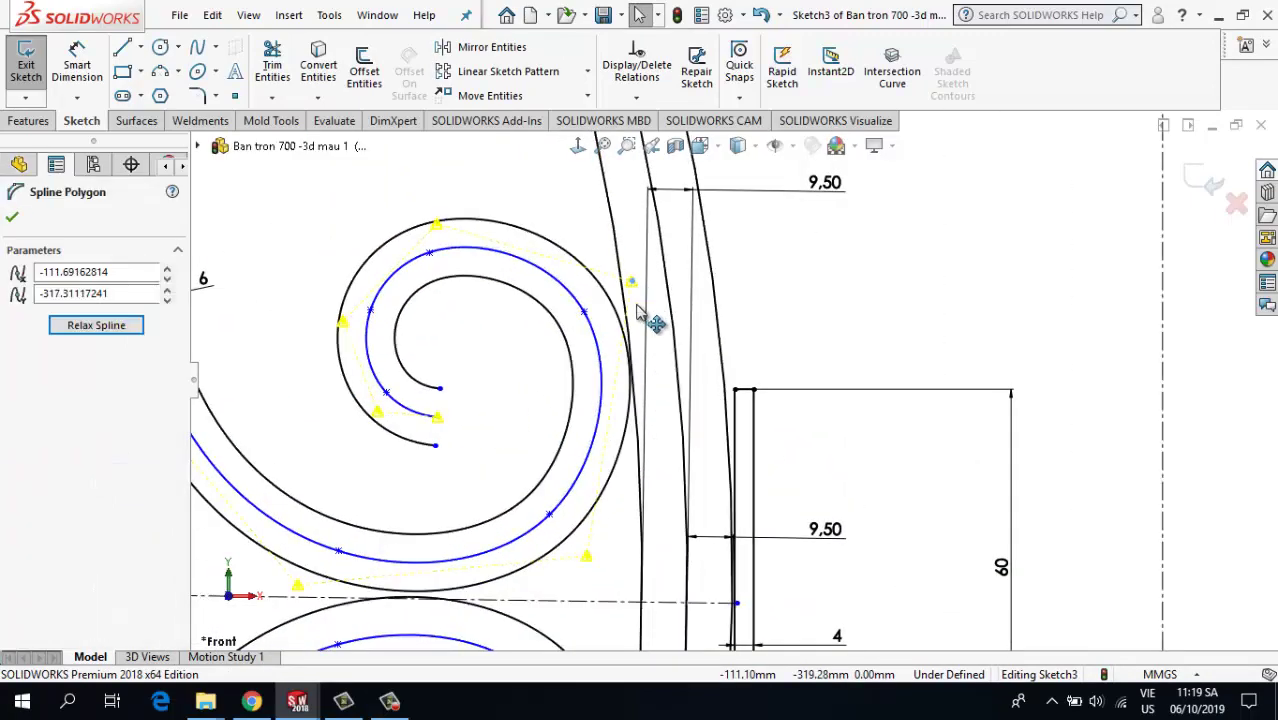
pyautogui.scroll(5, 690, 500)
pyautogui.scroll(-2, 713, 567)
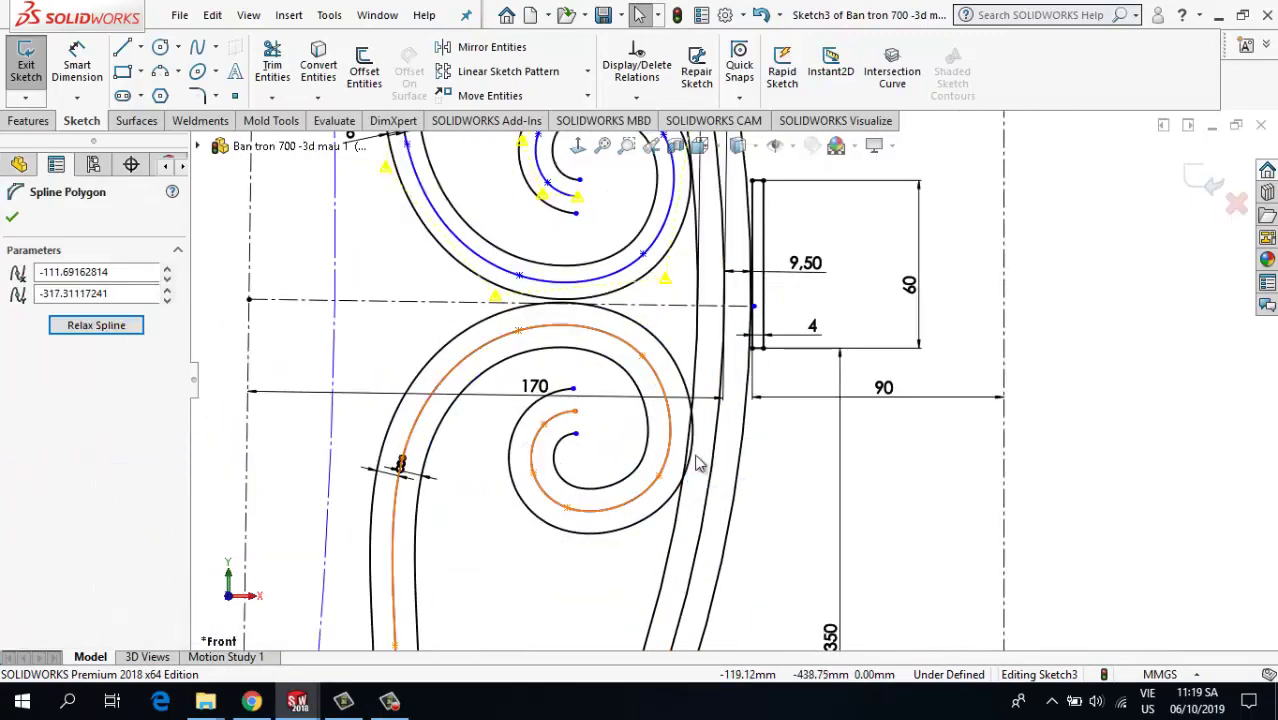
pyautogui.scroll(5, 720, 430)
pyautogui.scroll(-4, 665, 410)
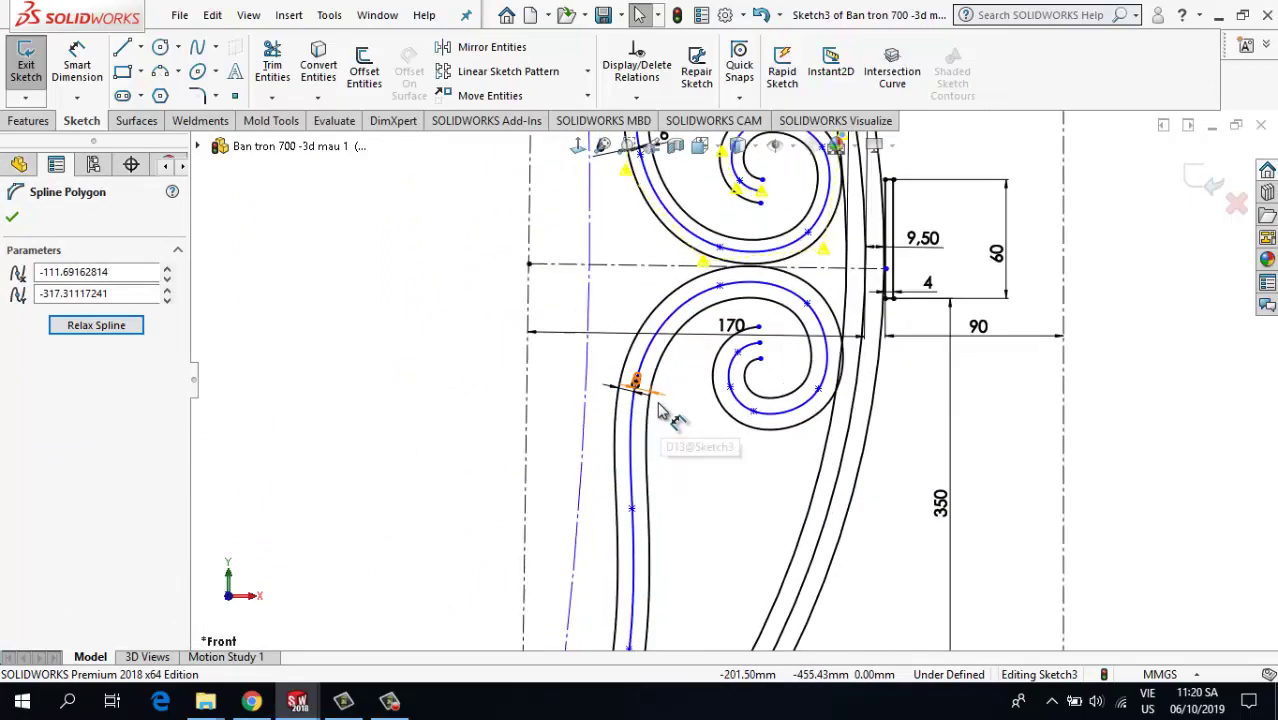
pyautogui.click(698, 437)
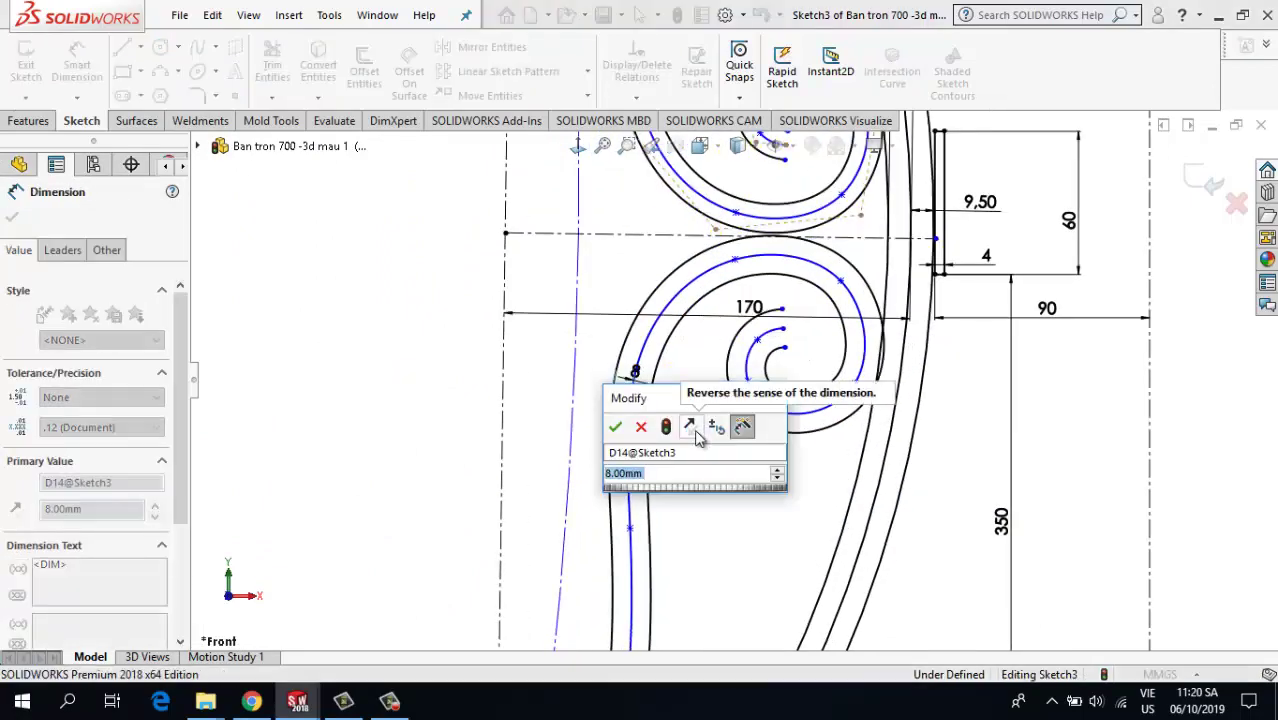
pyautogui.write('6')
pyautogui.click(615, 426)
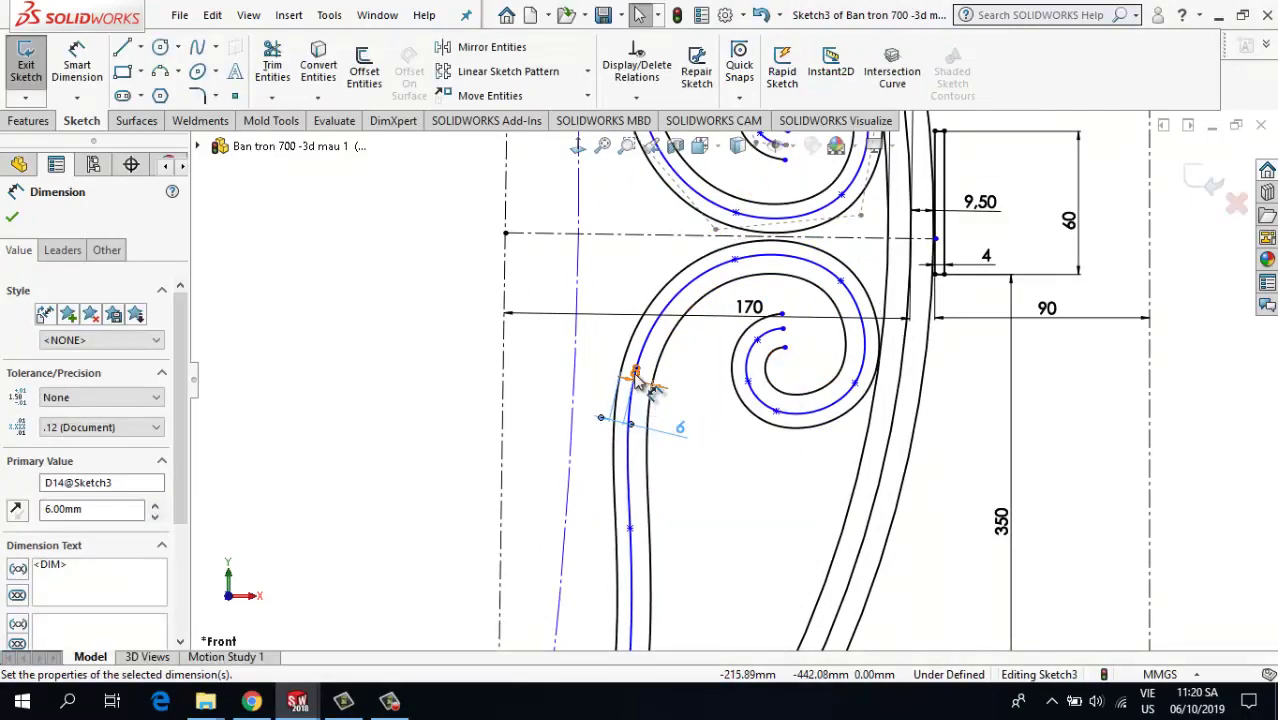
# - Move the lower scroll spline's inner offset dimension clear of the curve and set it to 6 mm
pyautogui.moveTo(635, 374); pyautogui.dragTo(684, 396)
pyautogui.doubleClick(688, 398)
pyautogui.write('6')
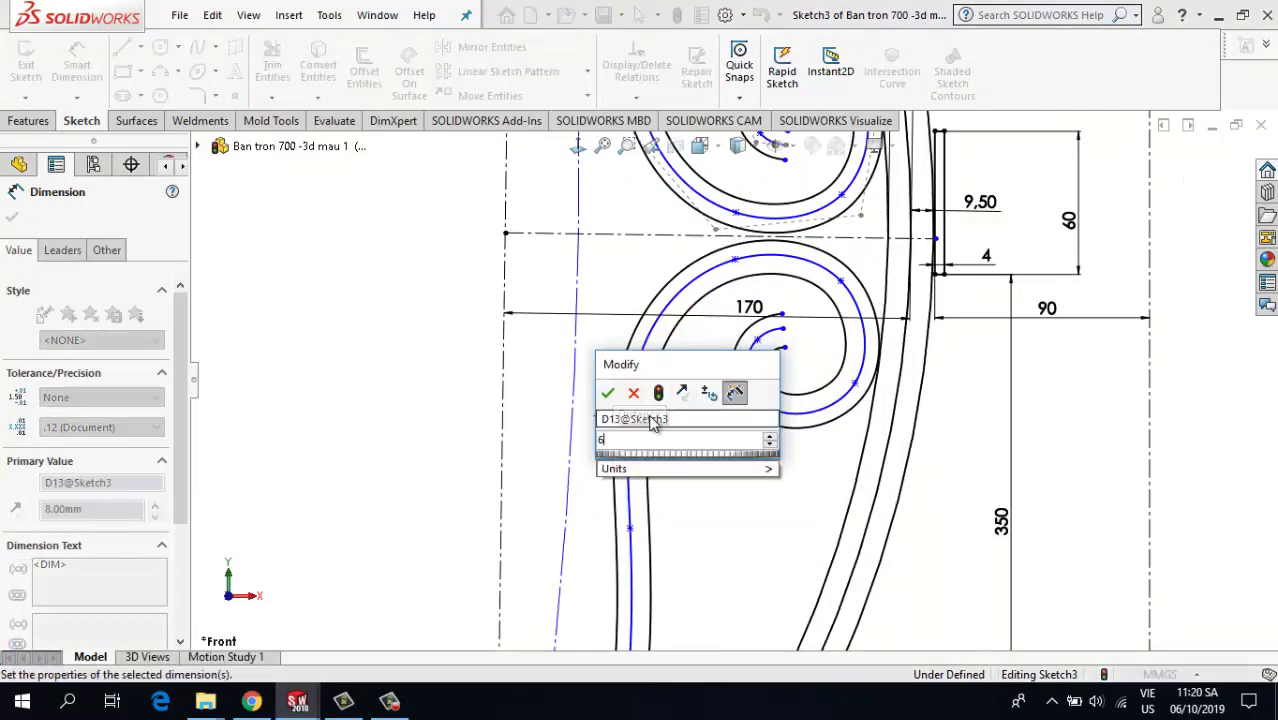
pyautogui.click(608, 398)
pyautogui.click(759, 512)
# - Examine the dimensions at the leg's lower end and the overall leg and tabletop profile
pyautogui.scroll(5, 760, 500)
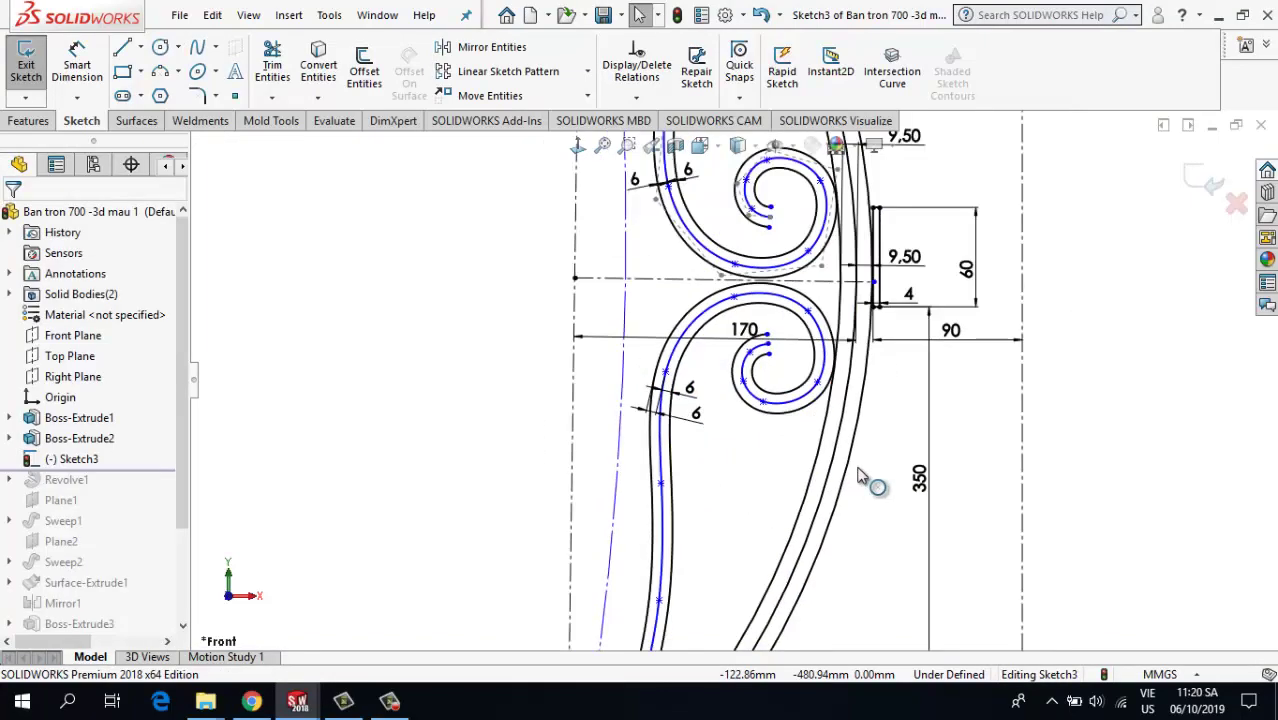
pyautogui.scroll(-4, 672, 566)
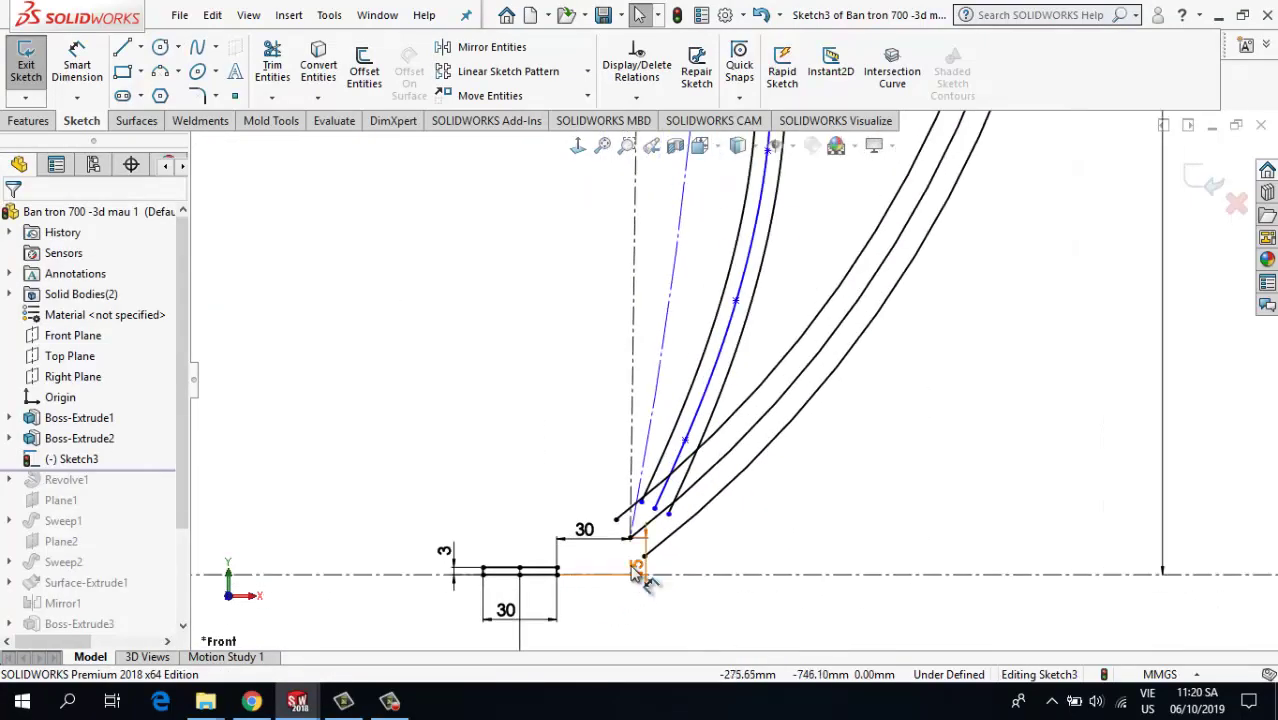
pyautogui.click(519, 485)
pyautogui.scroll(9, 750, 488)
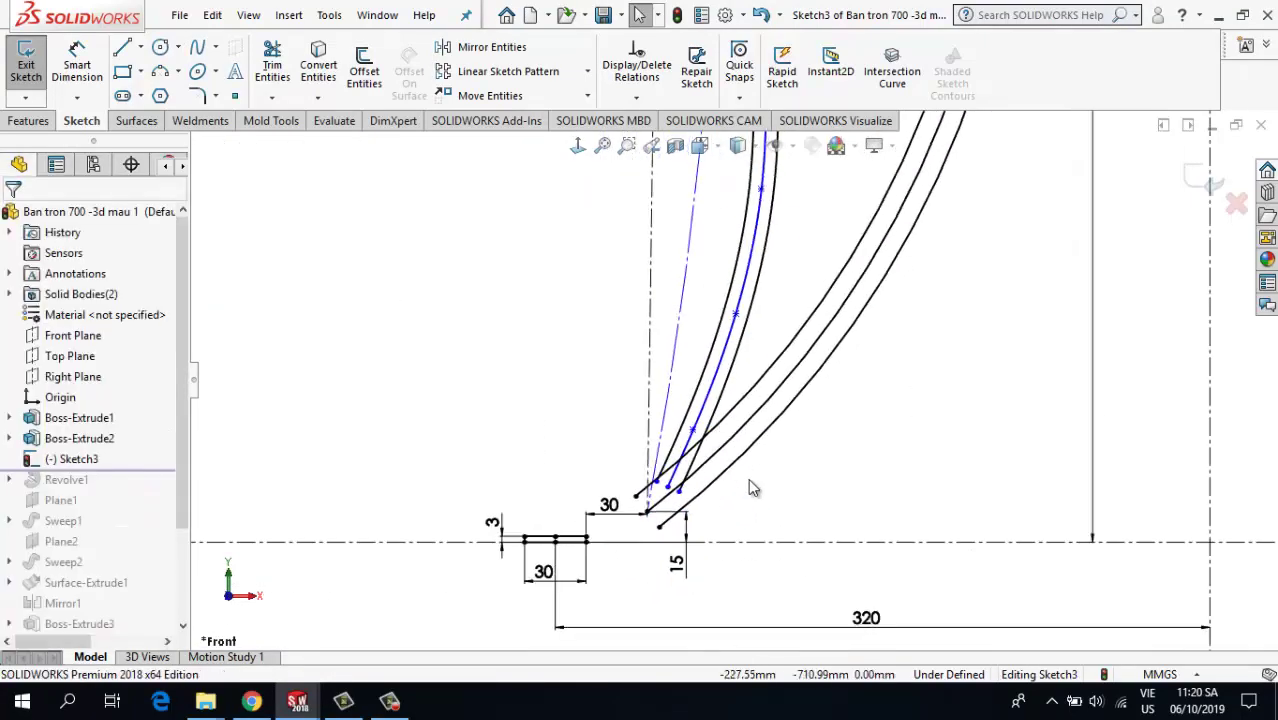
pyautogui.scroll(-2, 819, 203)
pyautogui.scroll(4, 815, 218)
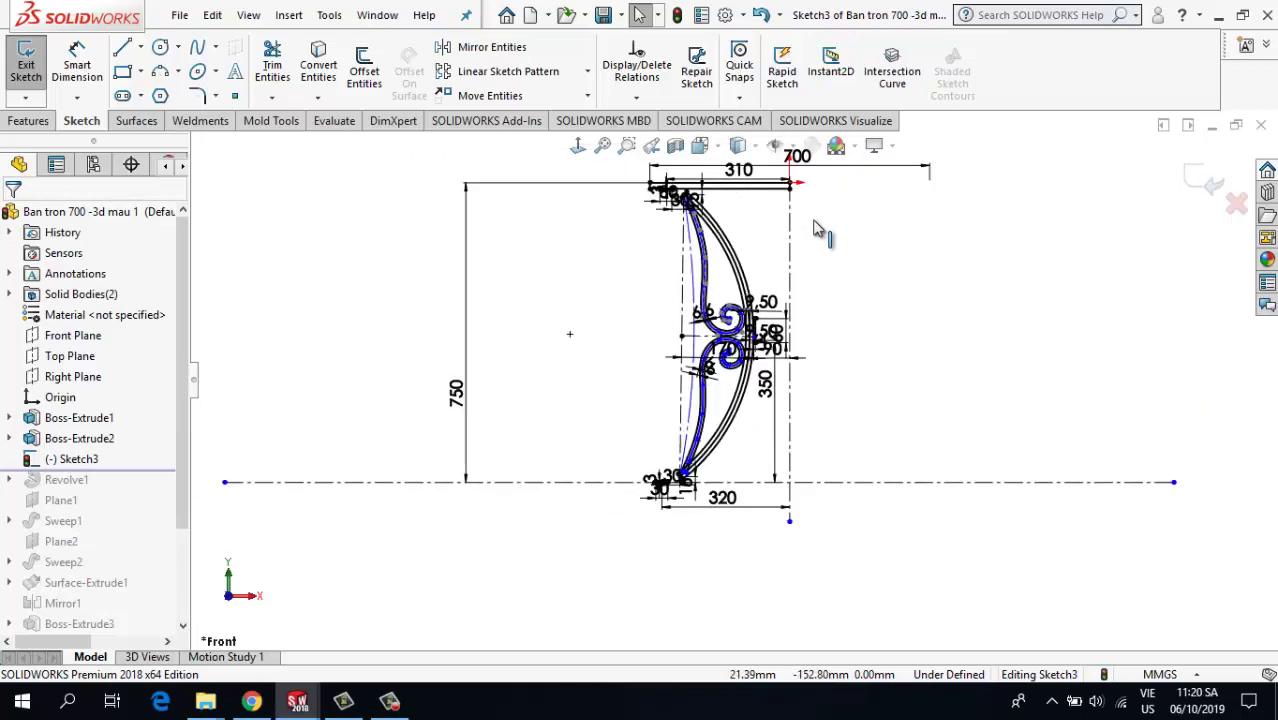
pyautogui.scroll(-2, 822, 218)
pyautogui.moveTo(358, 490); pyautogui.dragTo(567, 456)
pyautogui.click(566, 170)
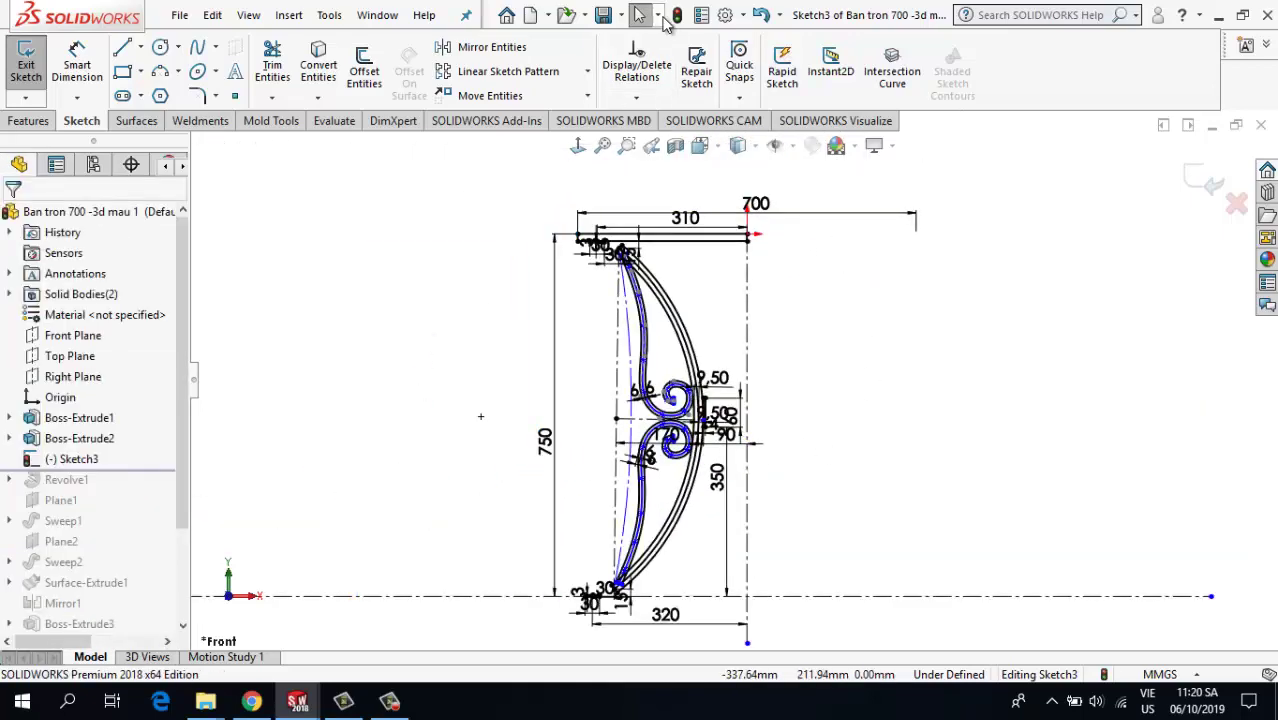
# - Rebuild the model to close the revised table profile sketch
pyautogui.click(677, 14)
pyautogui.moveTo(801, 357); pyautogui.dragTo(725, 442, button='middle')
# - Inspect the definition of the tabletop disc extrusion, Boss-Extrude1, and discard the edit
pyautogui.click(78, 417)
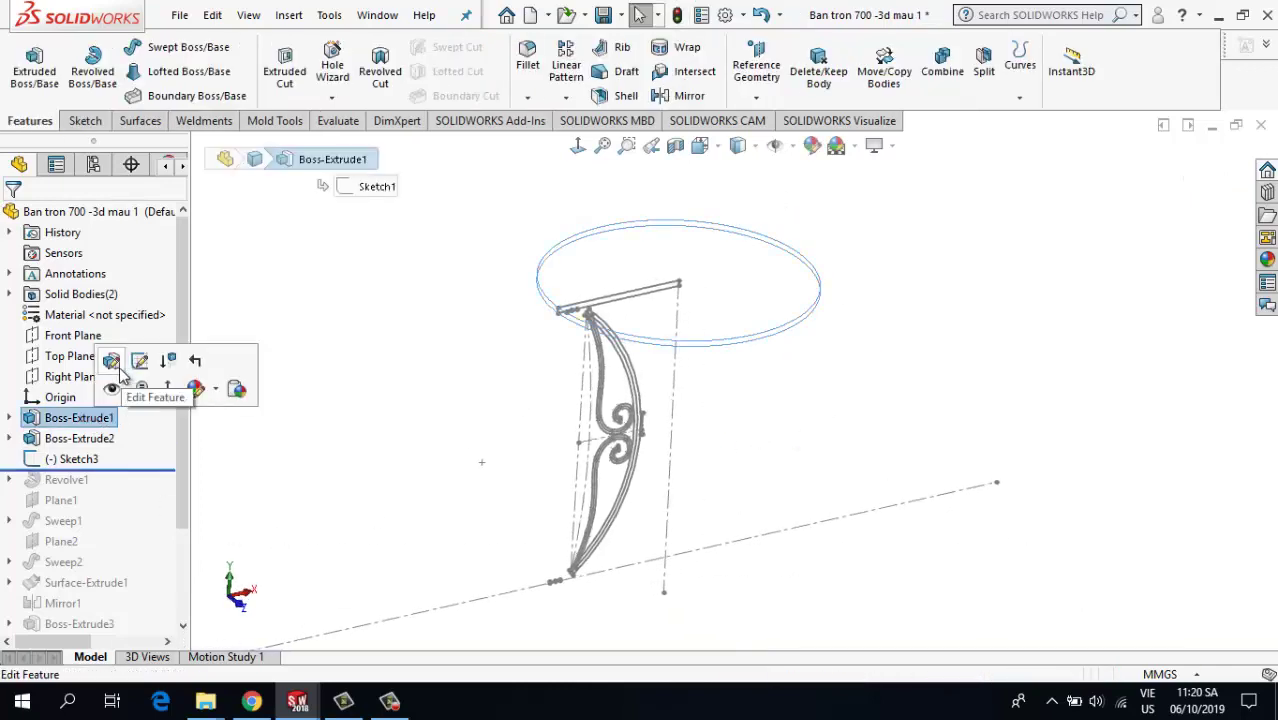
pyautogui.click(137, 364)
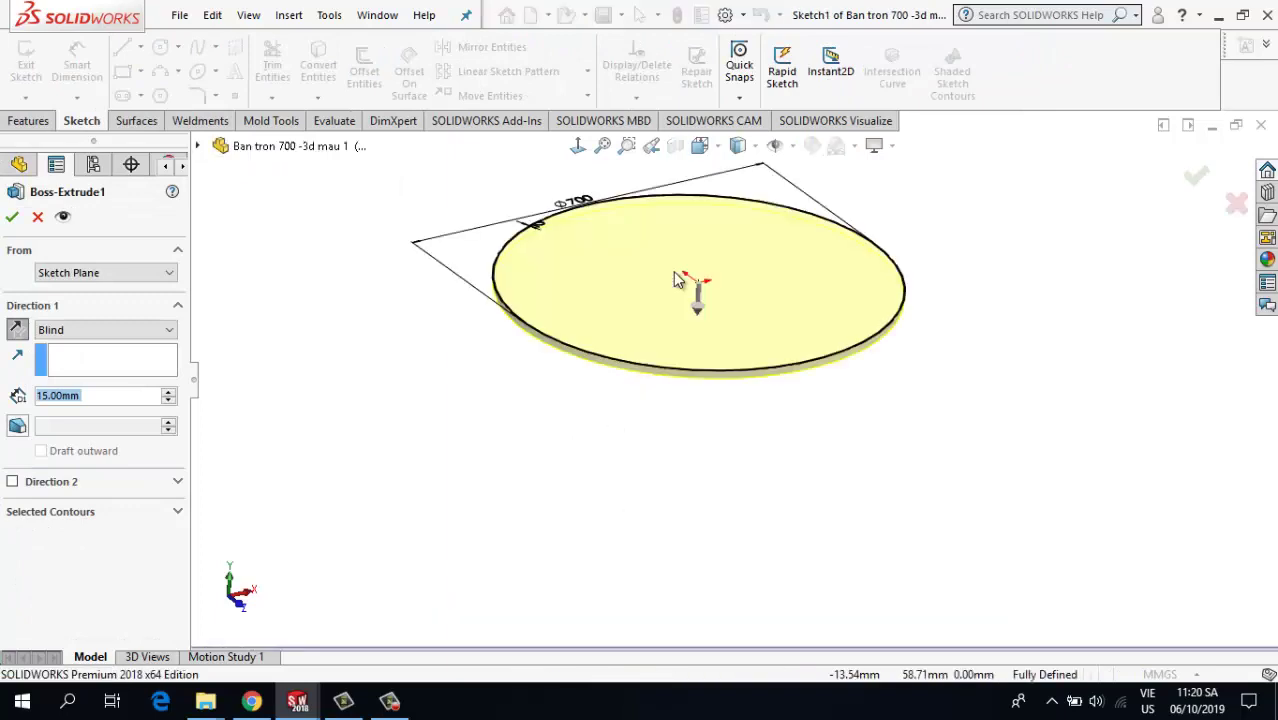
pyautogui.moveTo(661, 392)
pyautogui.mouseDown(button='middle')
pyautogui.moveTo(637, 383)
pyautogui.moveTo(650, 394)
pyautogui.mouseUp(button='middle')
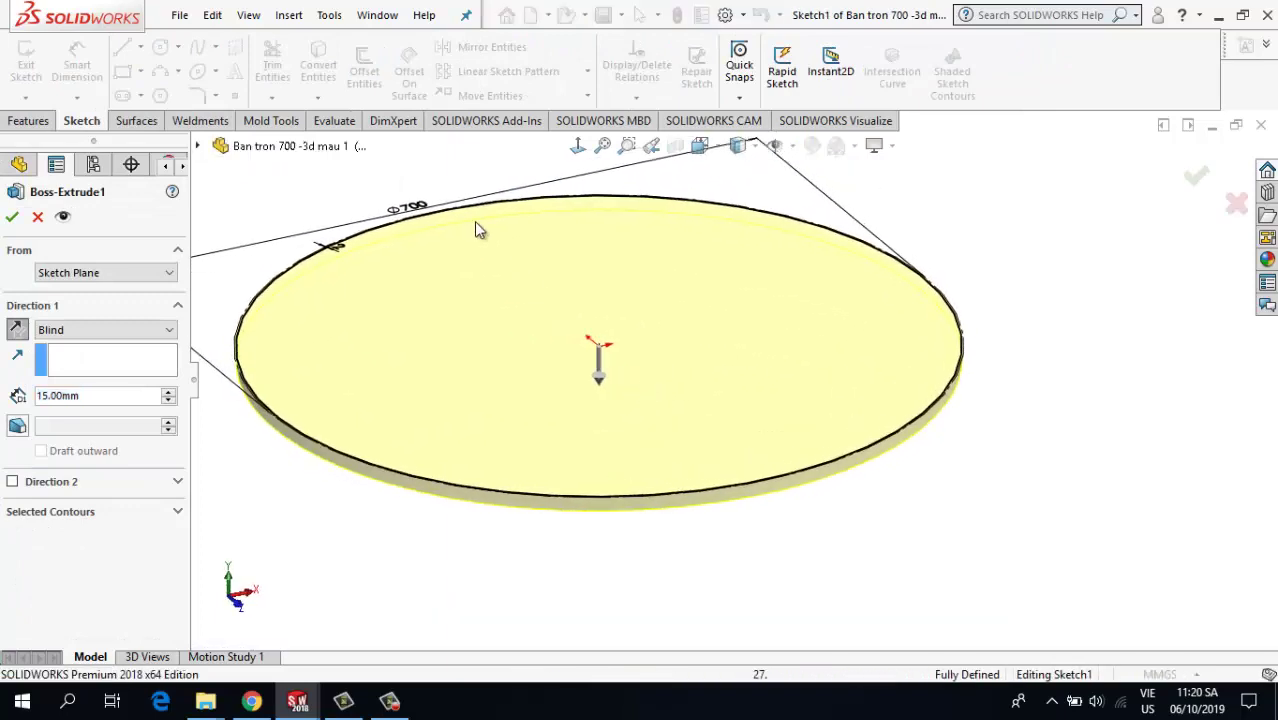
pyautogui.scroll(3, 639, 295)
pyautogui.moveTo(639, 295); pyautogui.dragTo(582, 232, button='middle')
pyautogui.click(574, 214)
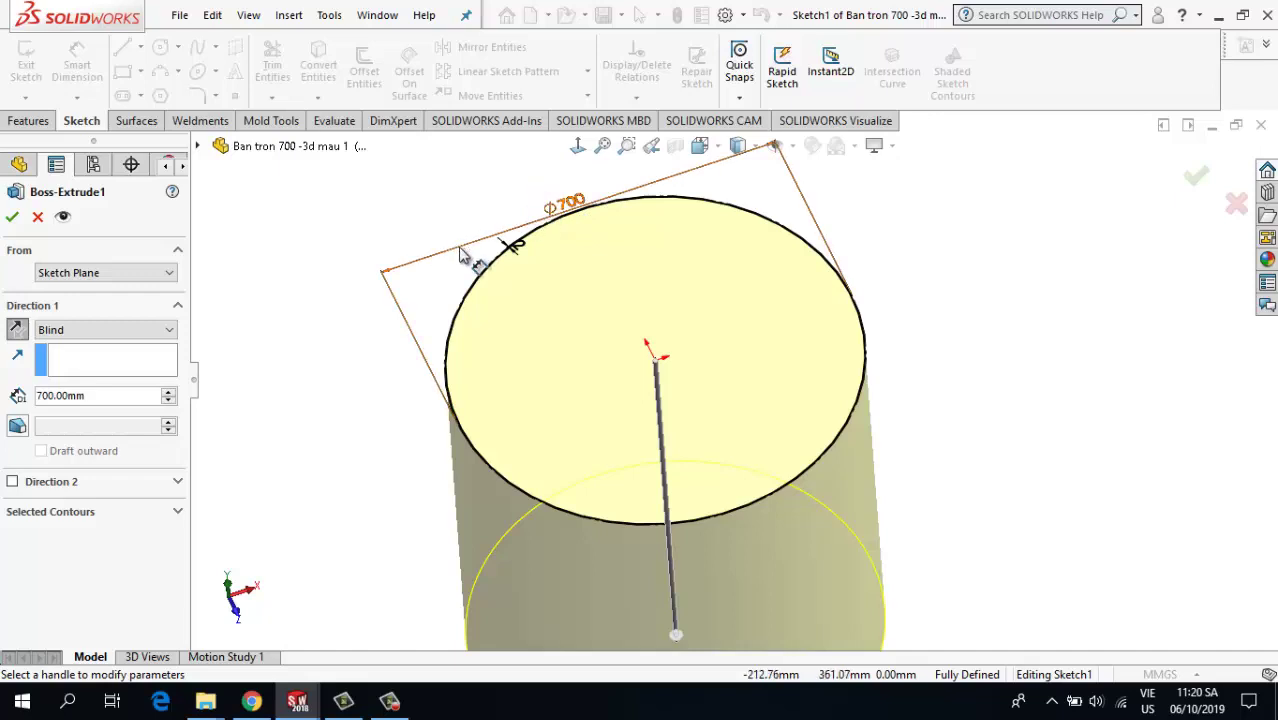
pyautogui.scroll(1, 760, 475)
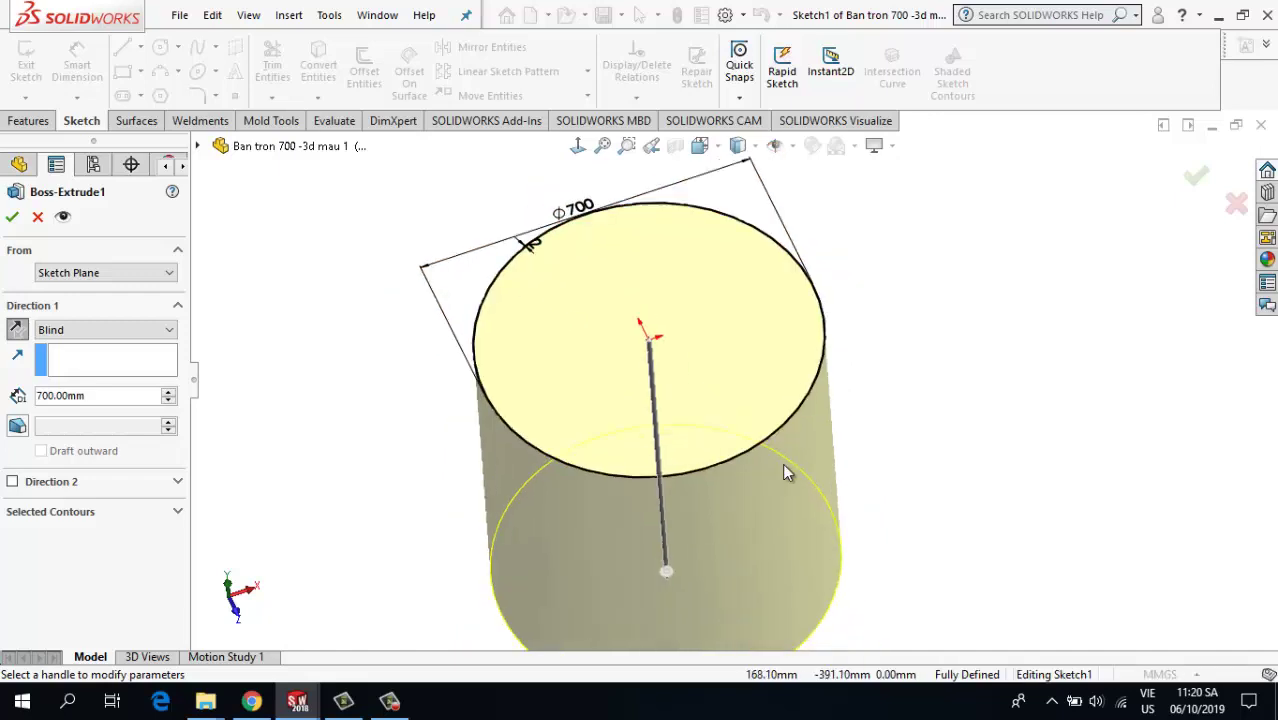
pyautogui.click(38, 218)
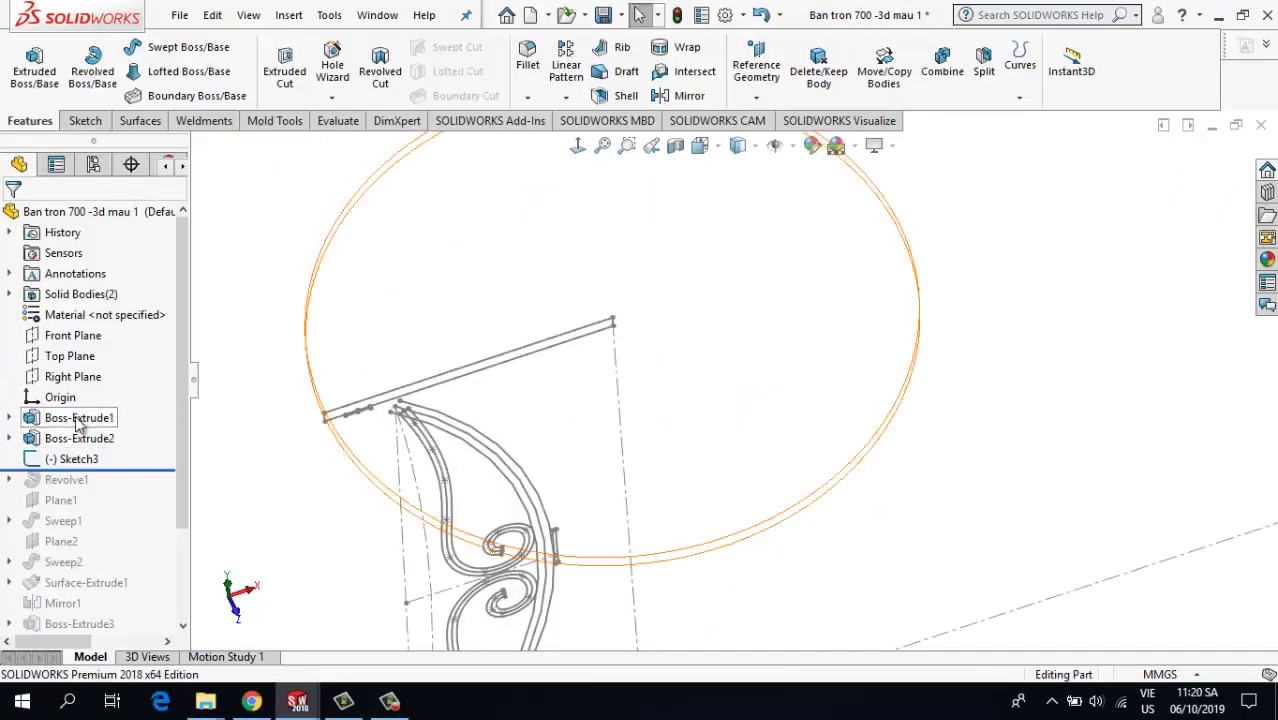
# - Review the Up To Surface definition of the tabletop's rim extrusion, Boss-Extrude2, and examine the rim along the disc's edge
pyautogui.moveTo(640, 445); pyautogui.dragTo(636, 385, button='middle')
pyautogui.scroll(2, 650, 400)
pyautogui.click(78, 439)
pyautogui.click(95, 388)
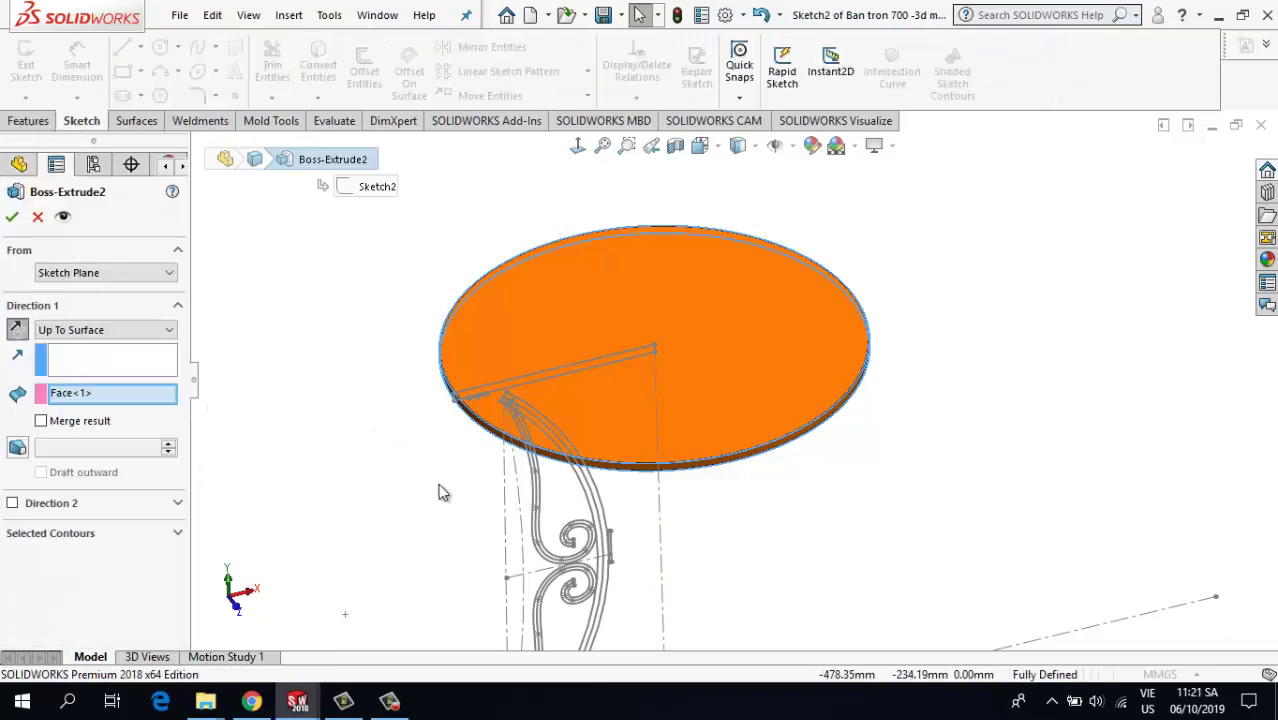
pyautogui.scroll(-6, 470, 385)
pyautogui.moveTo(545, 380)
pyautogui.mouseDown(button='middle')
pyautogui.moveTo(542, 294)
pyautogui.moveTo(519, 297)
pyautogui.moveTo(525, 346)
pyautogui.moveTo(556, 354)
pyautogui.moveTo(531, 379)
pyautogui.mouseUp(button='middle')
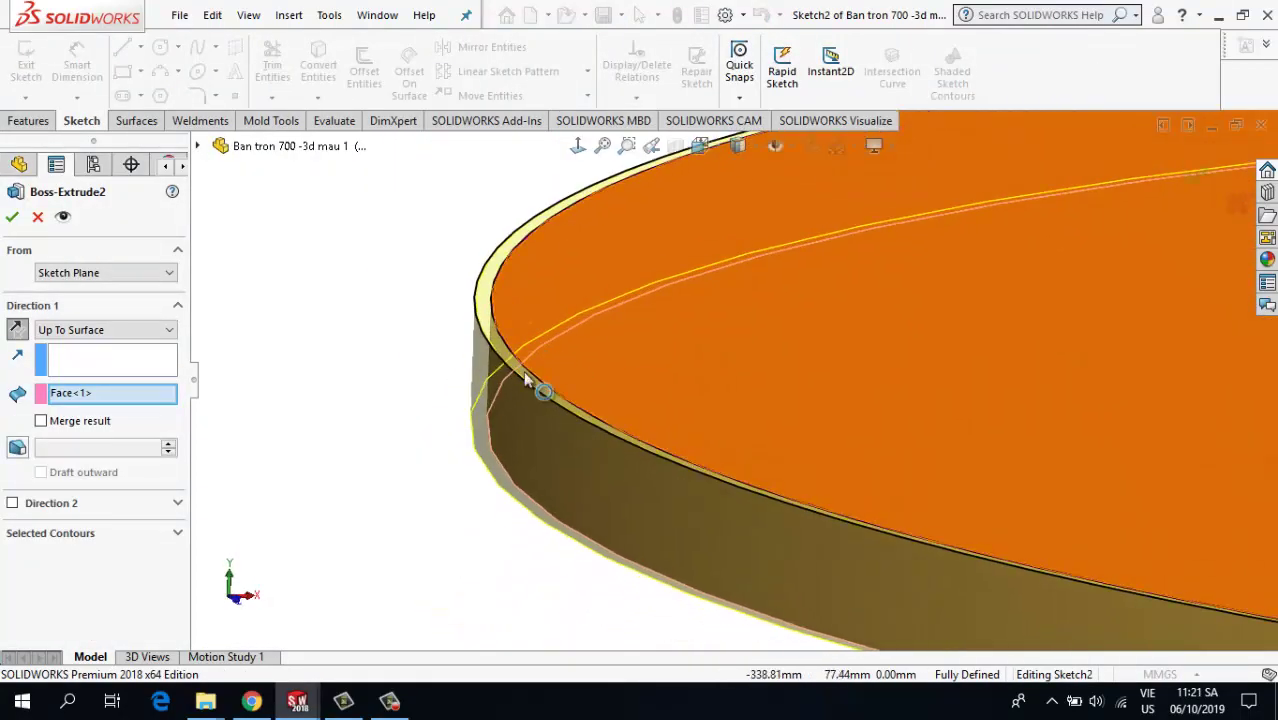
pyautogui.scroll(3, 516, 417)
pyautogui.scroll(3, 613, 452)
pyautogui.moveTo(613, 452); pyautogui.dragTo(620, 482, button='middle')
pyautogui.click(12, 217)
pyautogui.moveTo(92, 449); pyautogui.dragTo(92, 469)
pyautogui.click(89, 463)
pyautogui.click(790, 522)
# - Roll the feature history forward past Revolve1 and check the central ring's revolve definition
pyautogui.scroll(4, 800, 519)
pyautogui.scroll(-1, 800, 519)
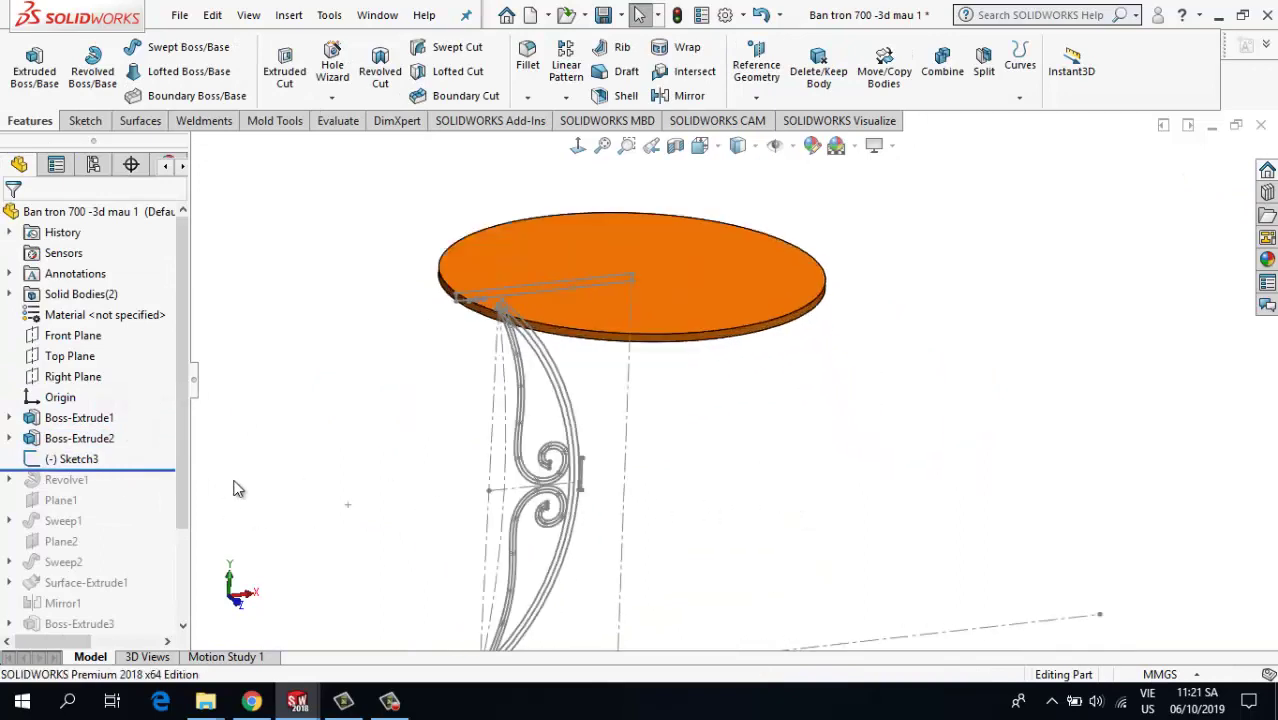
pyautogui.moveTo(116, 492); pyautogui.dragTo(122, 507)
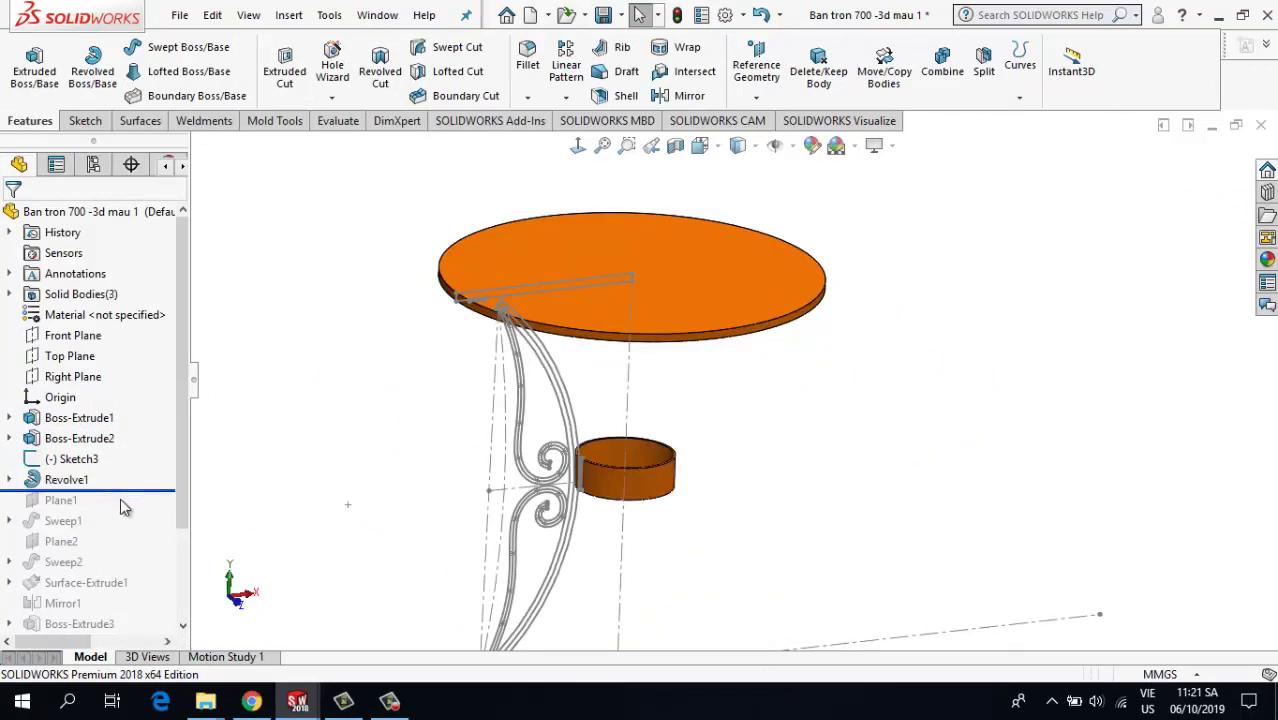
pyautogui.click(80, 481)
pyautogui.click(100, 425)
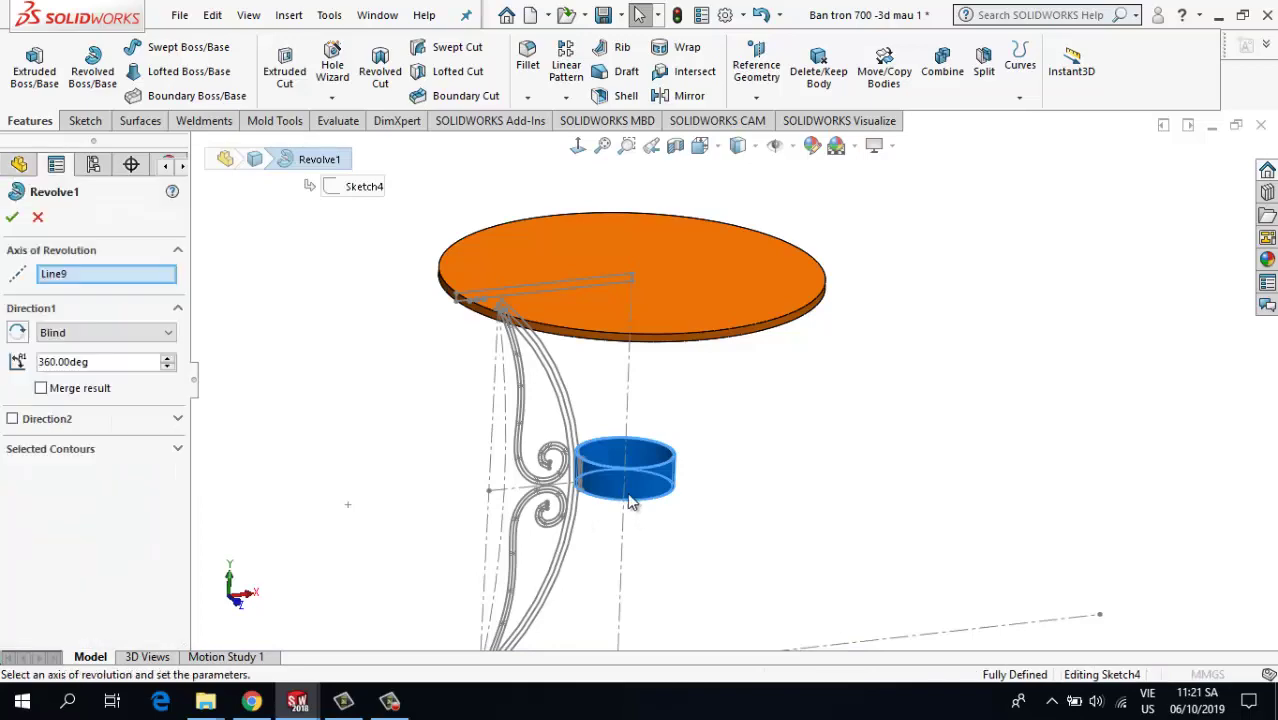
pyautogui.scroll(-5, 637, 467)
pyautogui.moveTo(548, 412); pyautogui.dragTo(560, 440, button='middle')
pyautogui.scroll(2, 655, 460)
pyautogui.scroll(4, 657, 466)
pyautogui.click(12, 217)
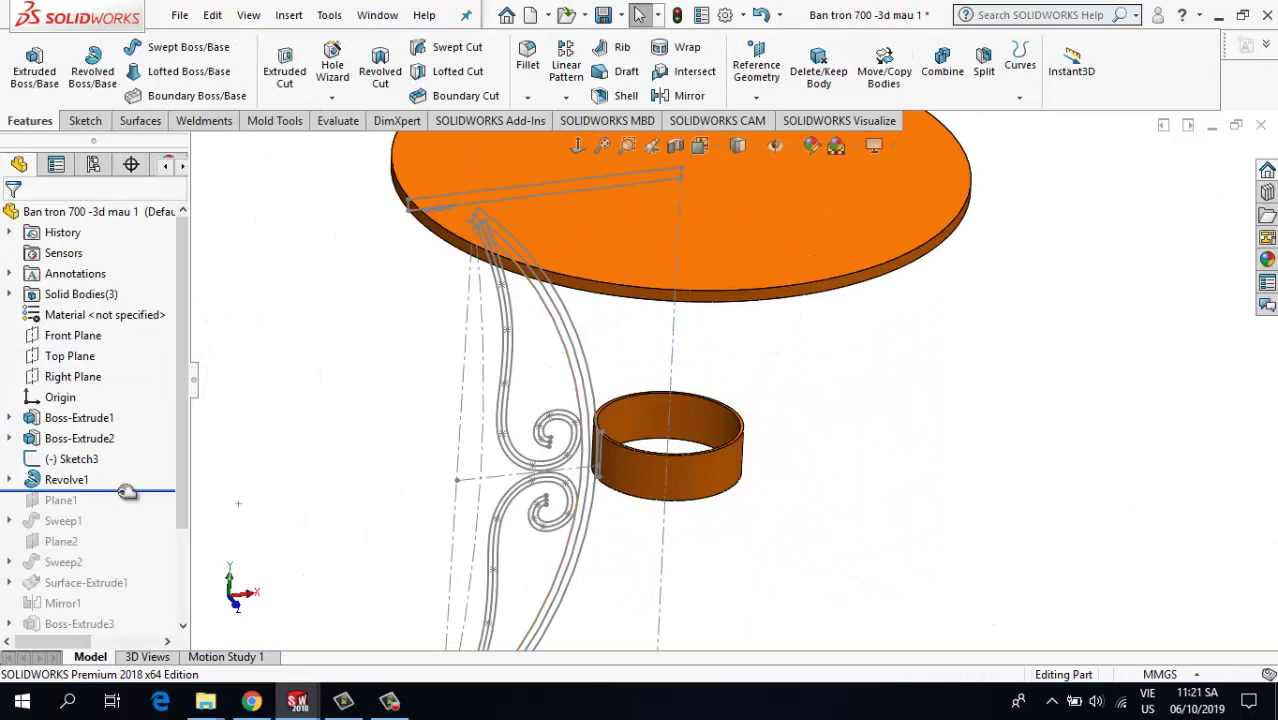
# - Roll the history forward past Sweep1 and check the curved leg's sweep profile and path from end to end
pyautogui.moveTo(127, 491); pyautogui.dragTo(123, 512)
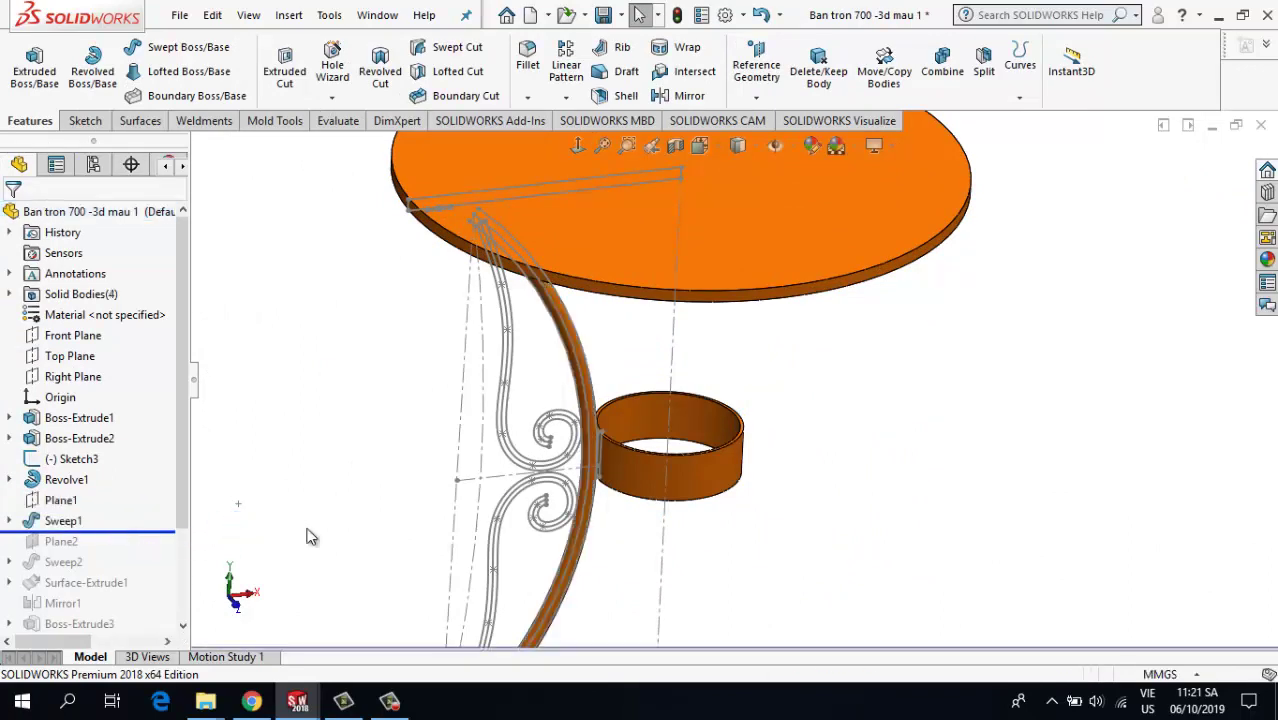
pyautogui.click(68, 521)
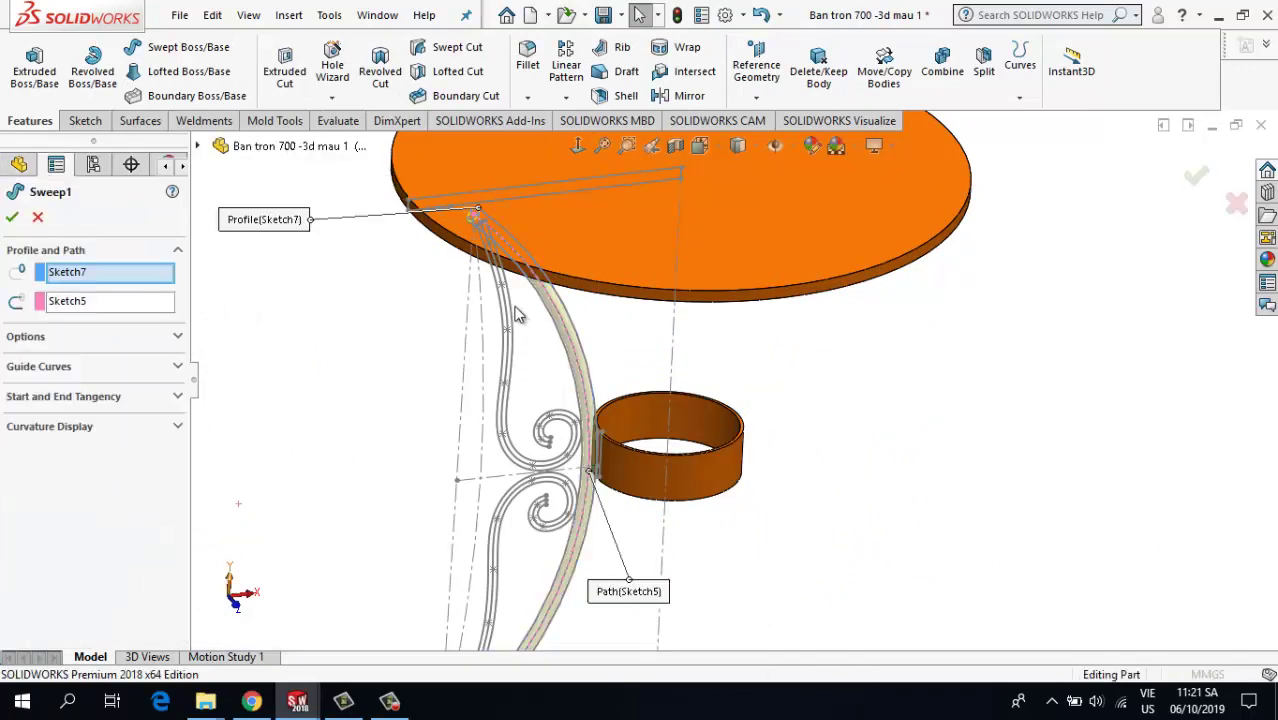
pyautogui.moveTo(533, 268); pyautogui.dragTo(563, 306, button='middle')
pyautogui.scroll(4, 615, 541)
pyautogui.scroll(-3, 615, 541)
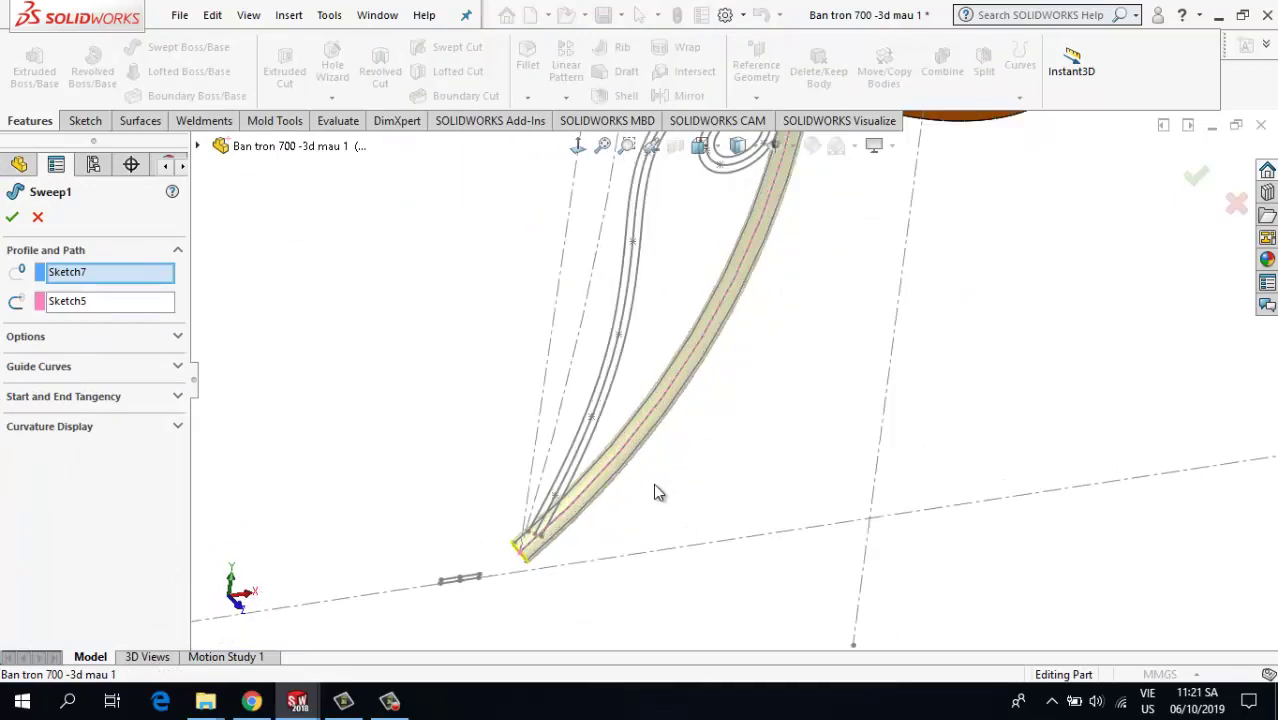
pyautogui.scroll(3, 656, 491)
pyautogui.scroll(-4, 685, 445)
pyautogui.scroll(2, 708, 237)
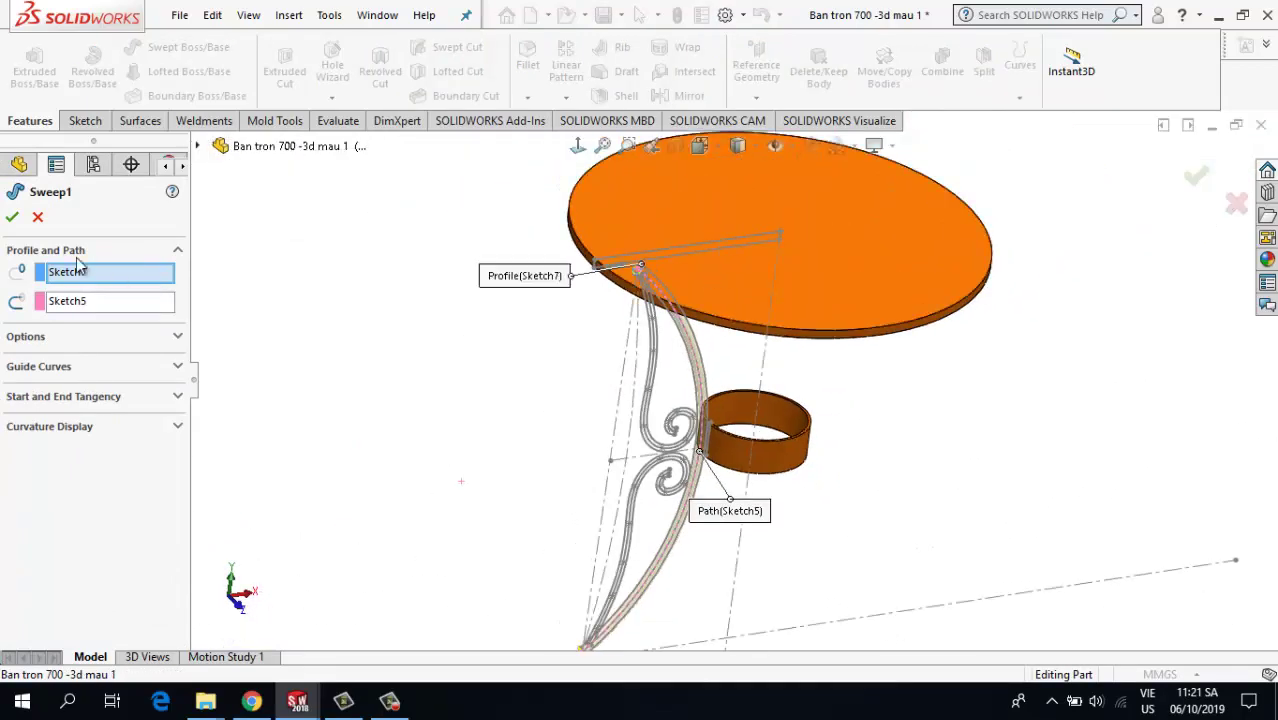
pyautogui.click(12, 217)
pyautogui.scroll(-3, 716, 380)
pyautogui.scroll(3, 716, 380)
# - Roll the history forward past Sweep2 and check the upper scroll's sweep definition without applying any change
pyautogui.moveTo(108, 531); pyautogui.dragTo(153, 572)
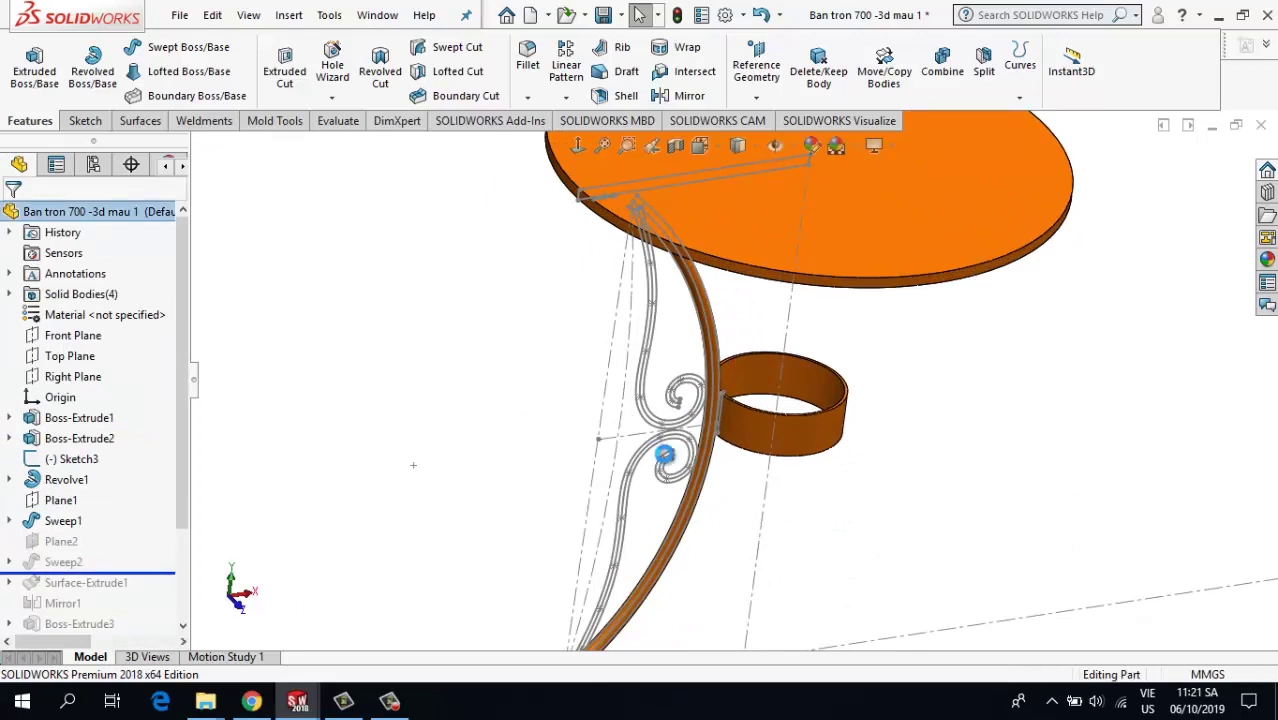
pyautogui.scroll(-4, 776, 342)
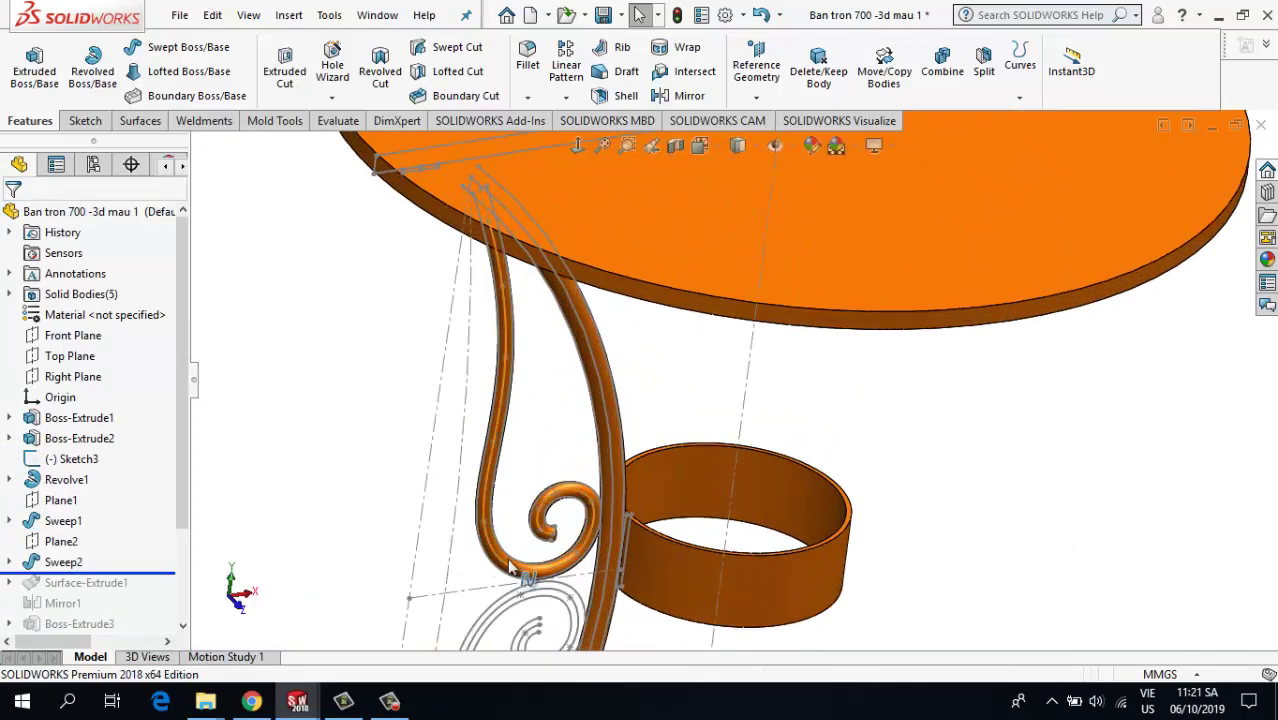
pyautogui.click(63, 562)
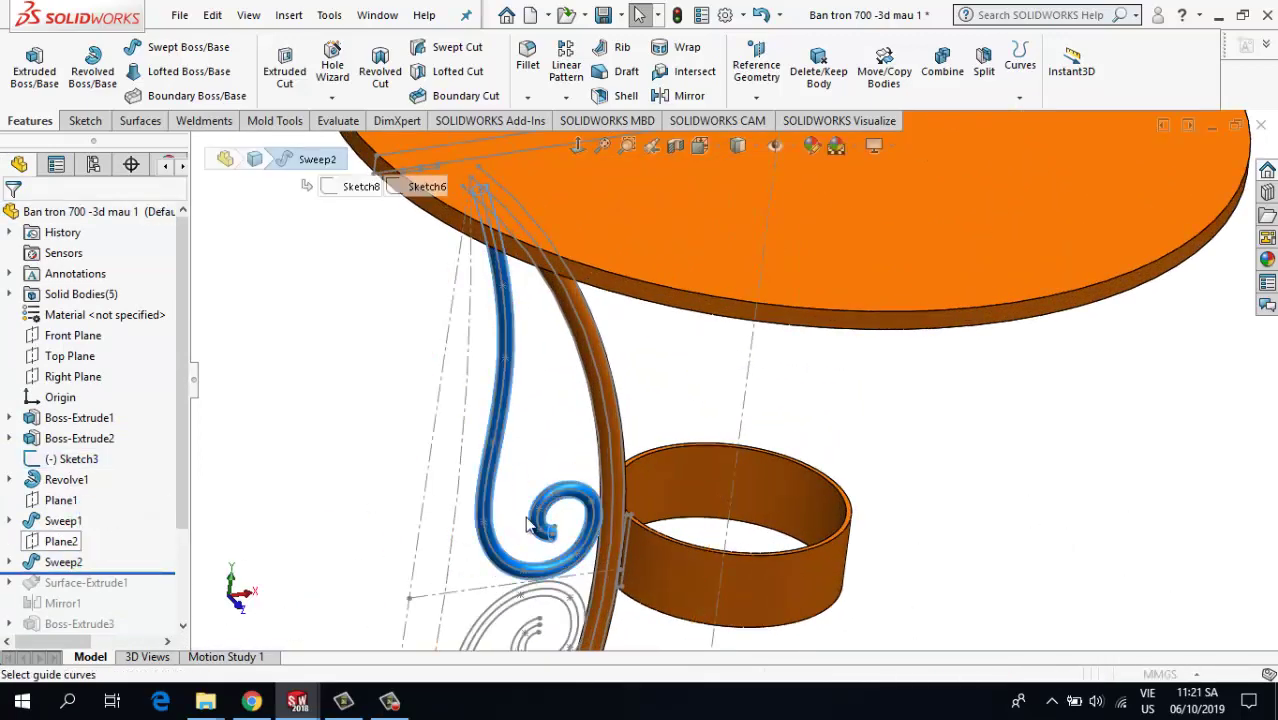
pyautogui.moveTo(528, 524); pyautogui.dragTo(512, 430, button='middle')
pyautogui.scroll(2, 512, 430)
pyautogui.click(38, 217)
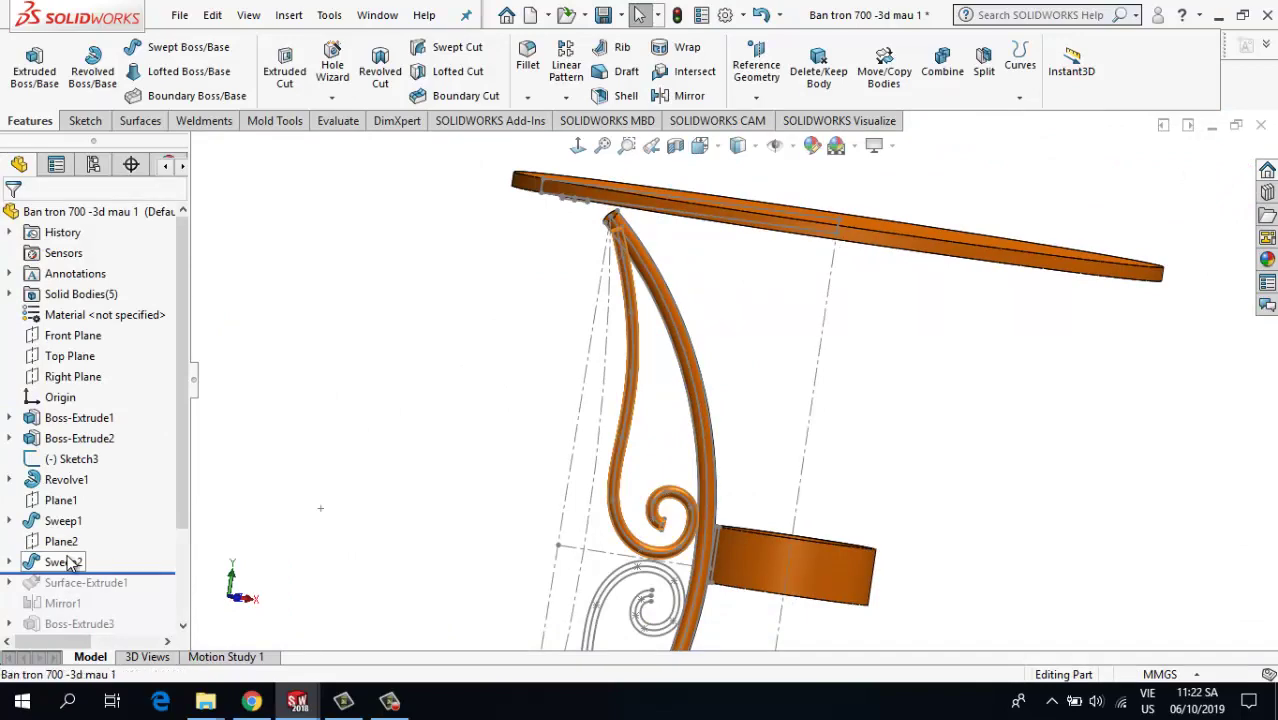
# - Examine the upper scroll sweep's profile dimension and its fit against the curved leg and central ring
pyautogui.click(63, 562)
pyautogui.scroll(4, 620, 485)
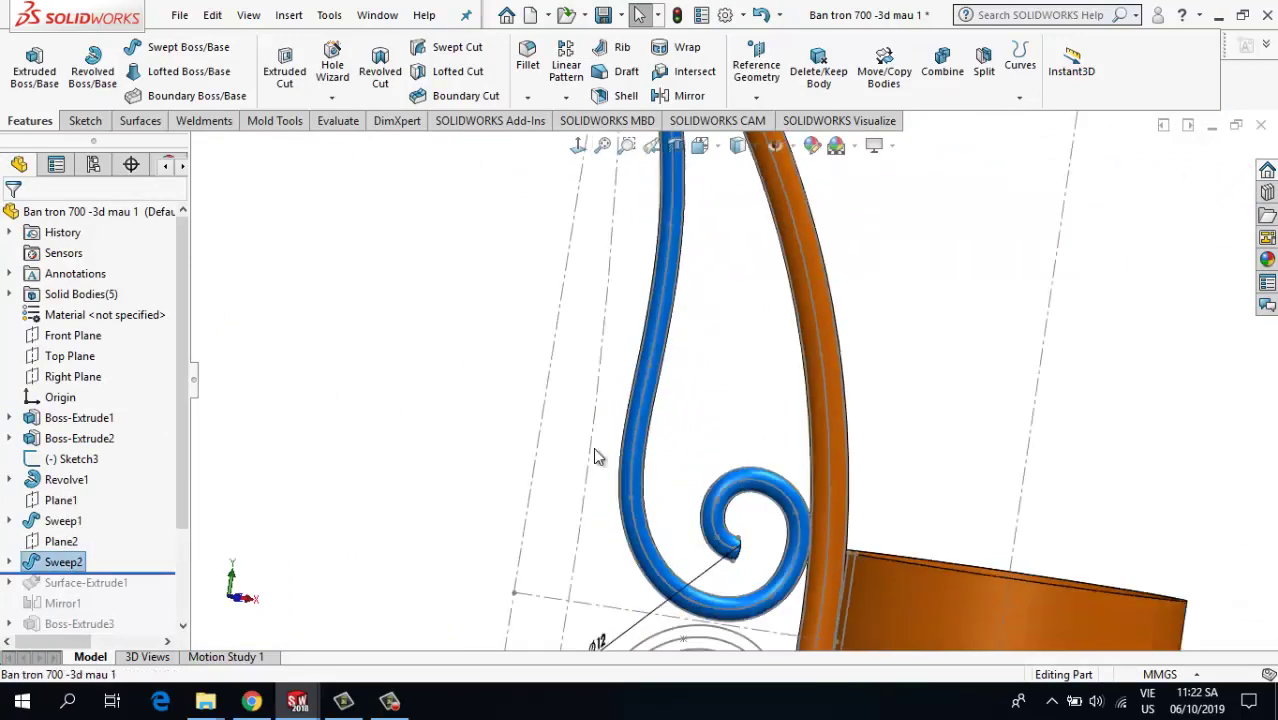
pyautogui.moveTo(596, 457); pyautogui.dragTo(632, 615, button='middle')
pyautogui.click(617, 518)
pyautogui.moveTo(642, 516); pyautogui.dragTo(682, 582, button='middle')
pyautogui.scroll(4, 708, 362)
pyautogui.moveTo(710, 368); pyautogui.dragTo(735, 415, button='middle')
pyautogui.scroll(3, 735, 415)
pyautogui.press('Escape')
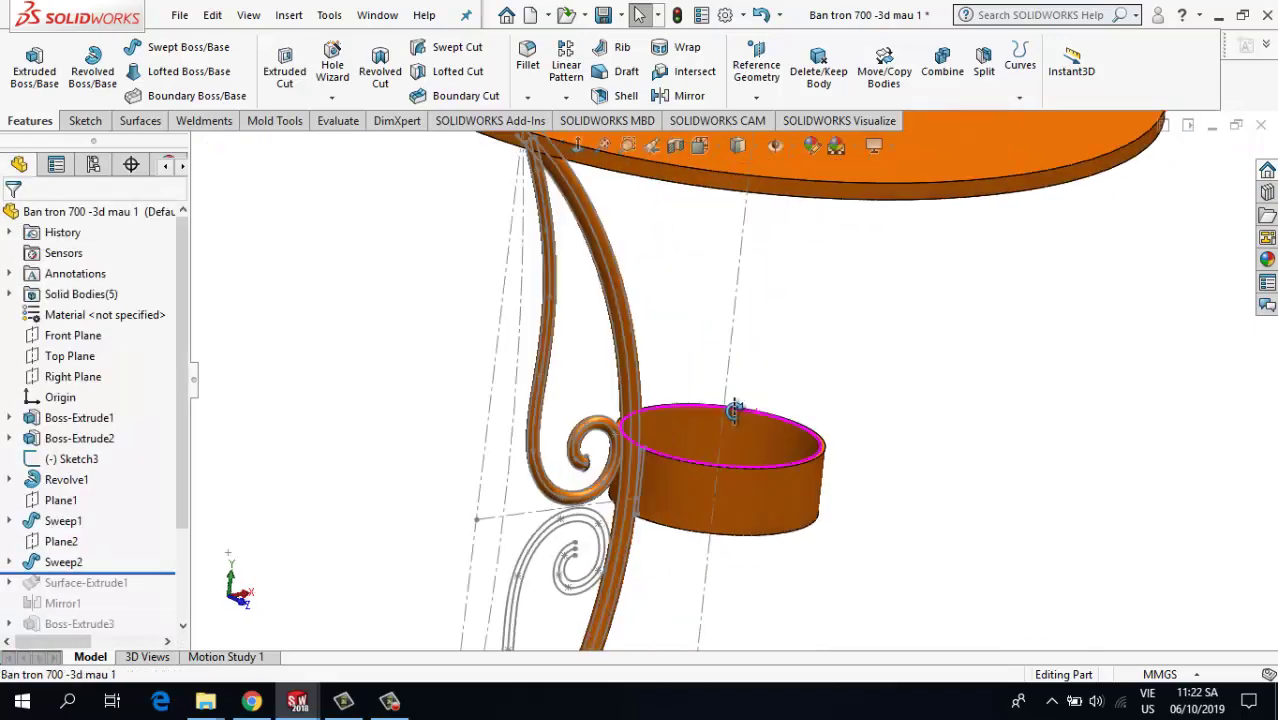
# - Roll the history forward past Mirror1 and inspect the gap between the upper scroll and its mirrored copy
pyautogui.scroll(-2, 128, 488)
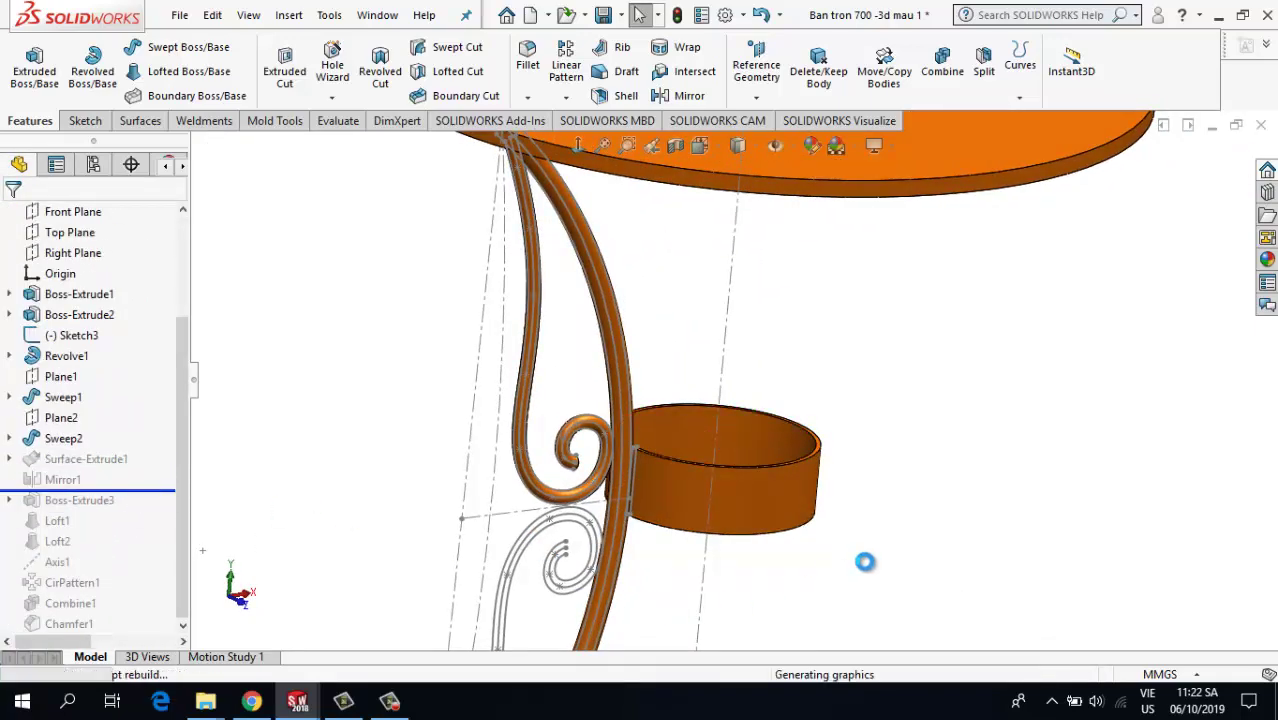
pyautogui.scroll(-5, 636, 476)
pyautogui.scroll(-5, 577, 488)
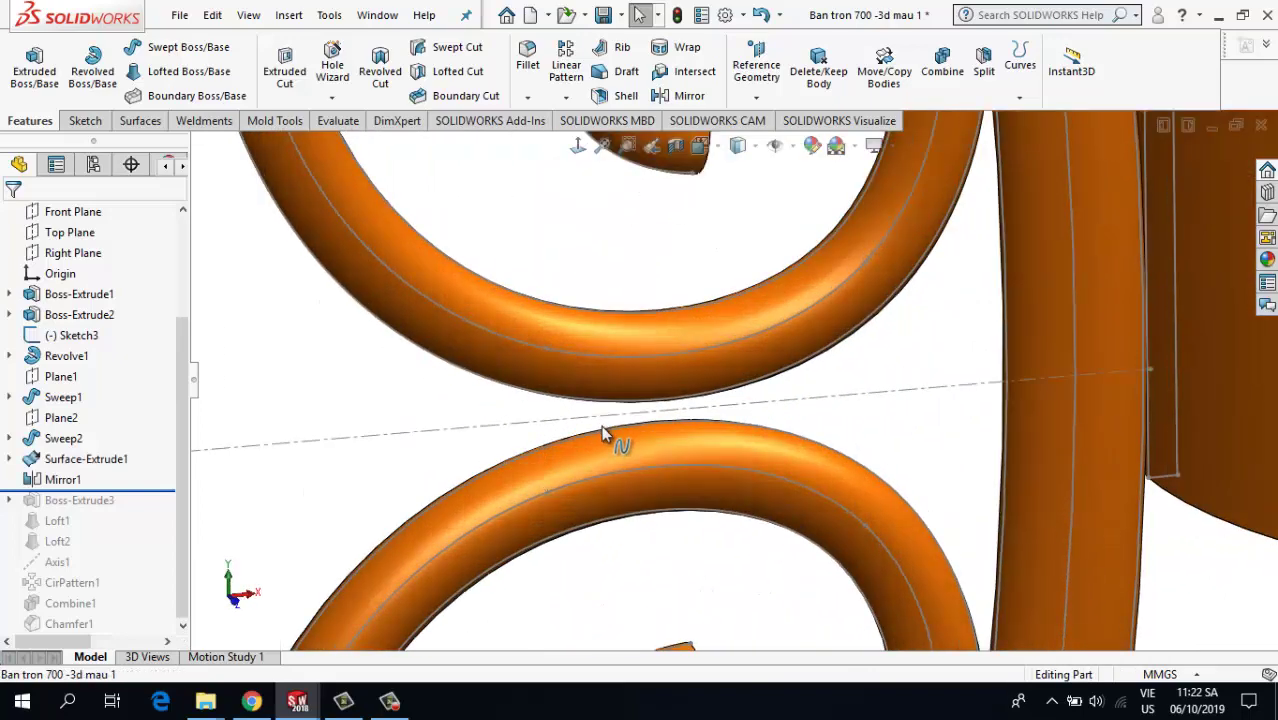
pyautogui.scroll(5, 632, 440)
pyautogui.keyDown('ctrl'); pyautogui.moveTo(817, 388); pyautogui.dragTo(762, 408, button='middle'); pyautogui.keyUp('ctrl')
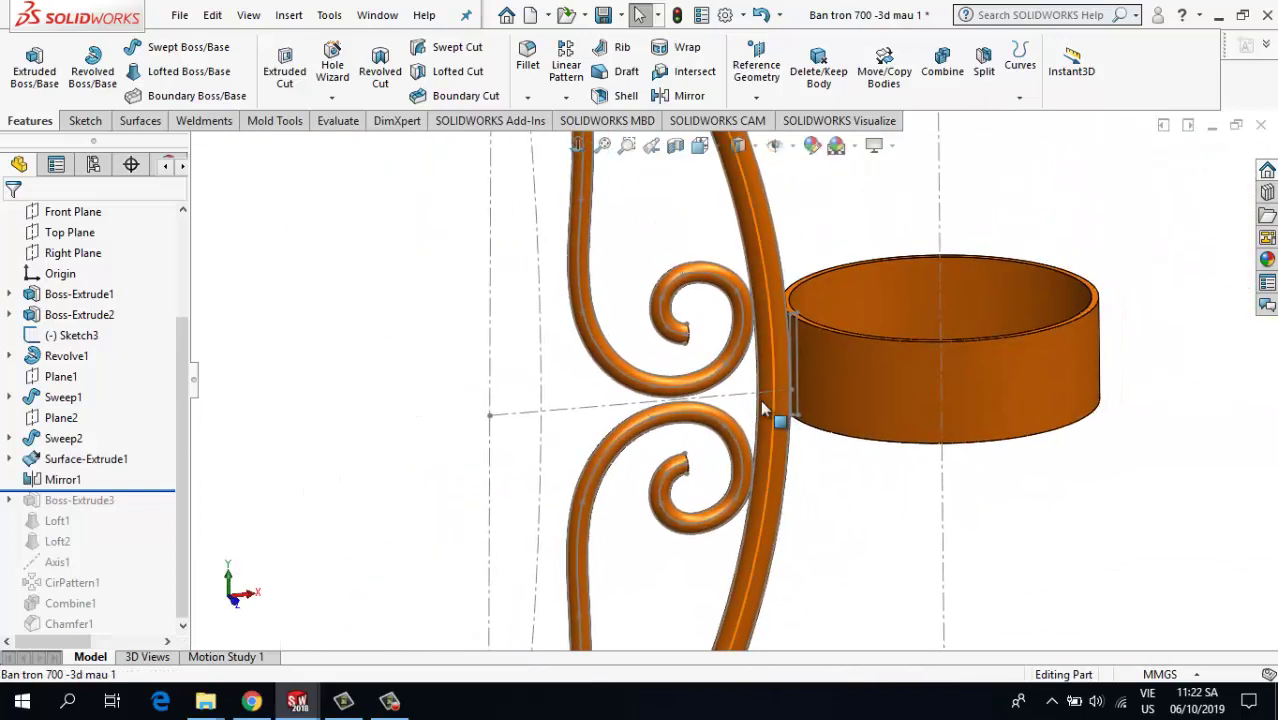
# - Reopen the profile sketch, Sketch3, and pull the upper scroll spline's lowest control point down to the horizontal centreline
pyautogui.click(75, 335)
pyautogui.click(104, 287)
pyautogui.scroll(-6, 690, 405)
pyautogui.click(503, 352)
pyautogui.moveTo(505, 355); pyautogui.dragTo(509, 370)
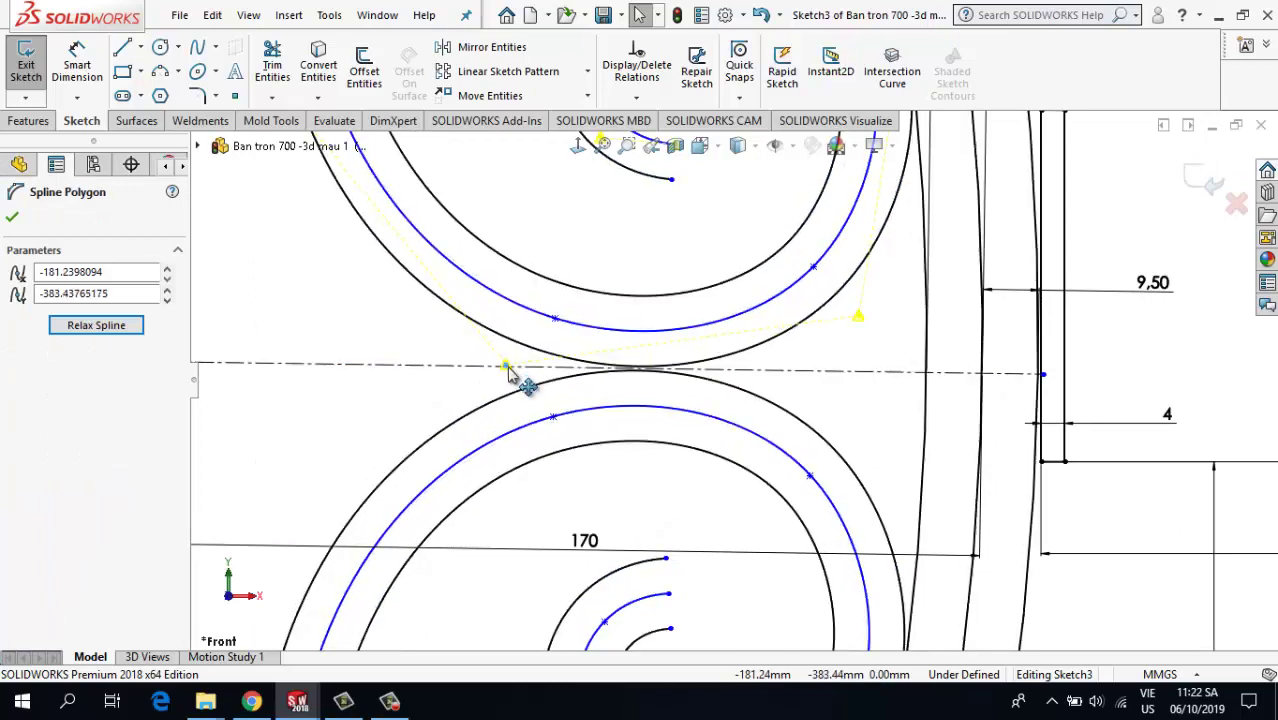
# - Nudge the upper scroll's two lower control points so both scrolls meet at the centreline and touch the leg, and exit the sketch
pyautogui.scroll(4, 745, 362)
pyautogui.scroll(-3, 758, 353)
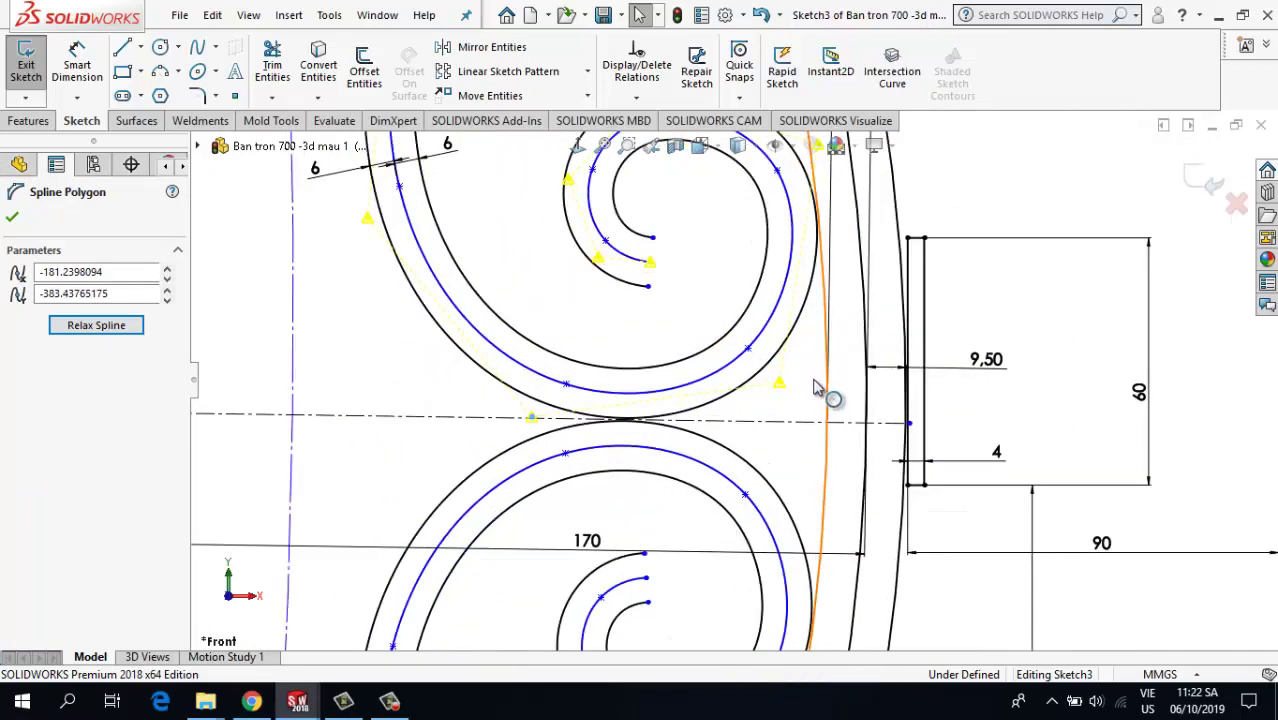
pyautogui.moveTo(782, 381); pyautogui.dragTo(785, 380)
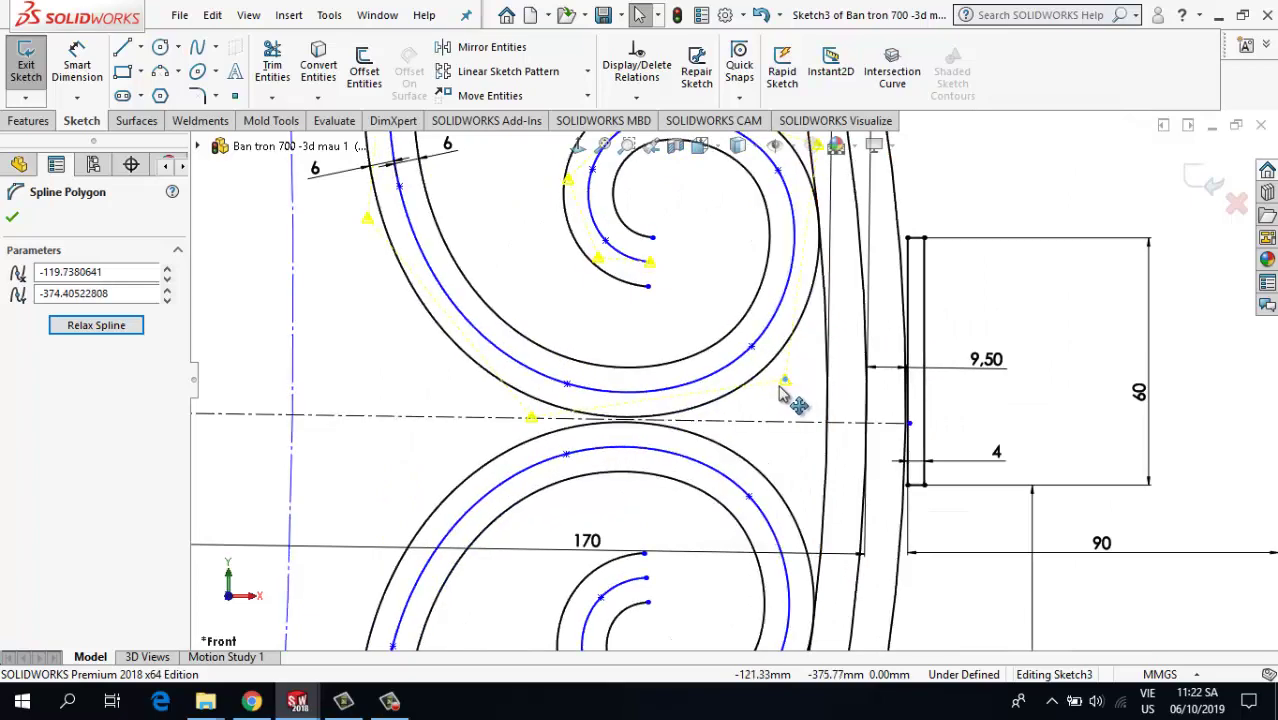
pyautogui.moveTo(531, 425); pyautogui.dragTo(529, 426)
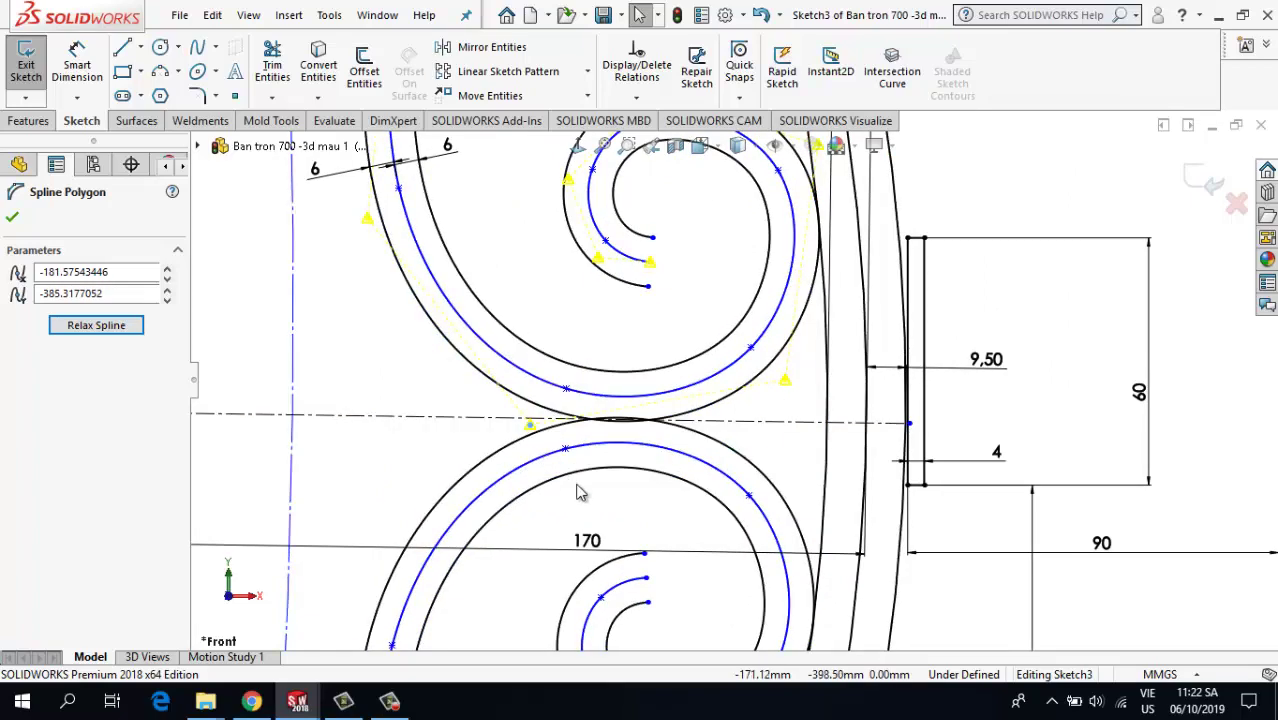
pyautogui.scroll(-3, 550, 447)
pyautogui.scroll(12, 710, 380)
pyautogui.click(1200, 178)
# - Hide the profile sketch so only the solid table bodies are displayed
pyautogui.press('f')
pyautogui.moveTo(775, 360); pyautogui.dragTo(741, 440, button='middle')
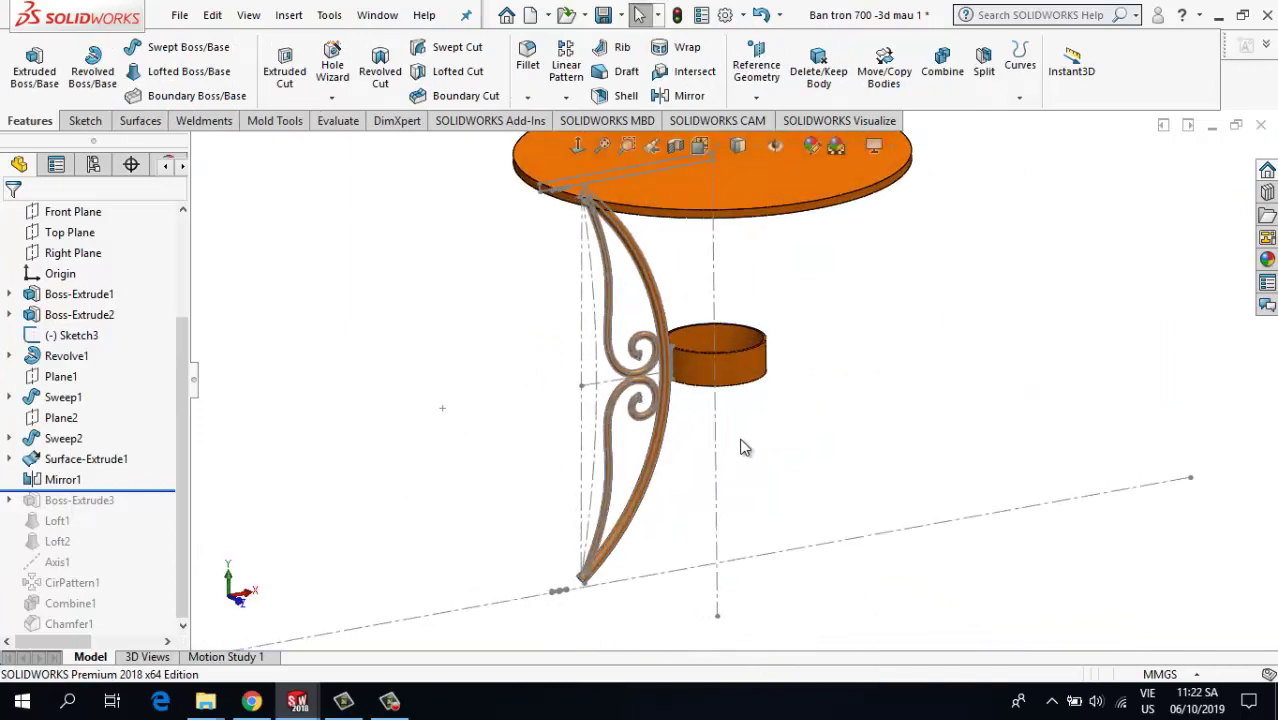
pyautogui.click(717, 438)
pyautogui.click(798, 371)
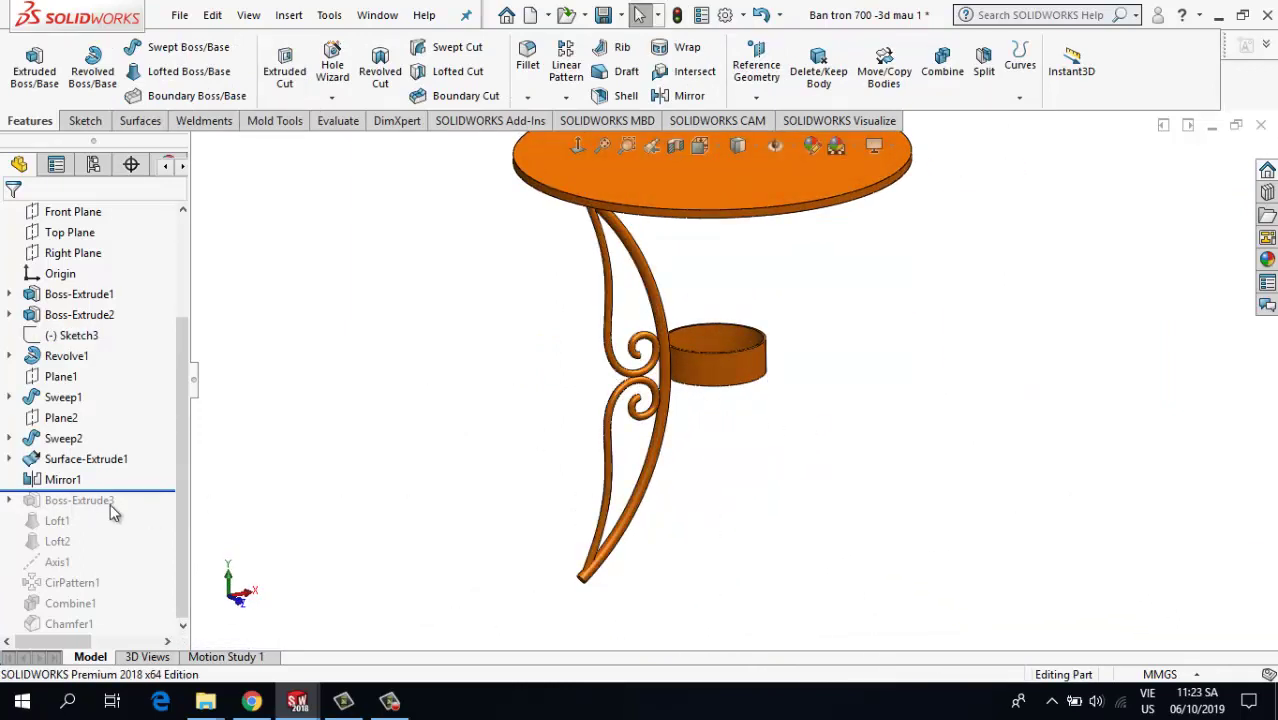
# - Roll the history forward past Boss-Extrude3 and Loft1 and inspect the lofted foot at the leg's lower end
pyautogui.moveTo(136, 490); pyautogui.dragTo(136, 531)
pyautogui.scroll(-3, 614, 552)
pyautogui.scroll(6, 727, 379)
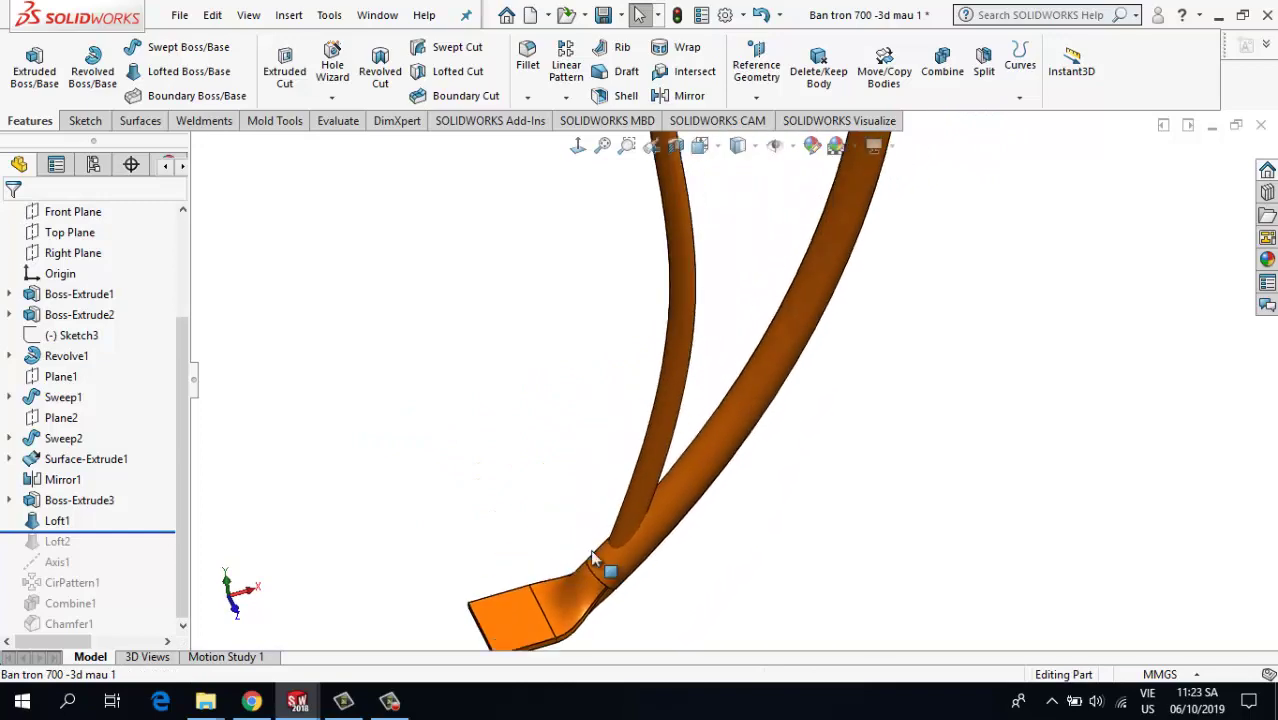
# - Roll the history forward past Loft2 and inspect the loft joining the leg's upper end to the mounting plate under the tabletop
pyautogui.moveTo(755, 268); pyautogui.dragTo(651, 285, button='middle')
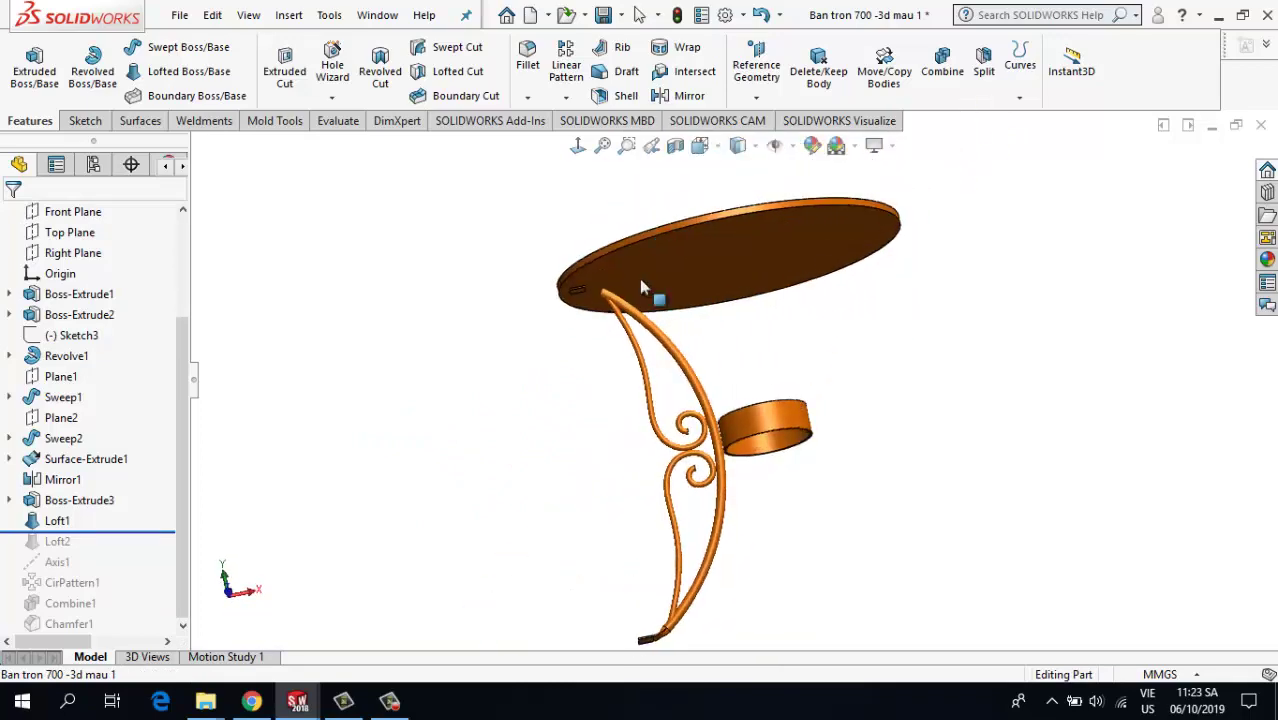
pyautogui.scroll(-5, 599, 343)
pyautogui.moveTo(599, 343); pyautogui.dragTo(567, 361, button='middle')
pyautogui.moveTo(140, 531); pyautogui.dragTo(140, 549)
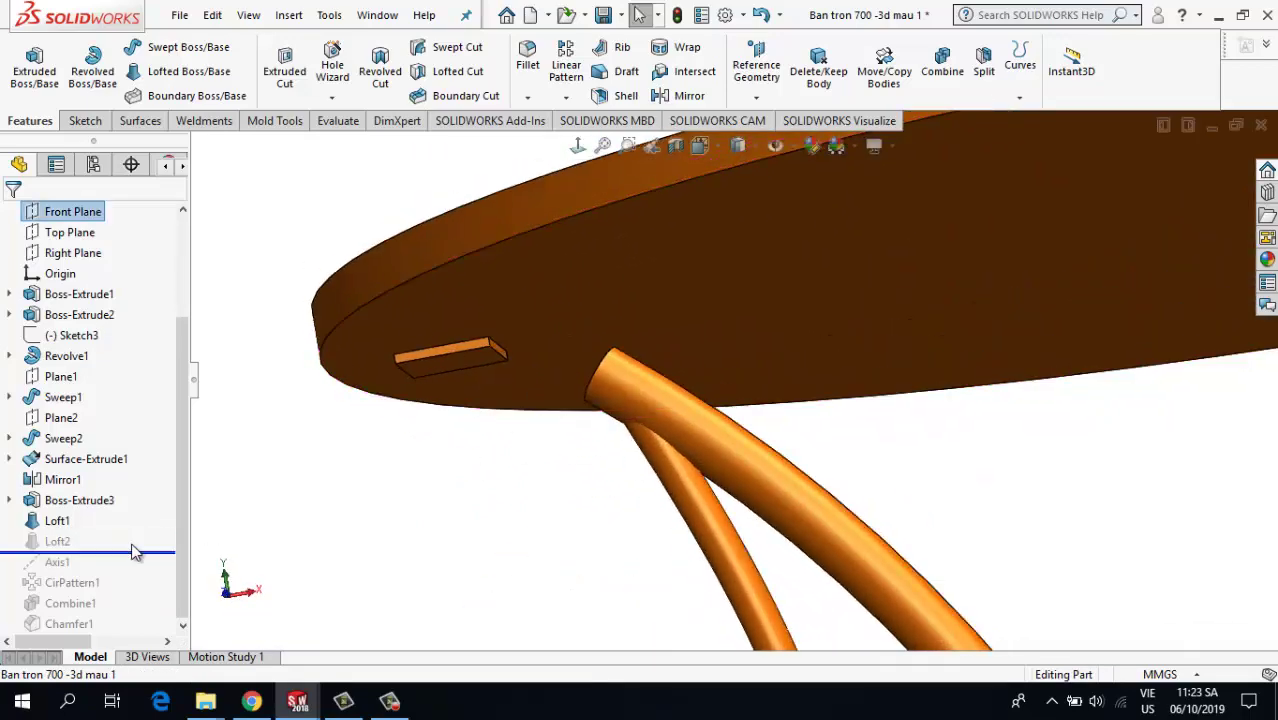
pyautogui.click(543, 383)
pyautogui.moveTo(543, 383); pyautogui.dragTo(537, 409, button='middle')
pyautogui.moveTo(528, 420); pyautogui.dragTo(479, 372, button='middle')
pyautogui.click(382, 416)
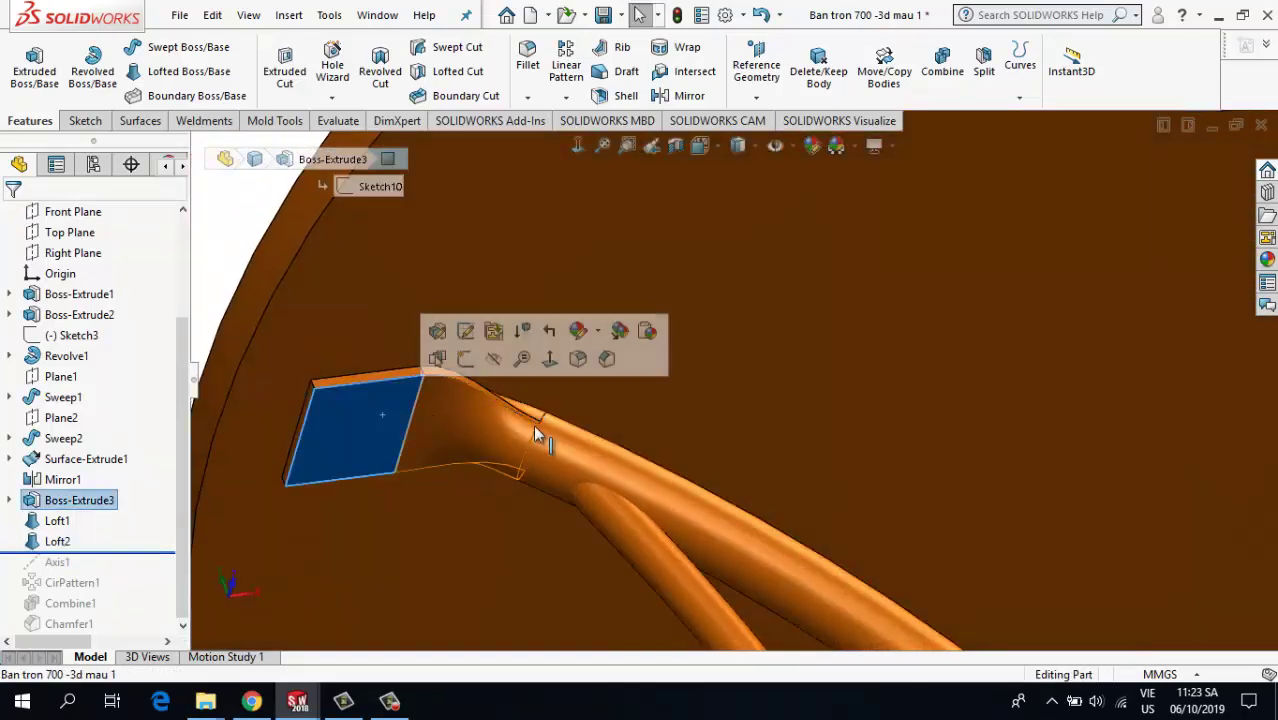
# - Roll the history forward past Axis1 and CirPattern1 and inspect the four patterned legs around the ring
pyautogui.scroll(6, 537, 434)
pyautogui.click(465, 438)
pyautogui.scroll(1, 626, 436)
pyautogui.keyDown('ctrl'); pyautogui.moveTo(600, 597); pyautogui.dragTo(430, 490, button='middle'); pyautogui.keyUp('ctrl')
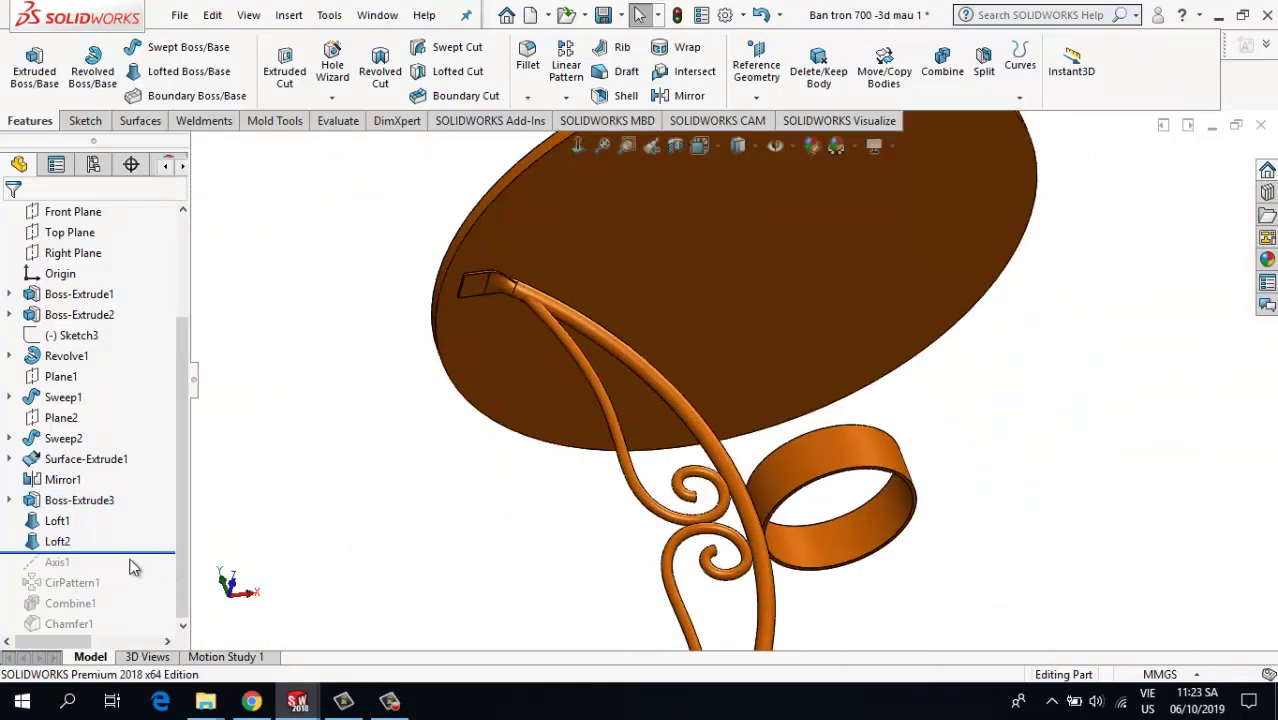
pyautogui.moveTo(130, 553); pyautogui.dragTo(126, 590)
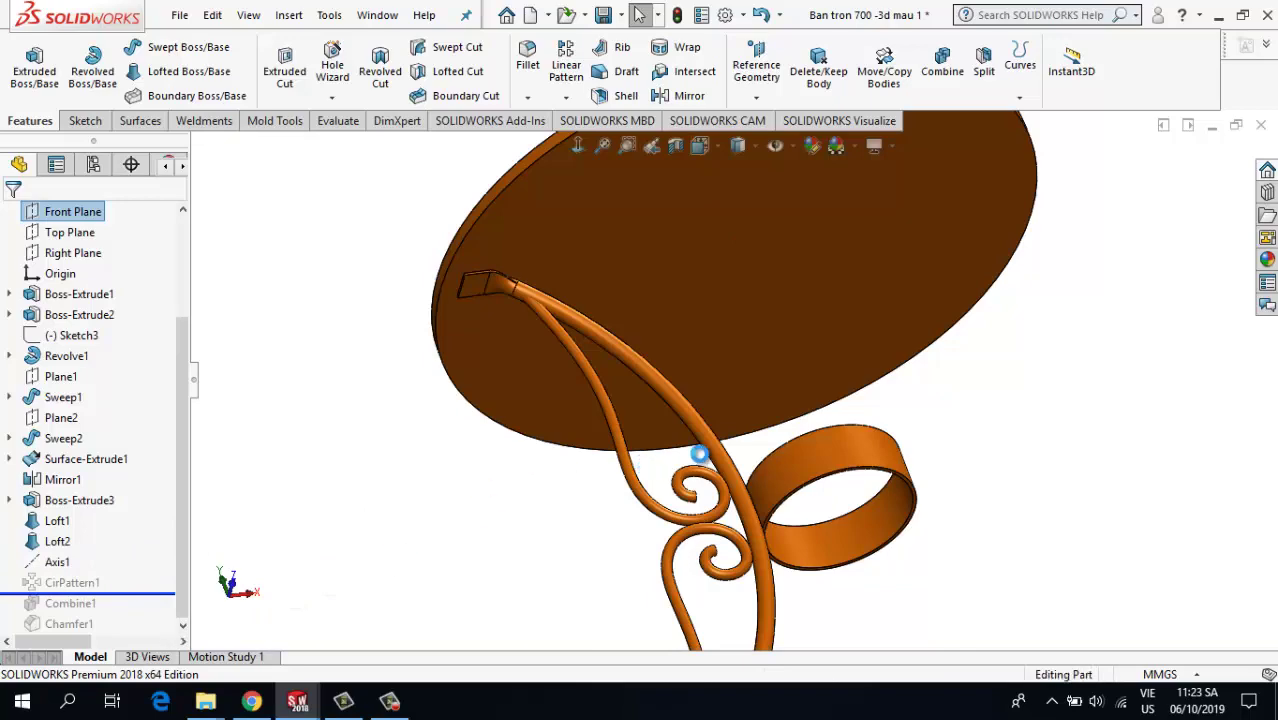
pyautogui.scroll(4, 836, 436)
pyautogui.scroll(-4, 836, 436)
pyautogui.moveTo(836, 440); pyautogui.dragTo(778, 510, button='middle')
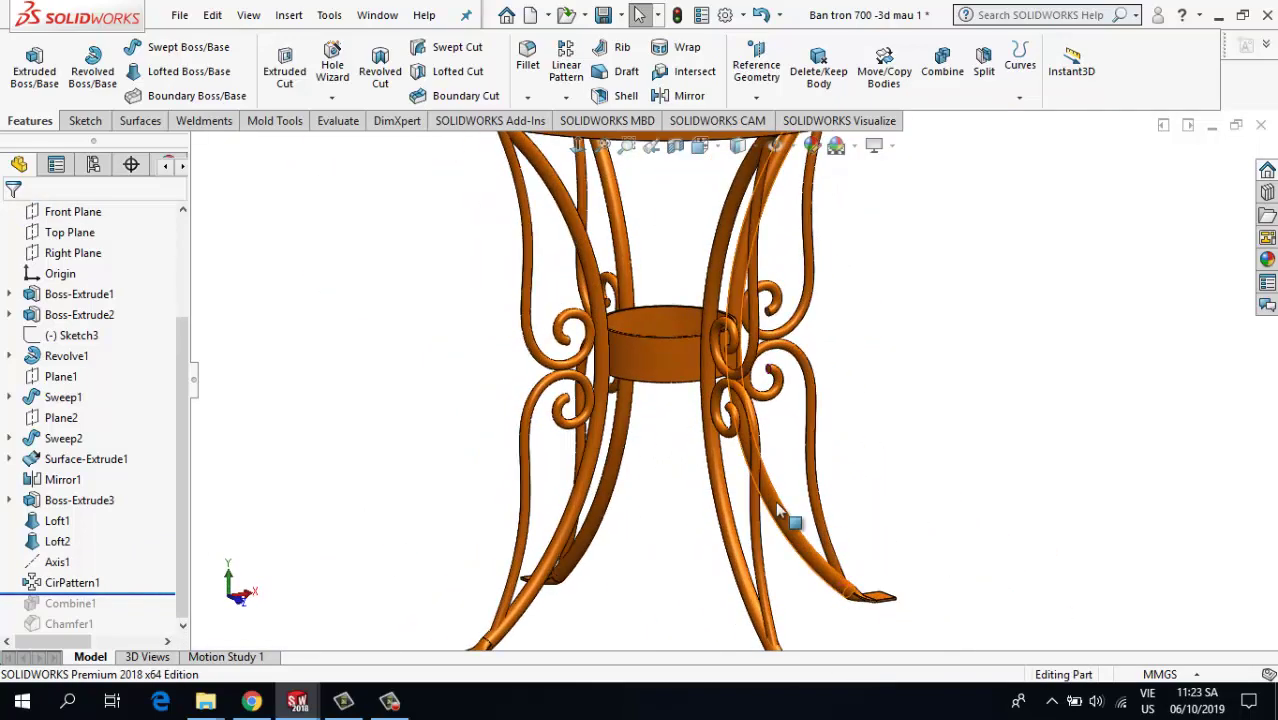
pyautogui.scroll(3, 778, 510)
pyautogui.moveTo(727, 400); pyautogui.dragTo(727, 450, button='middle')
# - Open the circular pattern's definition, check its axis, spacing, instance count and leg bodies, and accept it
pyautogui.click(76, 586)
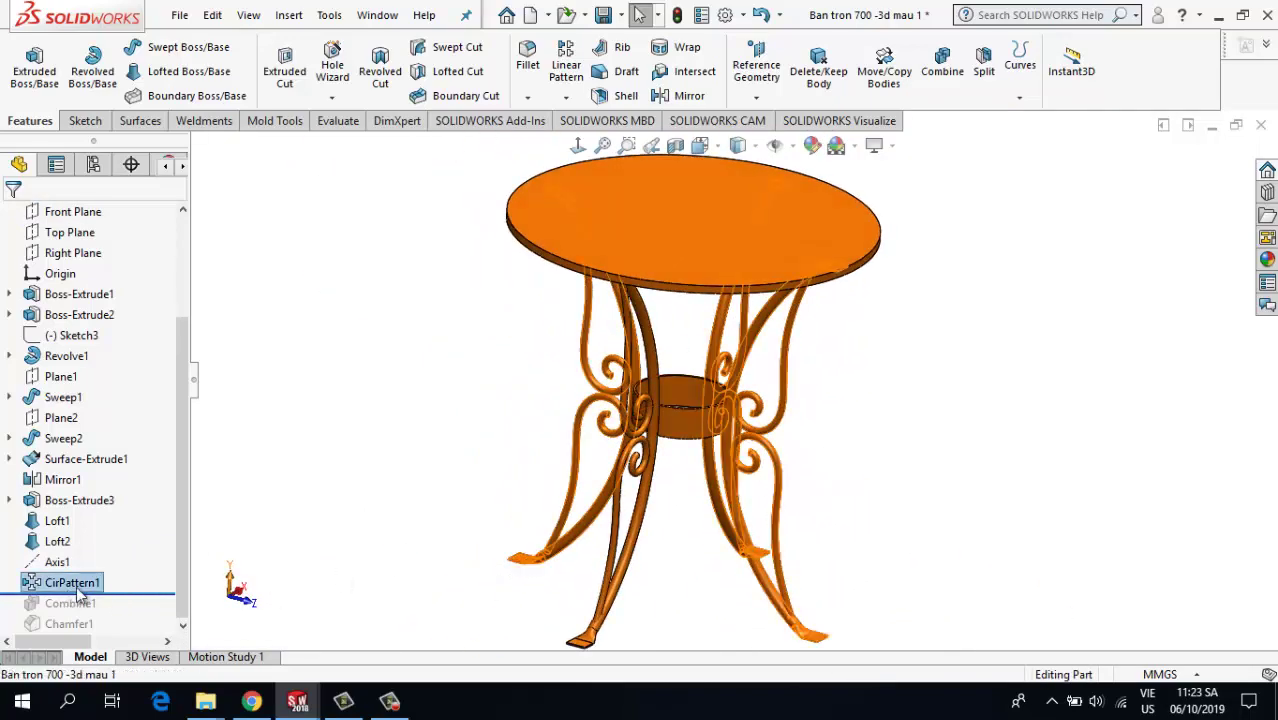
pyautogui.click(114, 561)
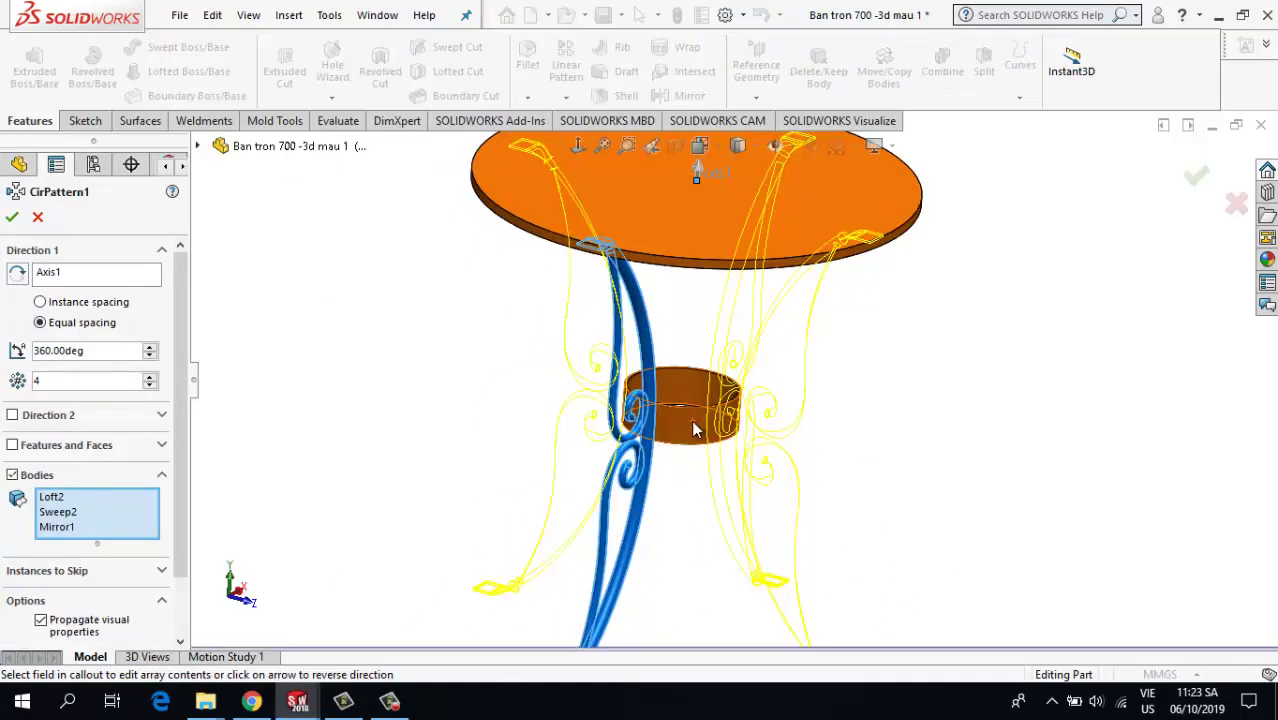
pyautogui.moveTo(697, 428); pyautogui.dragTo(697, 464, button='middle')
pyautogui.click(14, 218)
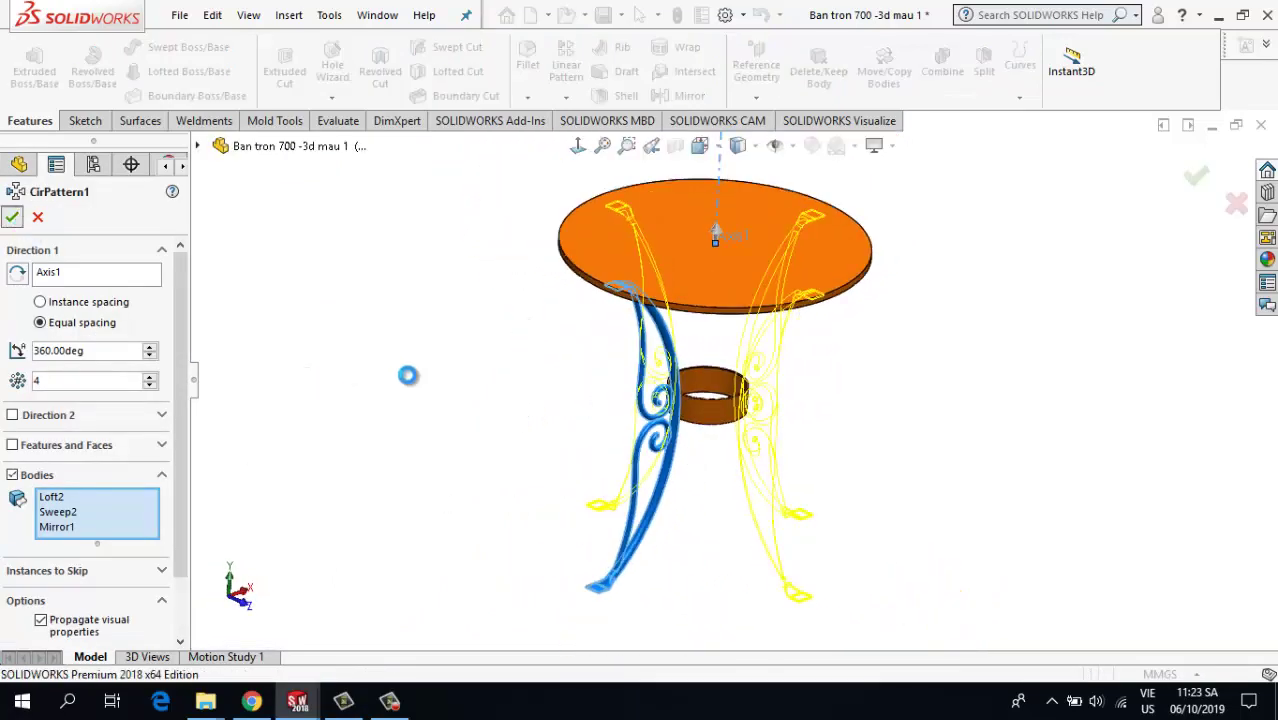
pyautogui.moveTo(655, 418); pyautogui.dragTo(612, 393, button='middle')
pyautogui.scroll(-2, 612, 393)
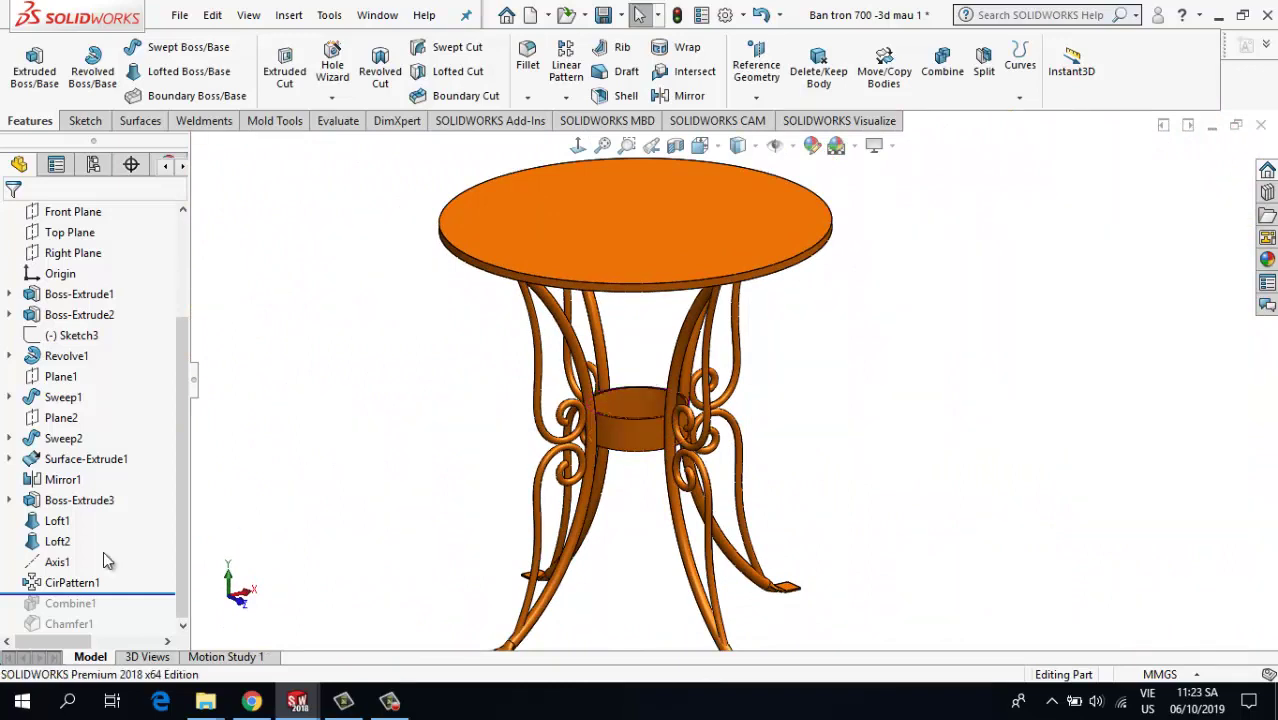
# - Roll the history back before CirPattern1 and start a 3 mm fillet on the foot plate's two outer corner edges
pyautogui.moveTo(133, 598); pyautogui.dragTo(184, 603)
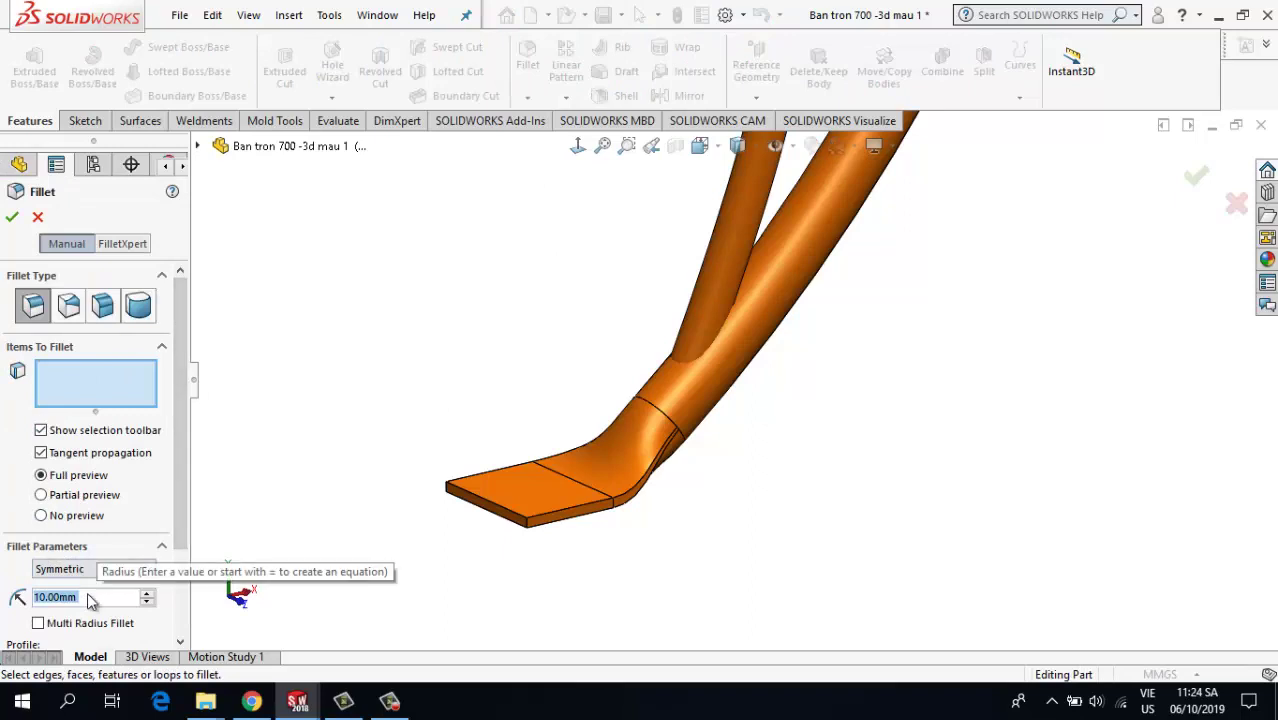
pyautogui.write('3')
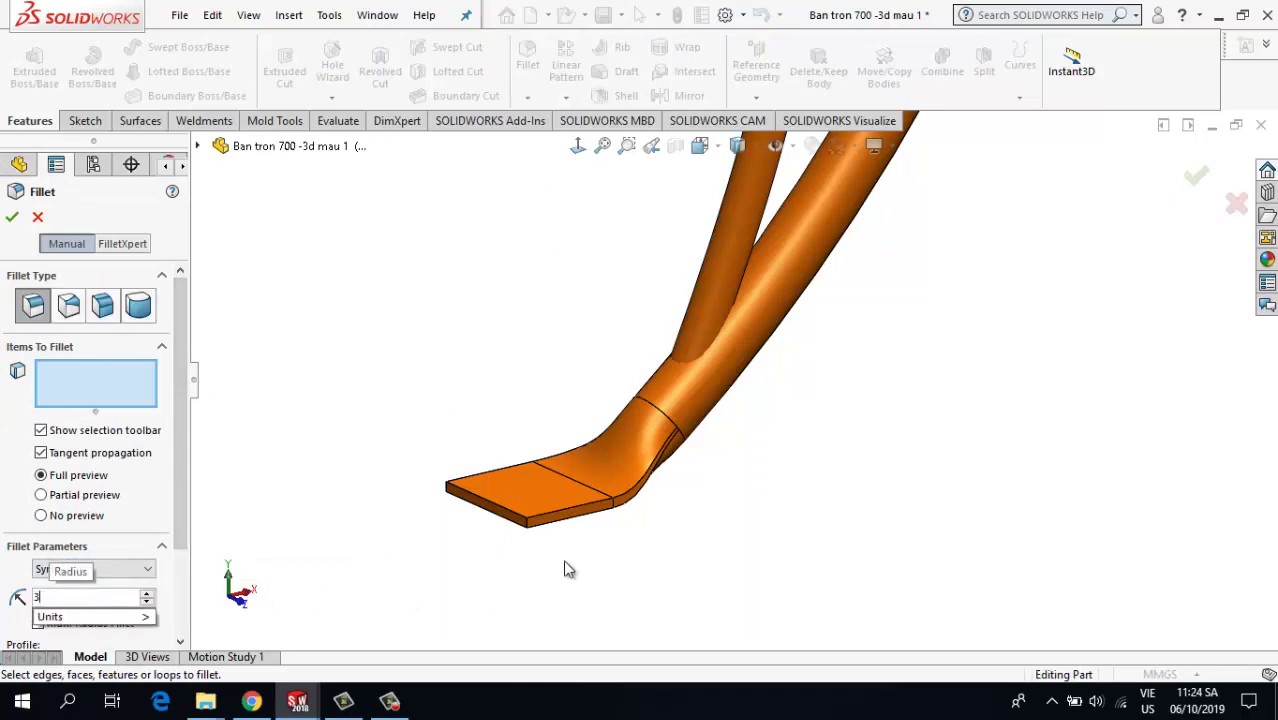
pyautogui.click(531, 524)
pyautogui.scroll(-5, 499, 434)
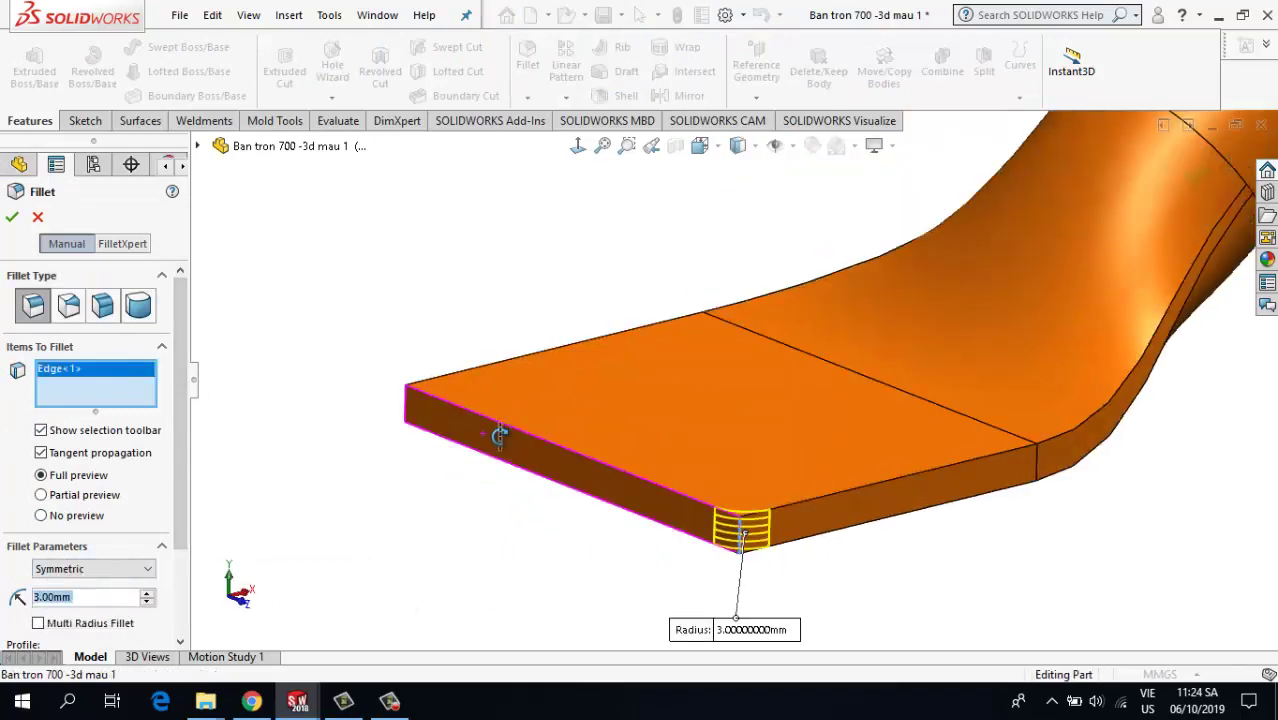
pyautogui.click(390, 410)
pyautogui.scroll(10, 540, 430)
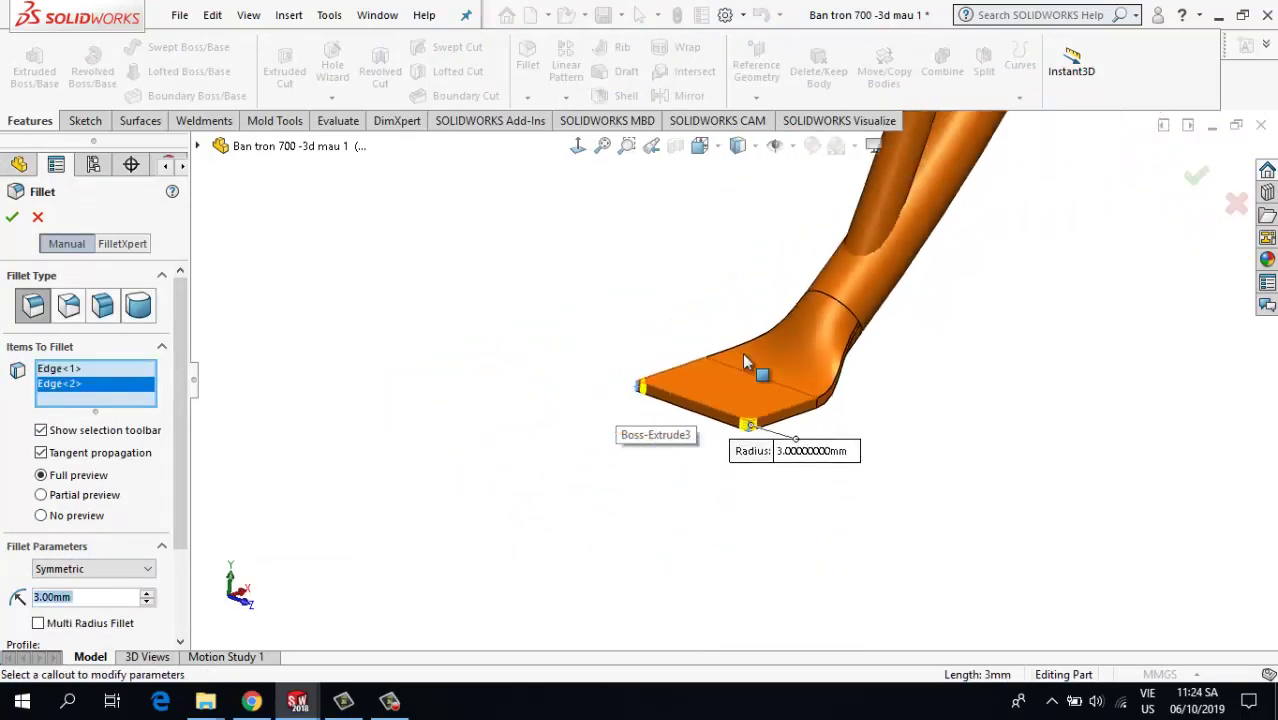
# - Add the two outer corner edges of the mounting plate under the tabletop to the fillet
pyautogui.scroll(3, 760, 212)
pyautogui.scroll(-12, 622, 413)
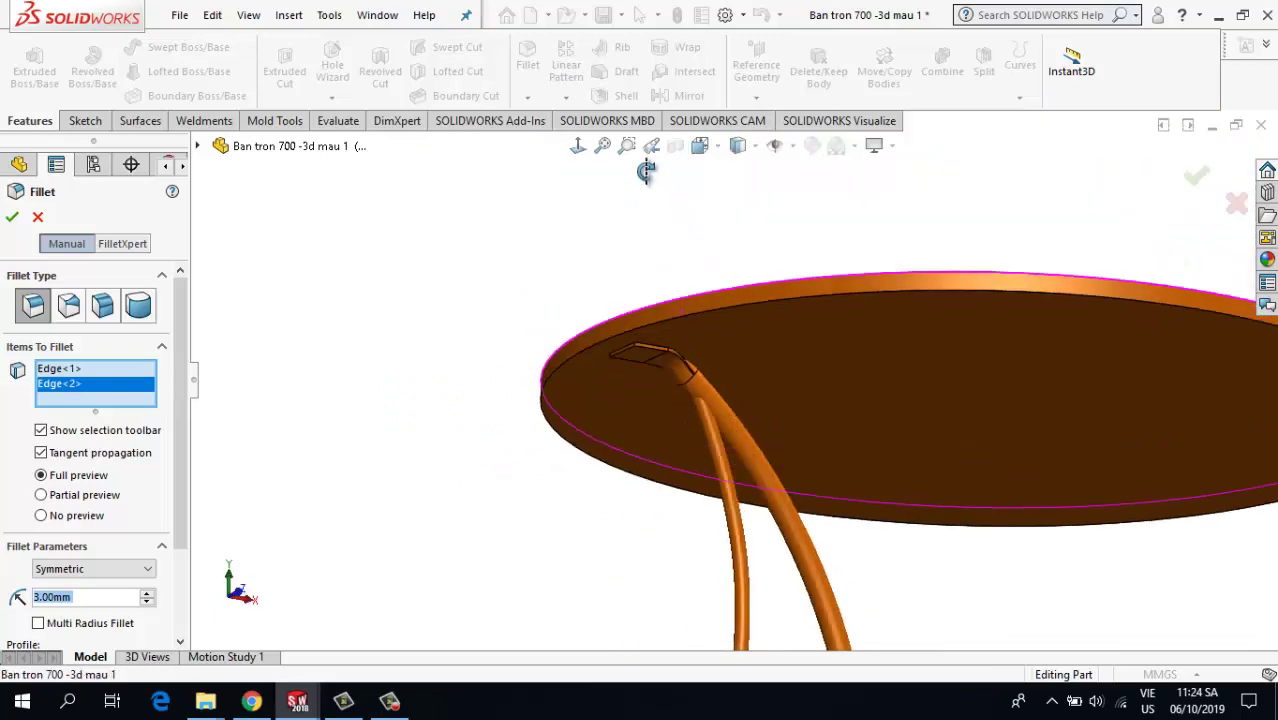
pyautogui.click(610, 468)
pyautogui.scroll(3, 600, 485)
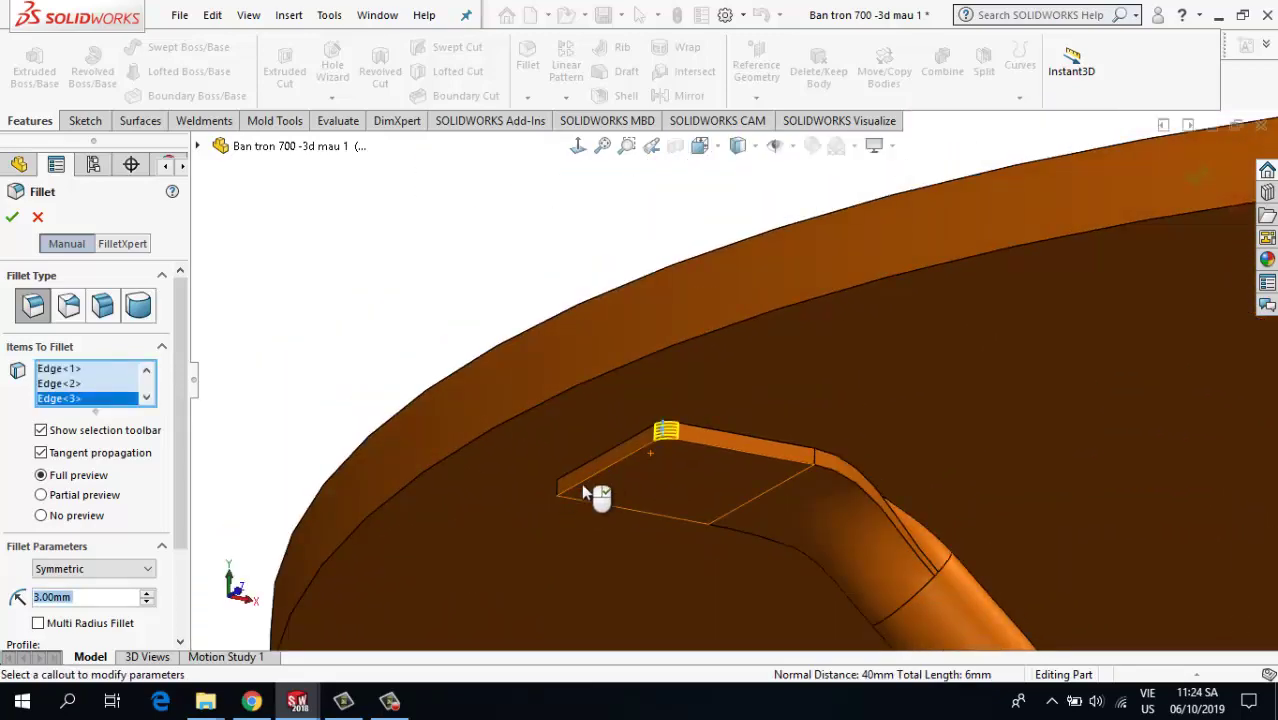
pyautogui.click(557, 497)
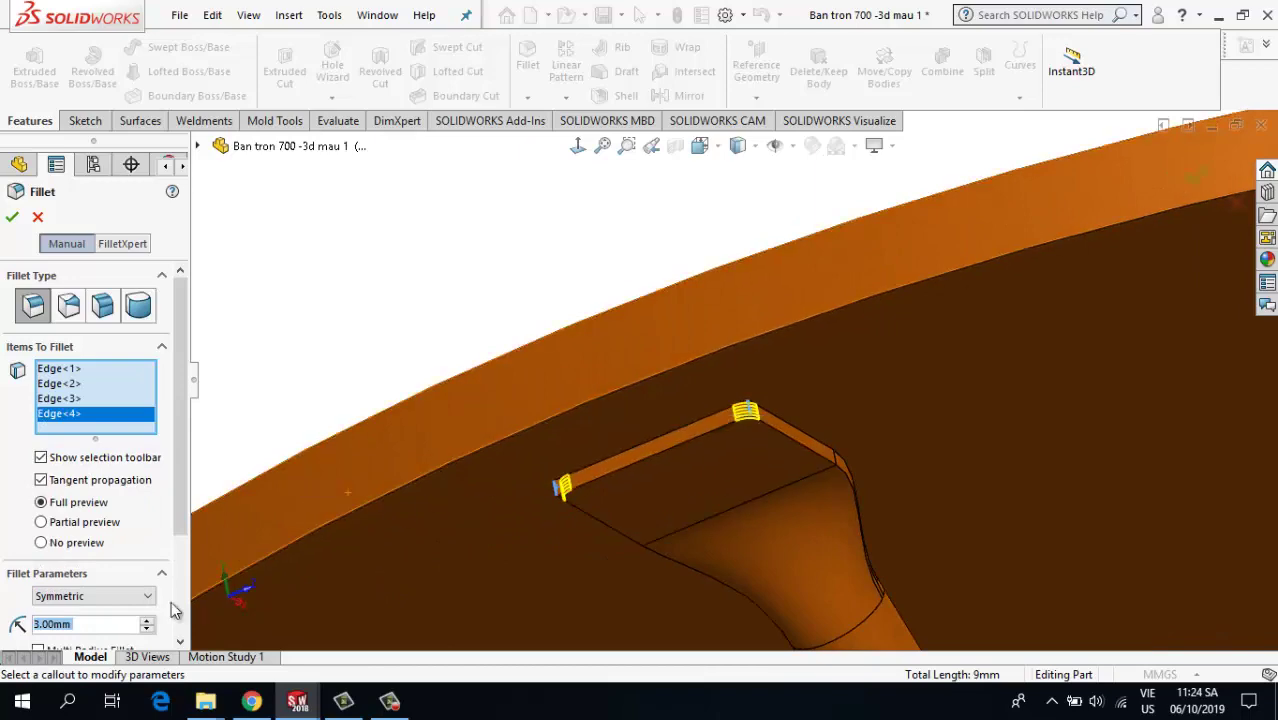
# - Try a 5 mm fillet radius on the four corner edges and check its preview at the foot plate
pyautogui.write('5')
pyautogui.press('Return')
pyautogui.scroll(6, 776, 513)
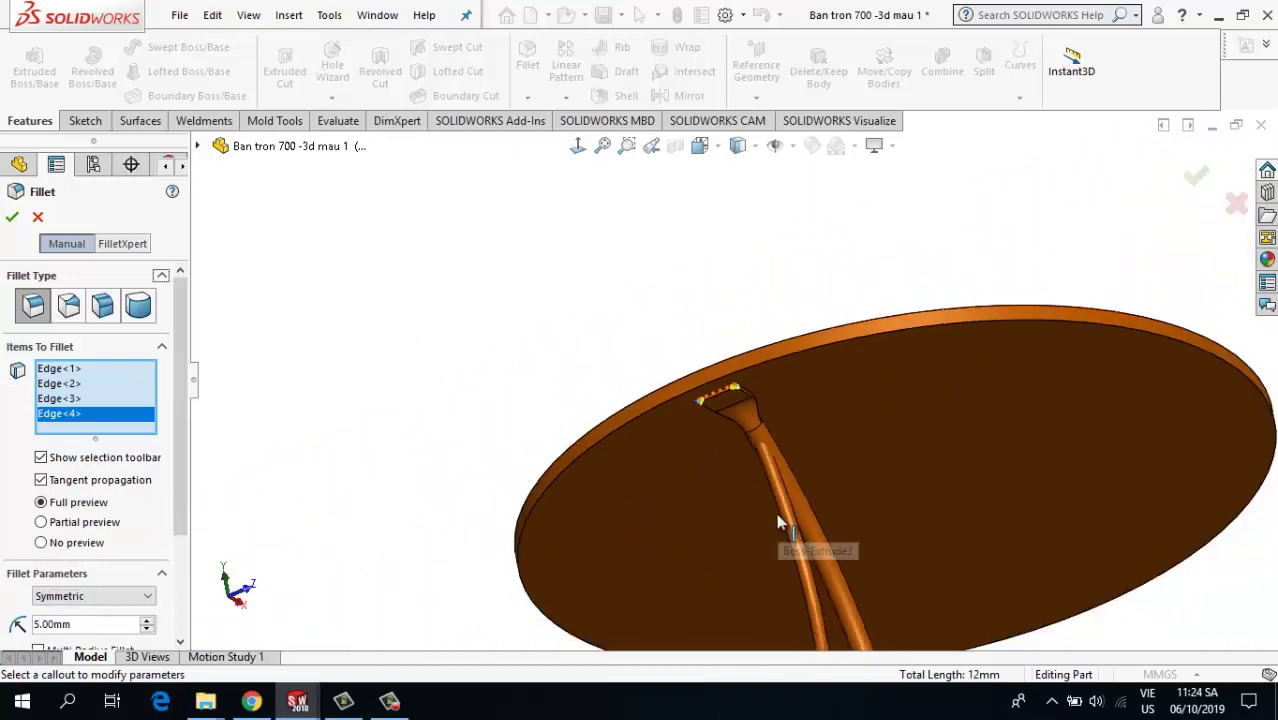
pyautogui.scroll(-5, 810, 540)
pyautogui.scroll(-5, 605, 420)
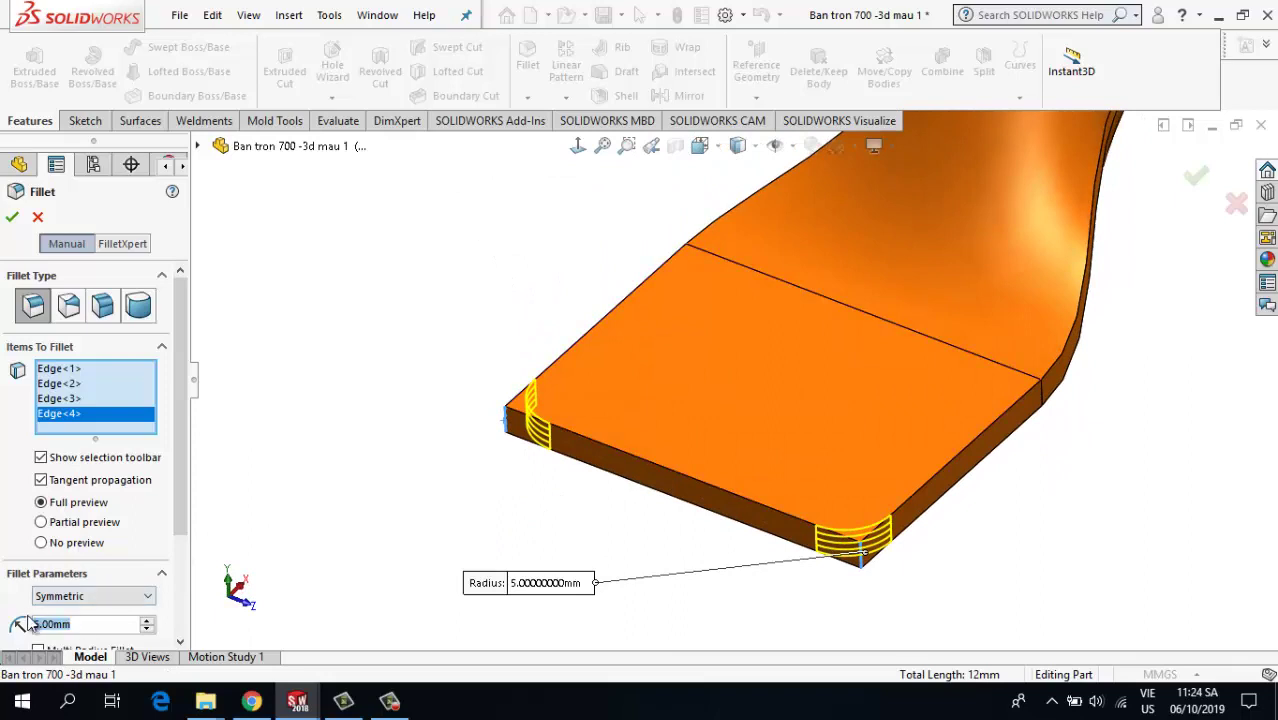
# - Set the fillet radius to 10 mm, apply it to the four corner edges and inspect both rounded plates
pyautogui.write('10')
pyautogui.press('Return')
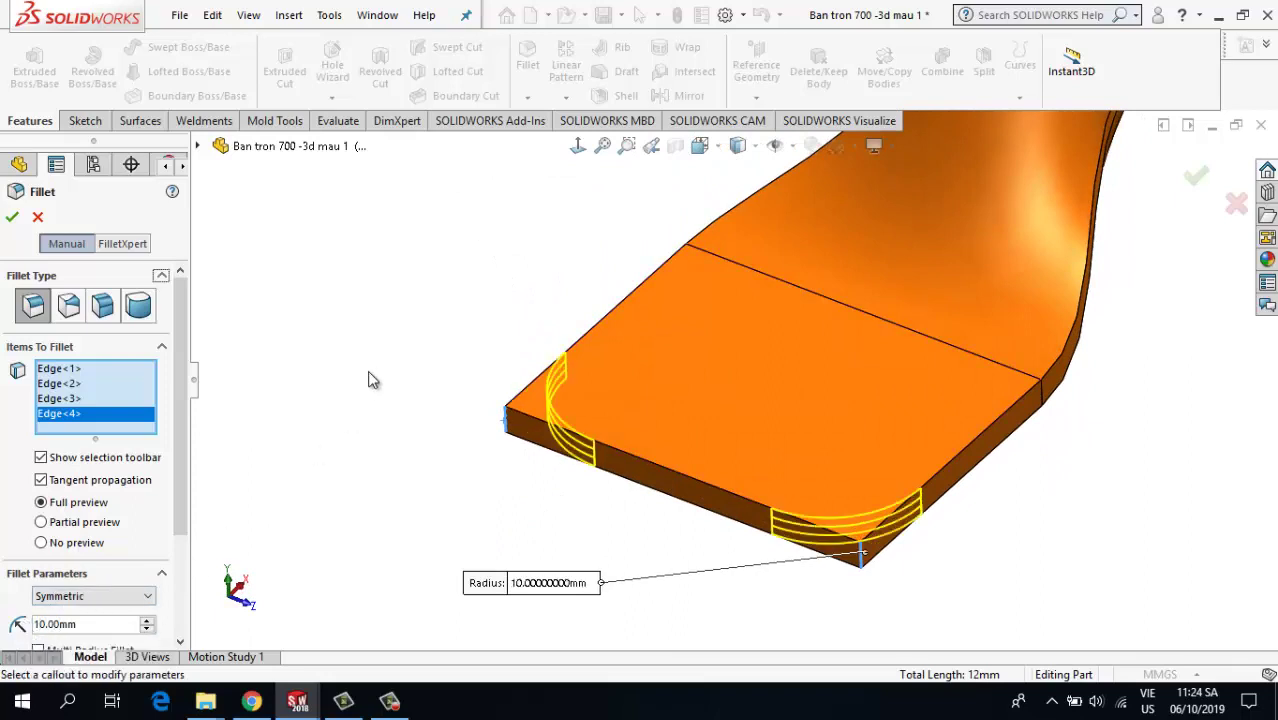
pyautogui.click(13, 219)
pyautogui.scroll(4, 750, 422)
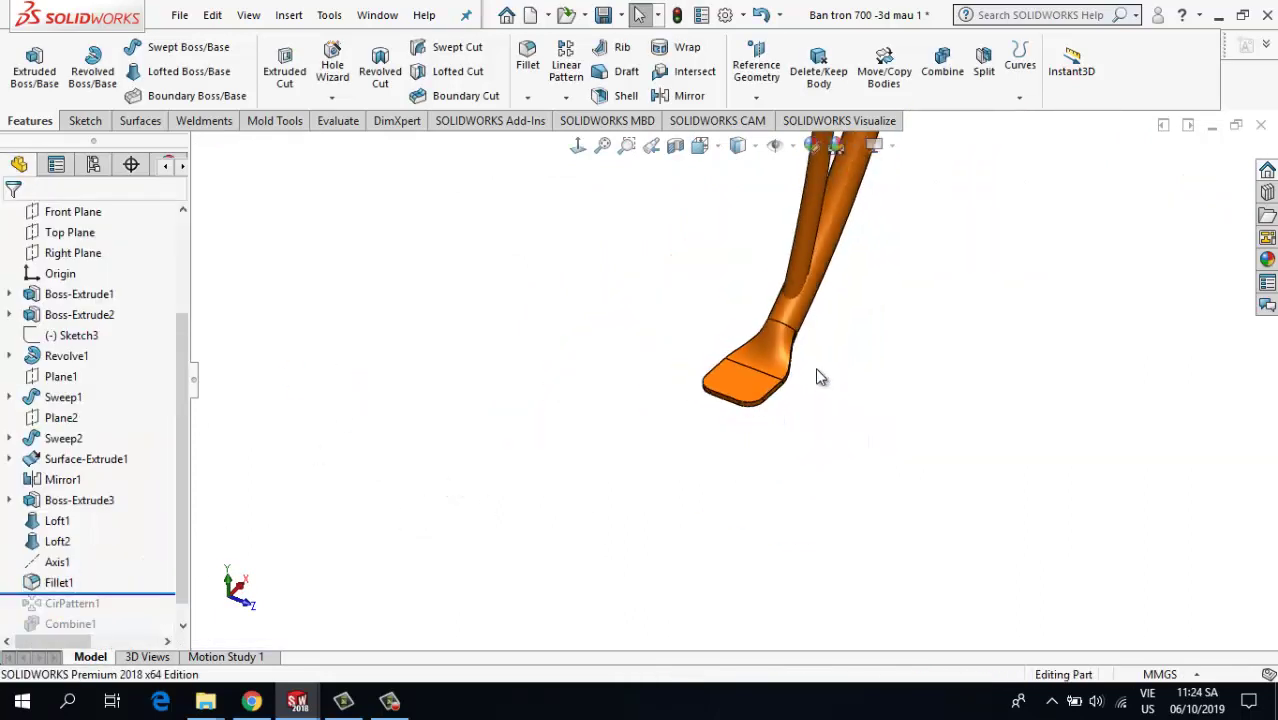
pyautogui.scroll(3, 817, 377)
pyautogui.moveTo(736, 445); pyautogui.dragTo(668, 208, button='middle')
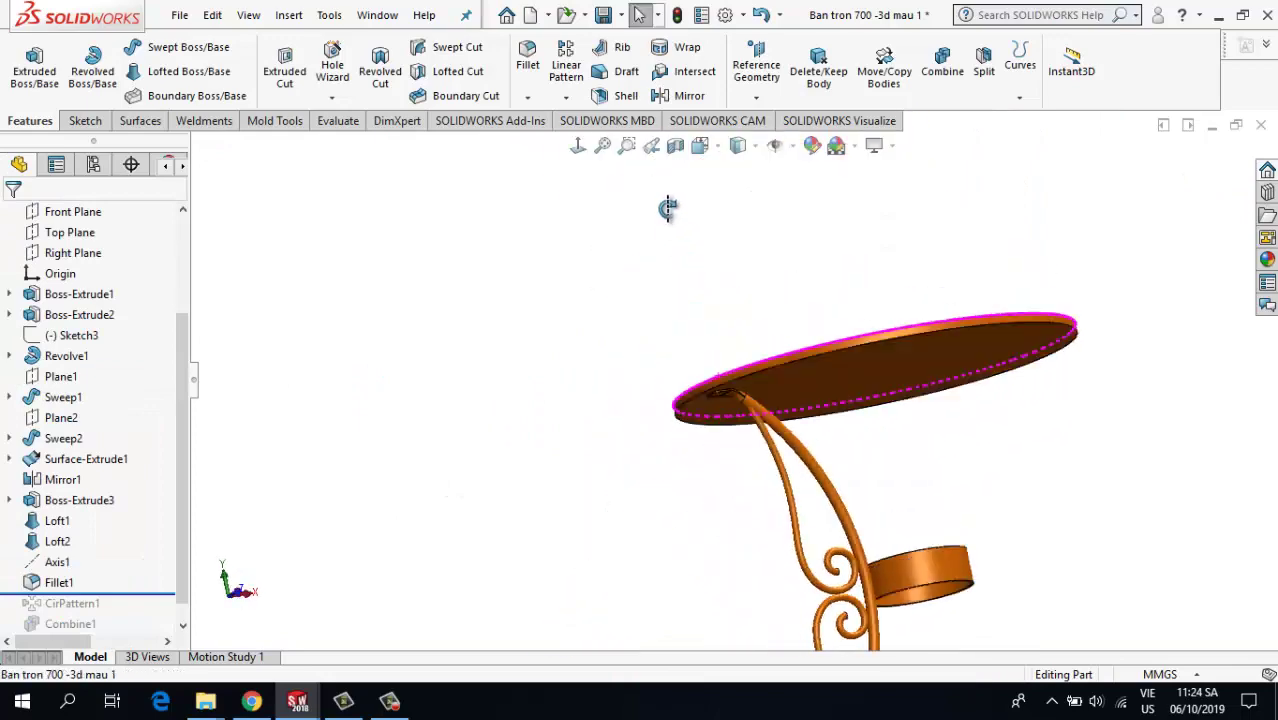
pyautogui.scroll(-8, 727, 390)
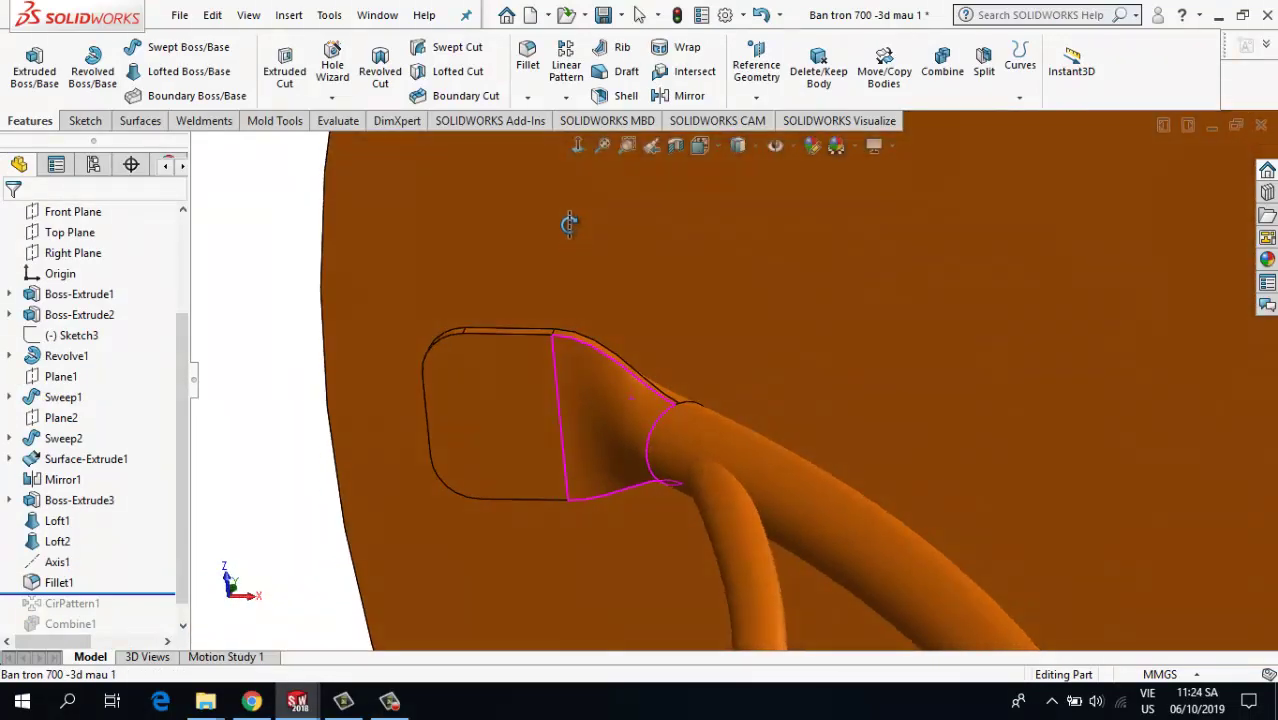
pyautogui.moveTo(570, 220); pyautogui.dragTo(697, 489, button='middle')
# - Roll the history forward to the end past Chamfer1 and inspect the rounded feet and the complete four-legged table
pyautogui.scroll(5, 921, 511)
pyautogui.moveTo(1005, 518); pyautogui.dragTo(728, 505, button='middle')
pyautogui.scroll(-1, 128, 630)
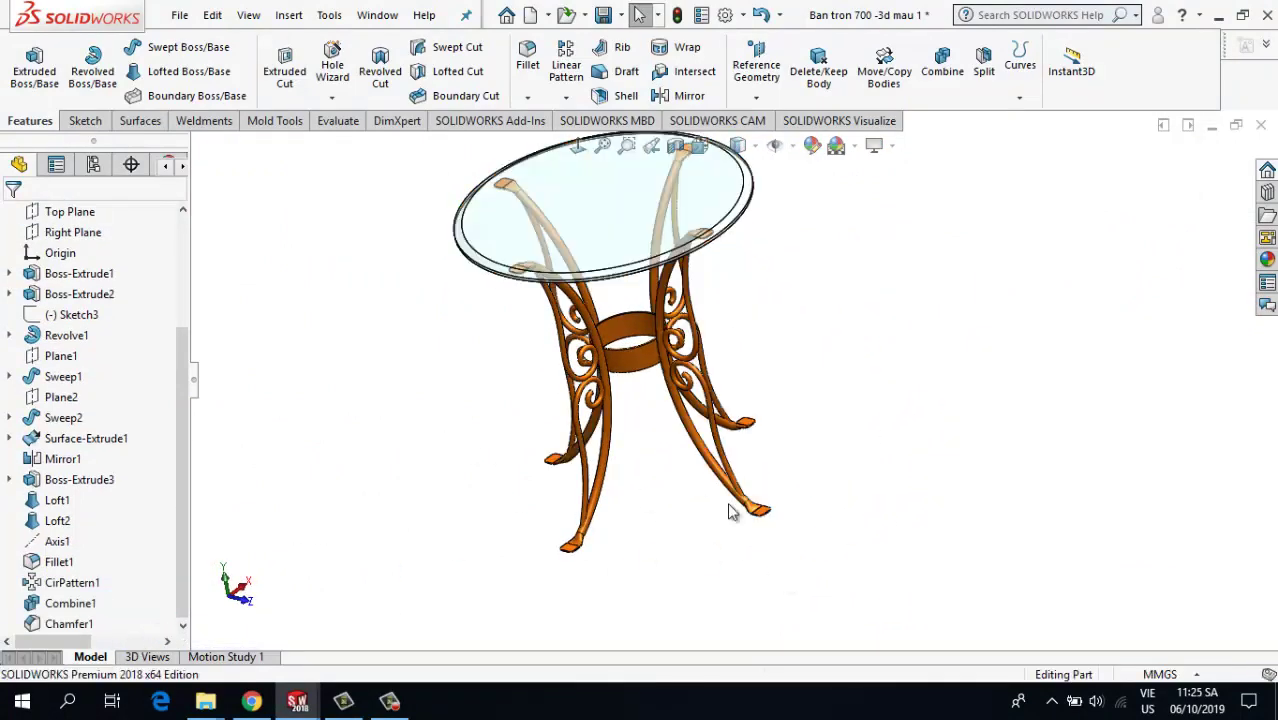
pyautogui.scroll(-6, 760, 480)
pyautogui.moveTo(756, 457); pyautogui.dragTo(784, 378, button='middle')
pyautogui.scroll(6, 700, 402)
pyautogui.scroll(-4, 634, 303)
pyautogui.scroll(4, 580, 430)
pyautogui.scroll(-5, 464, 413)
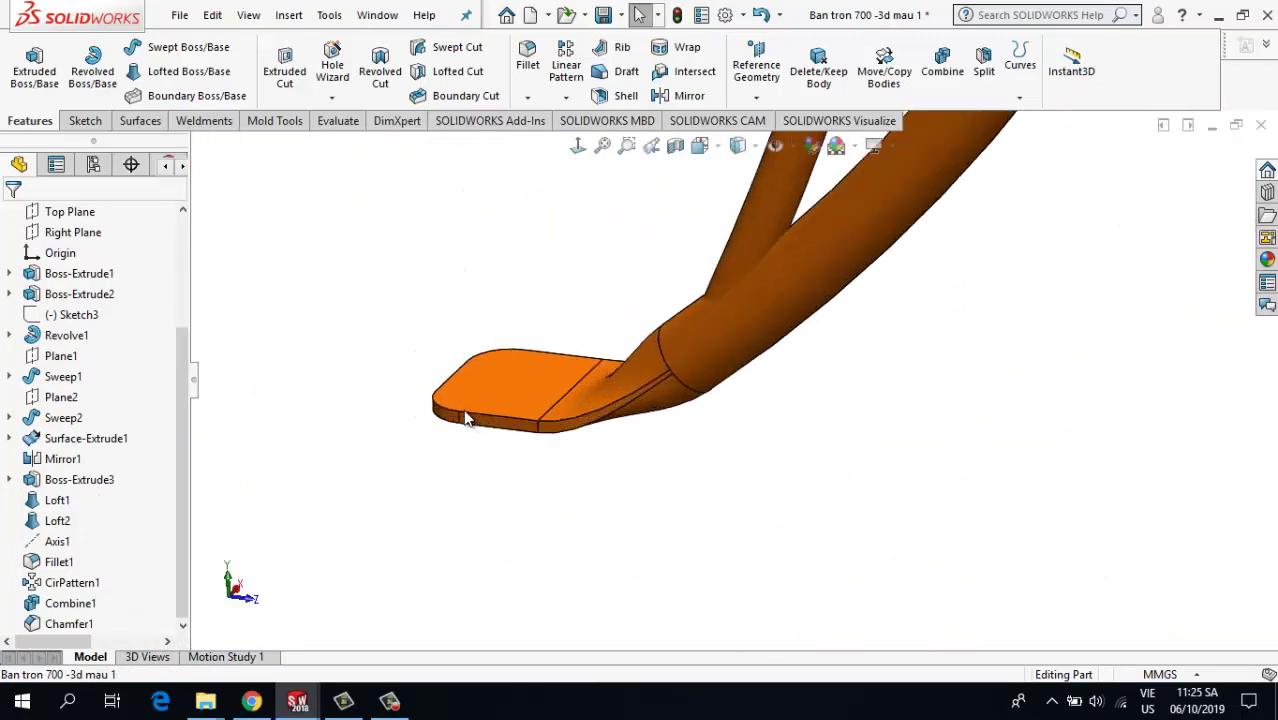
pyautogui.moveTo(464, 418); pyautogui.dragTo(590, 428, button='middle')
pyautogui.scroll(3, 551, 422)
pyautogui.scroll(2, 753, 330)
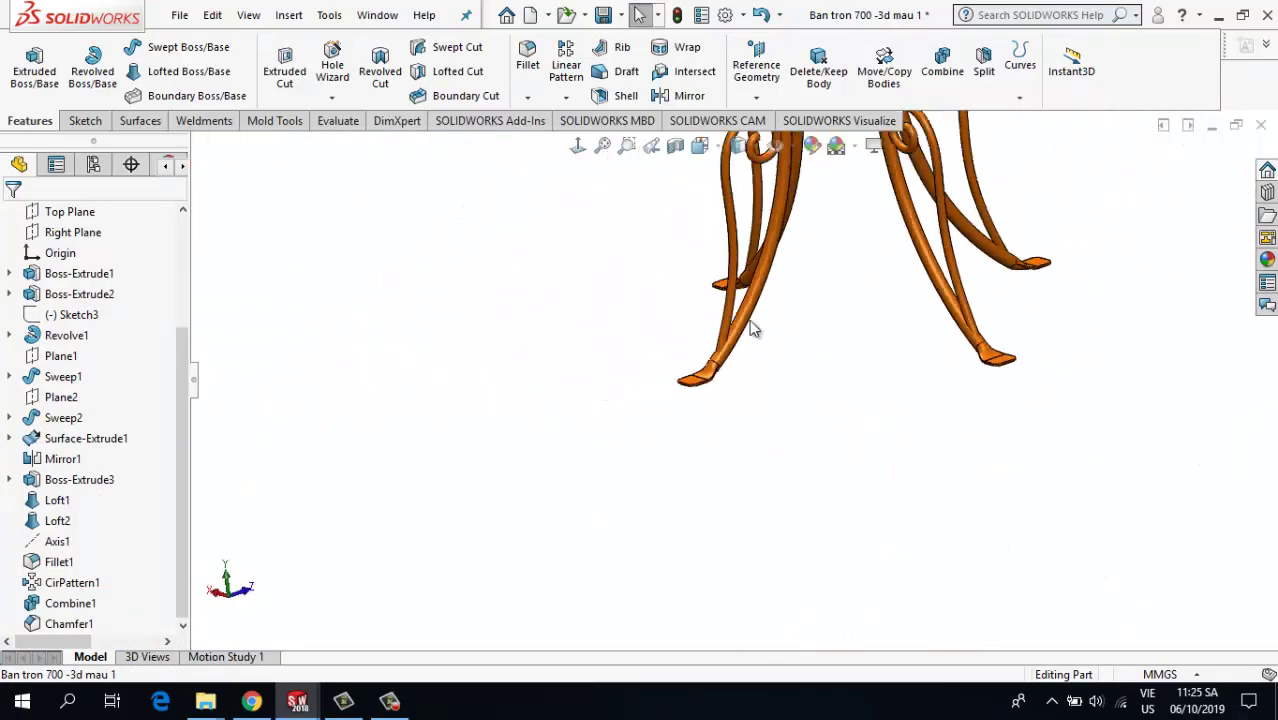
pyautogui.scroll(4, 753, 330)
pyautogui.moveTo(585, 522); pyautogui.dragTo(570, 455, button='middle')
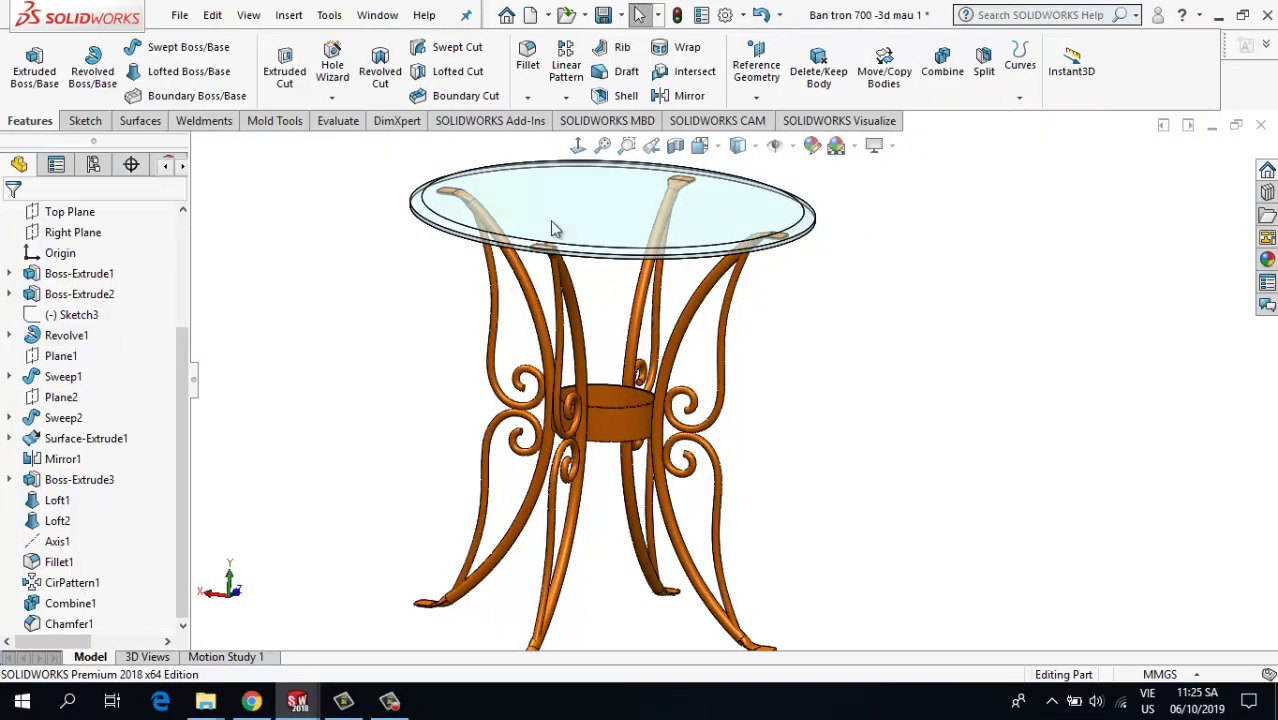
# - Save the table part and review the whole table from the front and from raised angles
pyautogui.click(677, 15)
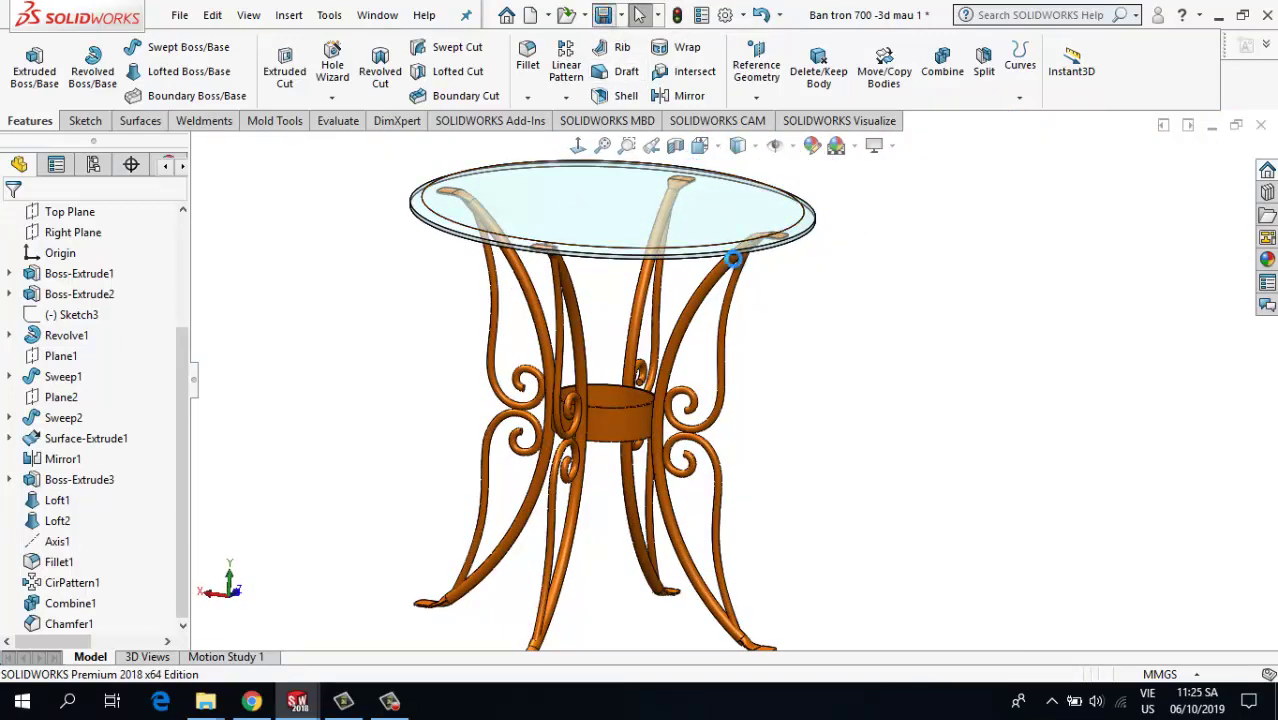
pyautogui.moveTo(730, 215); pyautogui.dragTo(815, 405, button='middle')
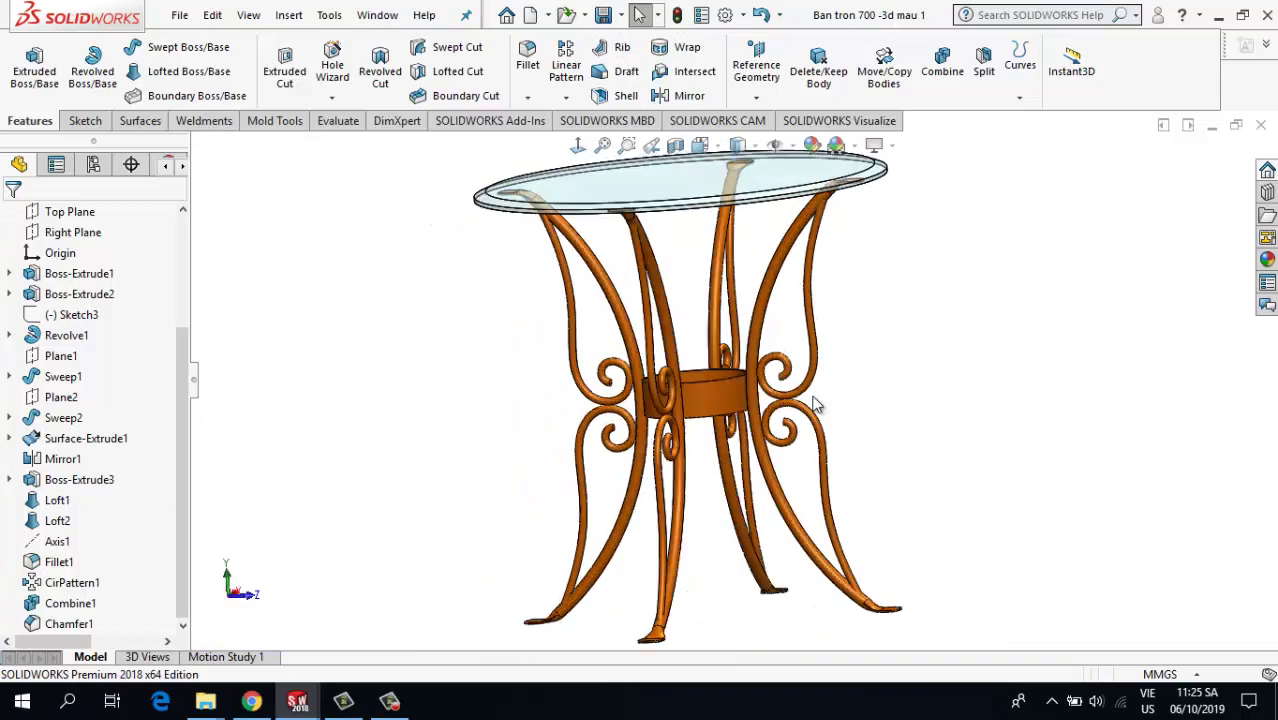
pyautogui.hotkey('ctrl', '1')
pyautogui.press('Left')
pyautogui.press('Left')
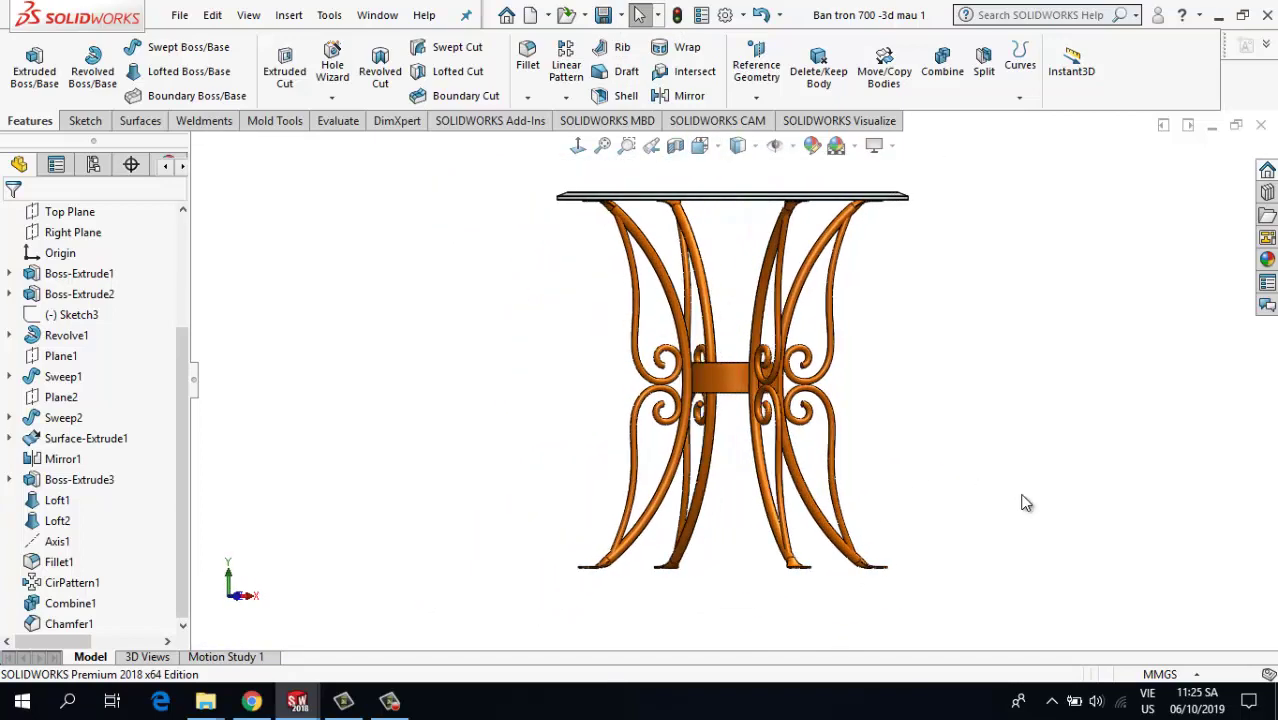
pyautogui.press('Down')
pyautogui.press('Down')
pyautogui.press('Down')
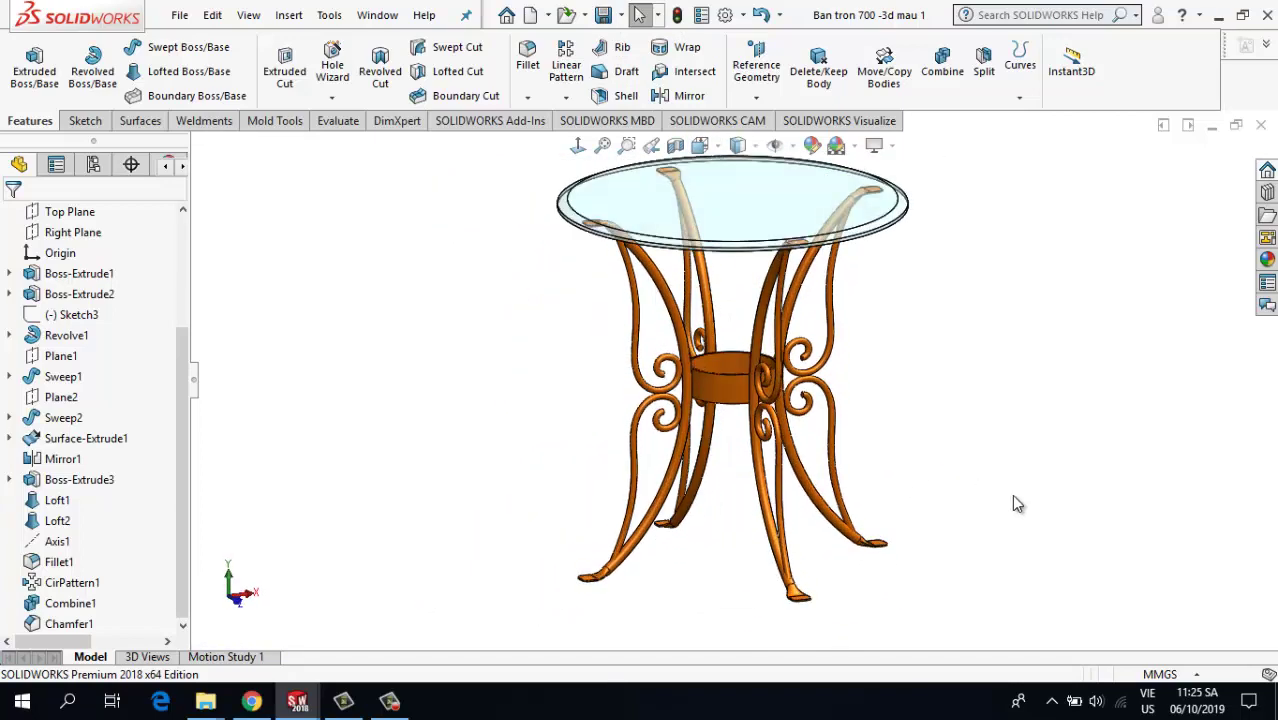
pyautogui.press('Down')
pyautogui.scroll(-1, 935, 272)
pyautogui.scroll(2, 896, 354)
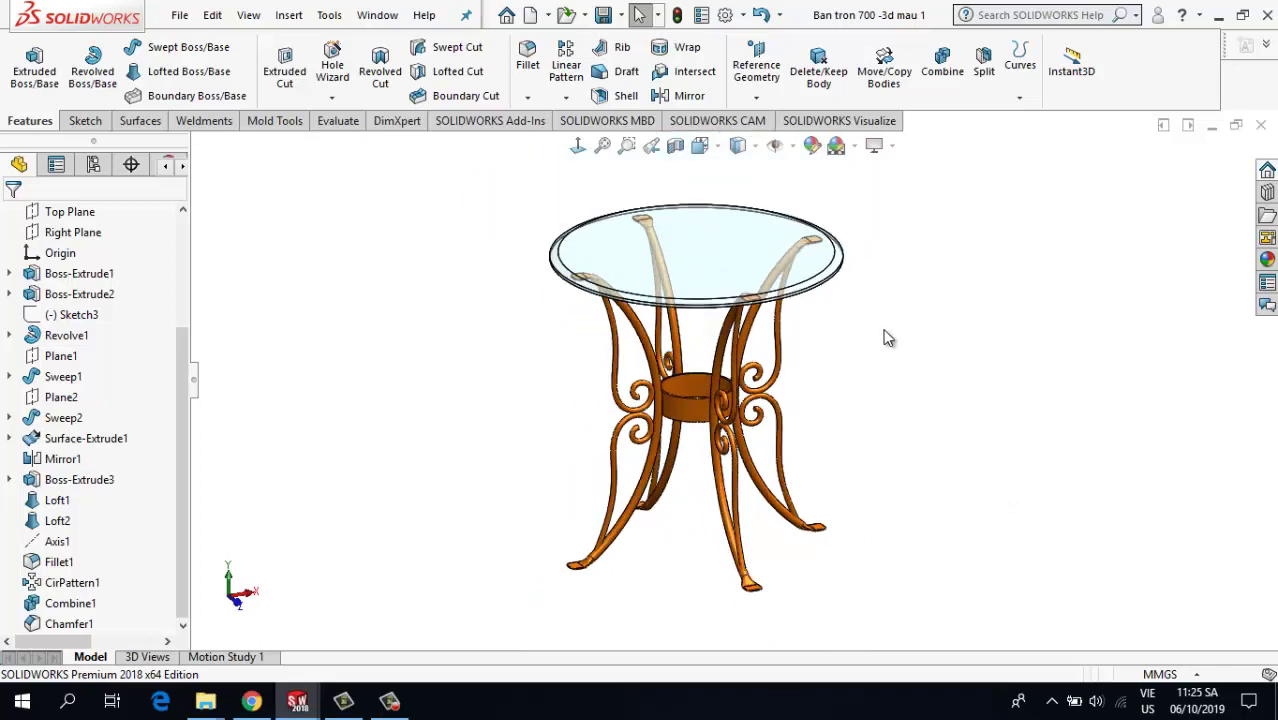
# - Open the colour appearance of the whole table part for editing
pyautogui.moveTo(184, 371); pyautogui.dragTo(182, 256)
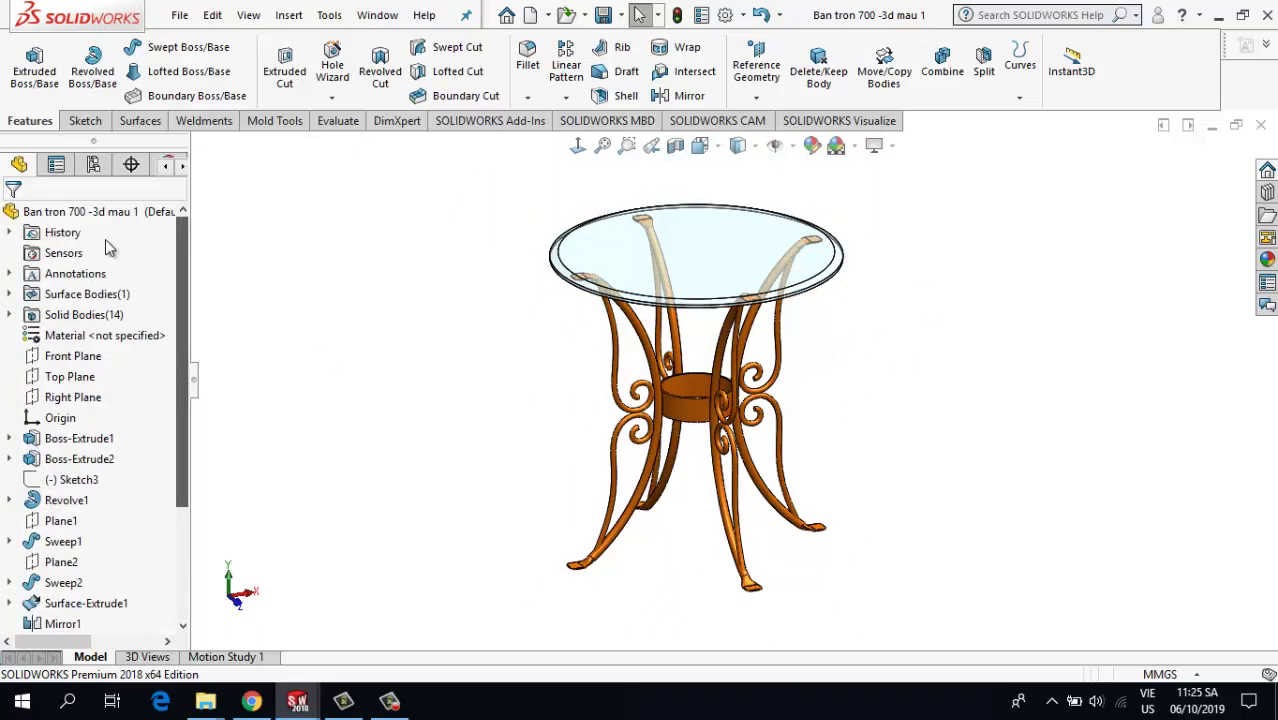
pyautogui.click(94, 215)
pyautogui.rightClick(94, 215)
pyautogui.click(139, 187)
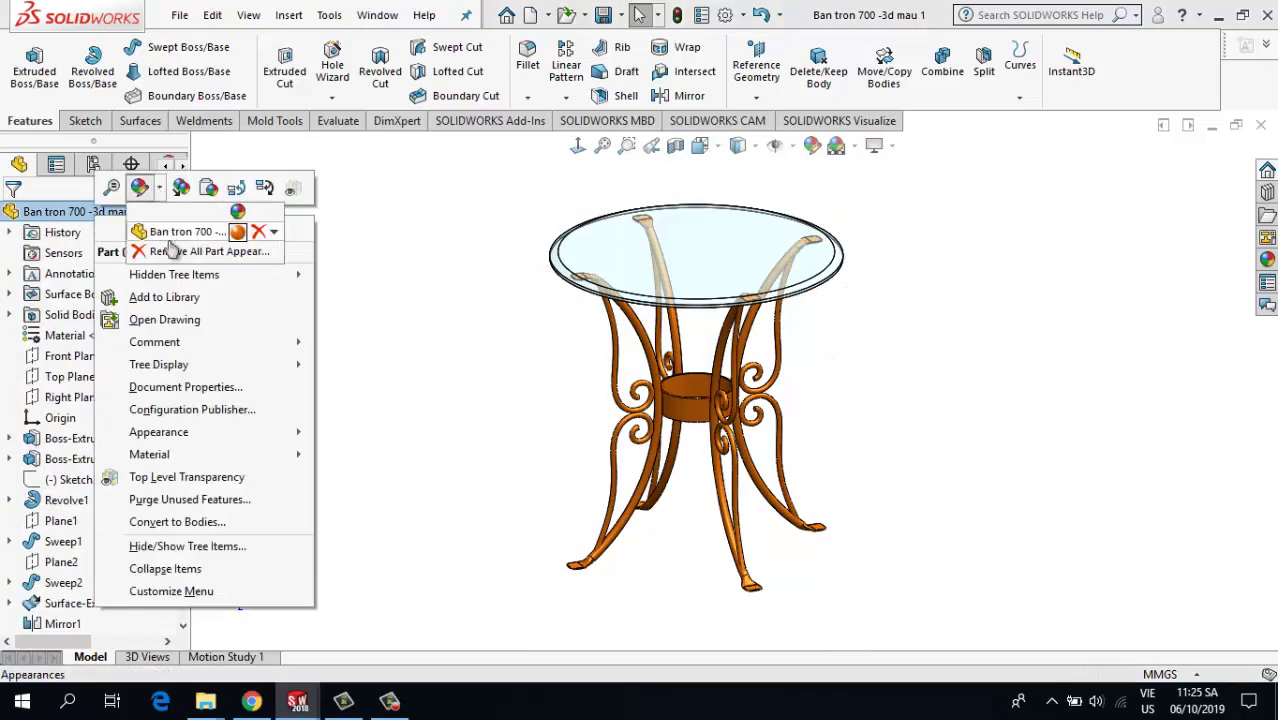
pyautogui.click(205, 233)
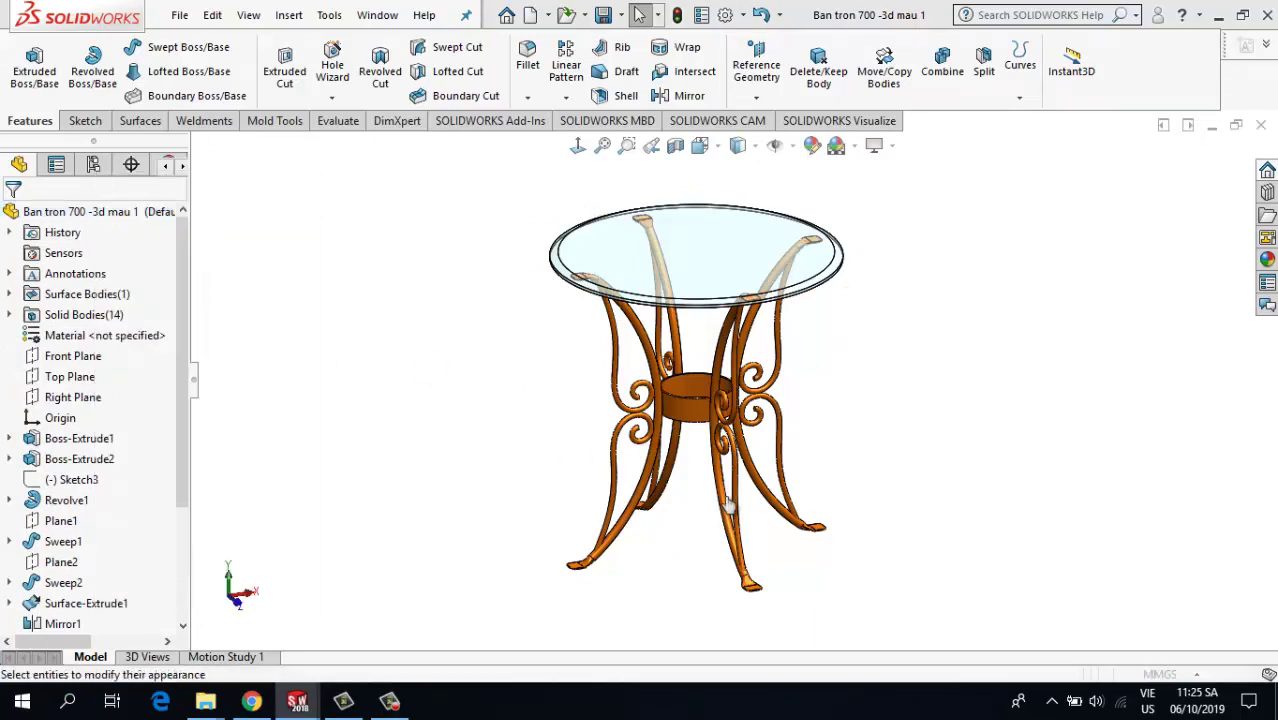
pyautogui.scroll(-3, 685, 380)
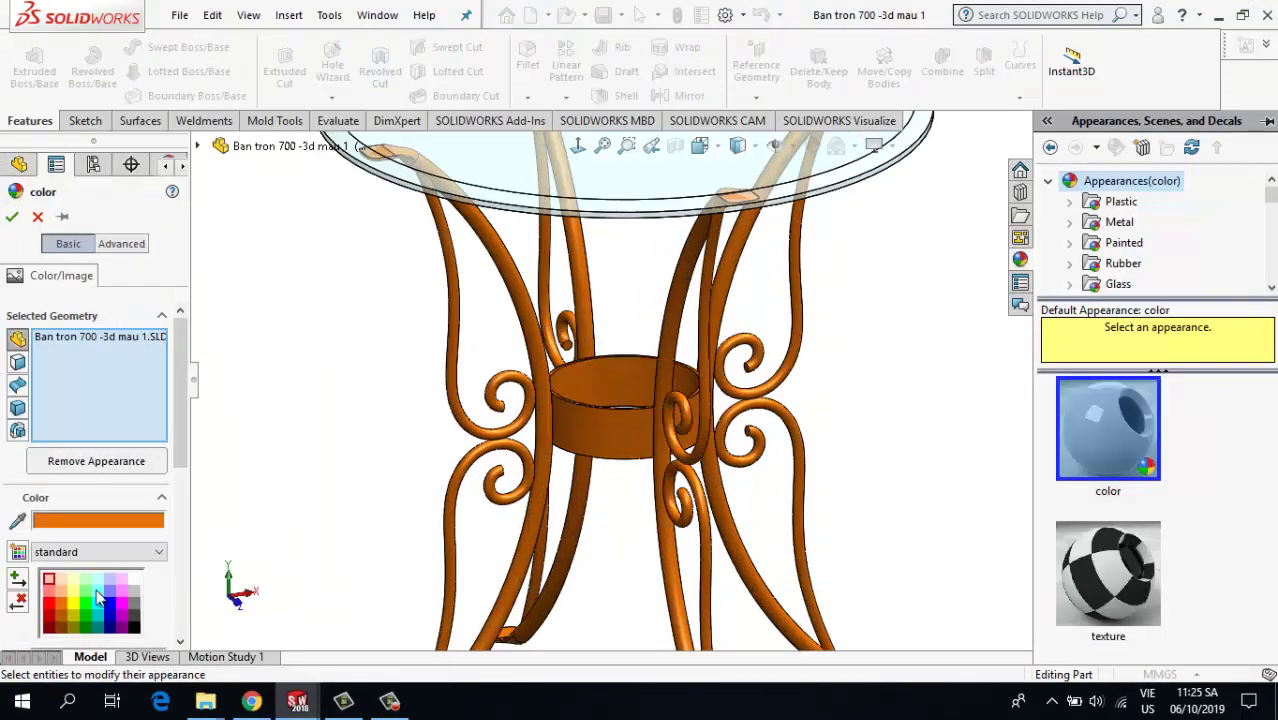
# - Try the yellow and darker yellow standard swatches as the part colour
pyautogui.click(82, 607)
pyautogui.scroll(-3, 175, 485)
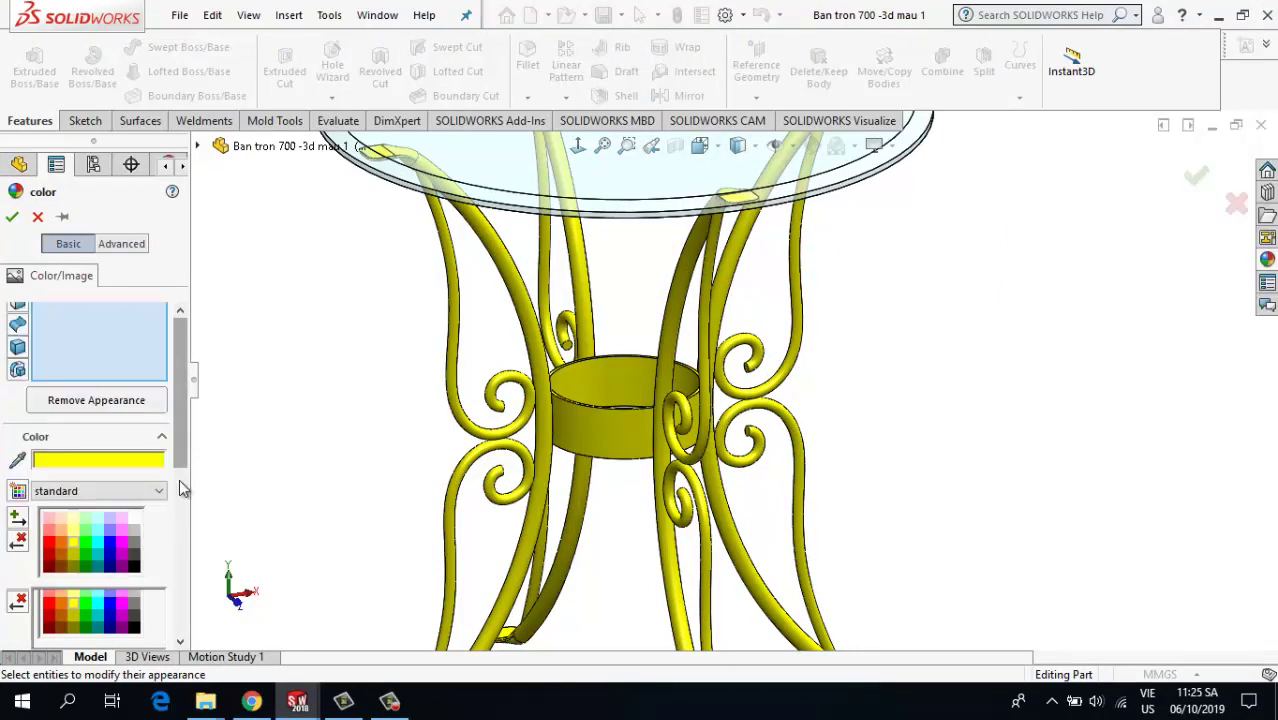
pyautogui.click(75, 488)
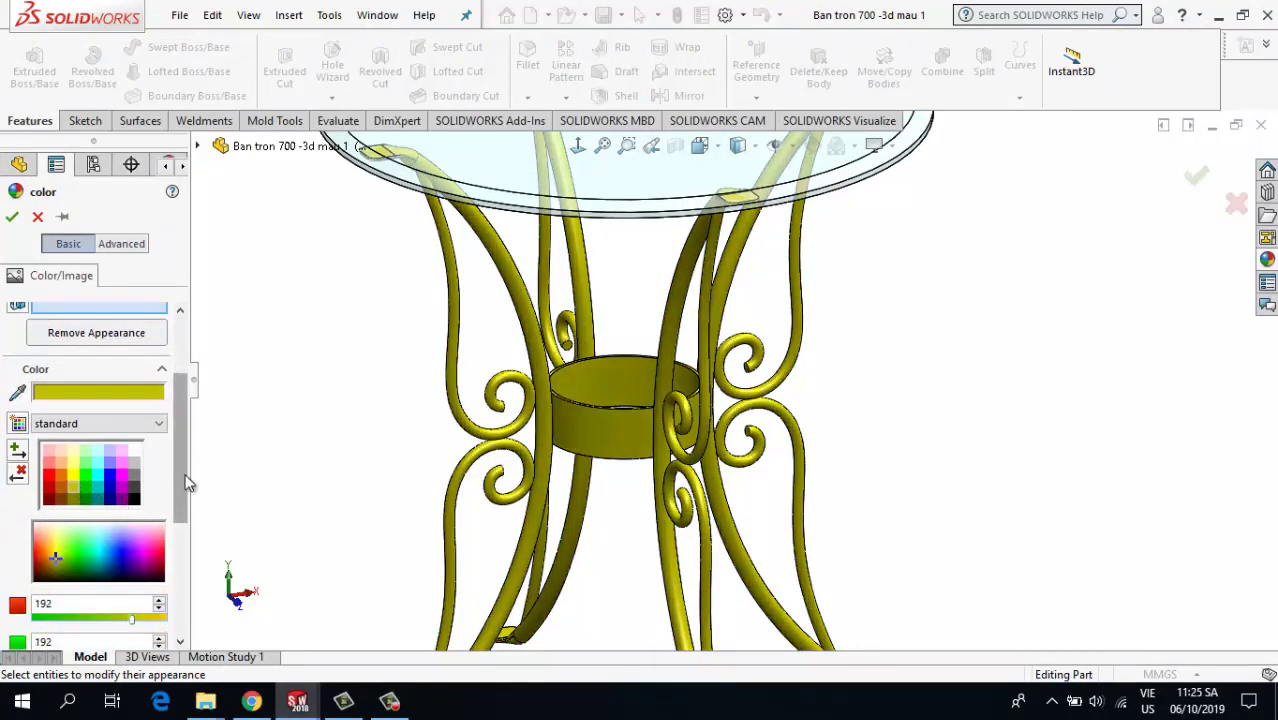
# - Try a mixed yellow with red 222 and green 205, and return to the dark yellow swatch
pyautogui.moveTo(185, 483); pyautogui.dragTo(173, 533)
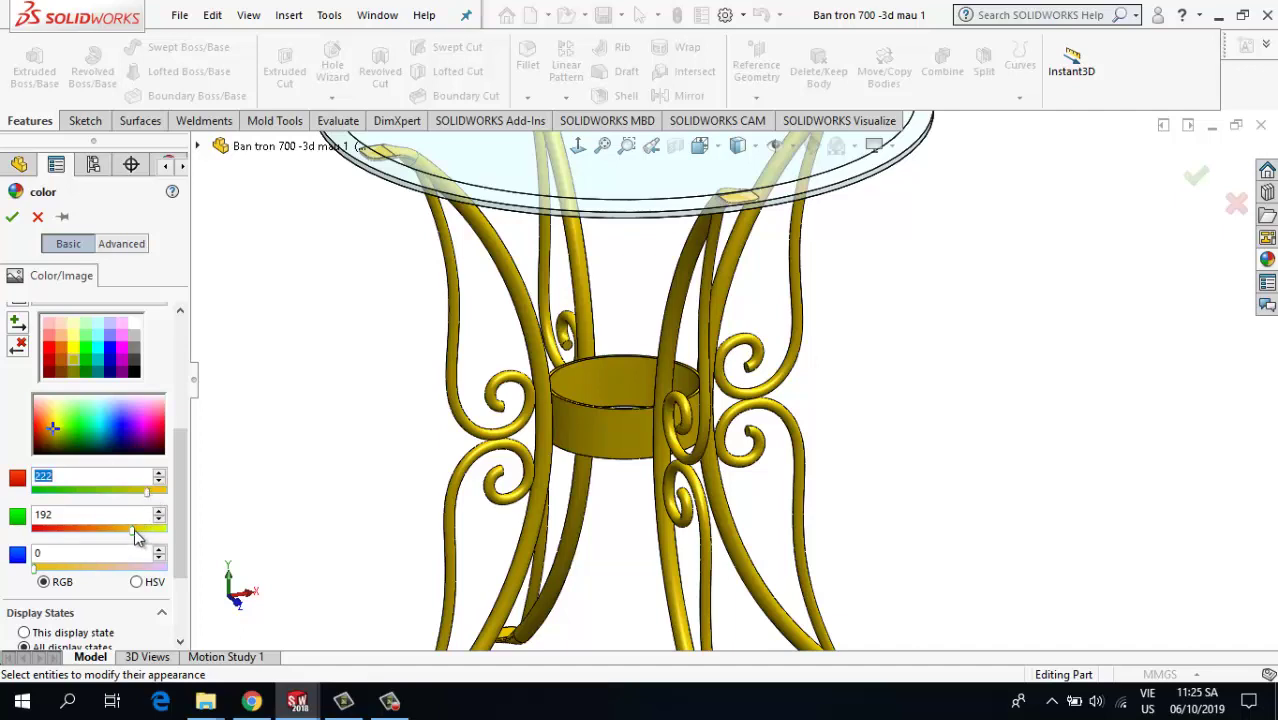
pyautogui.moveTo(134, 529)
pyautogui.mouseDown()
pyautogui.moveTo(116, 531)
pyautogui.moveTo(143, 531)
pyautogui.mouseUp()
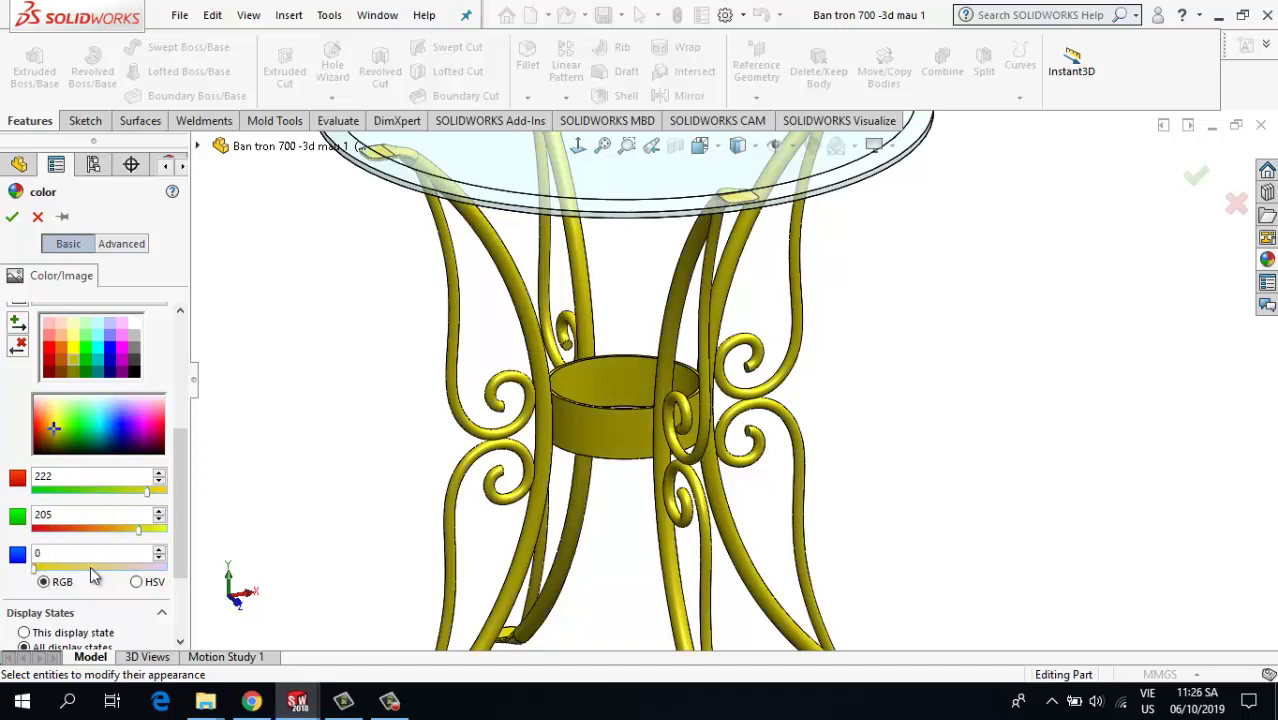
pyautogui.moveTo(133, 493); pyautogui.dragTo(141, 497)
pyautogui.click(74, 372)
pyautogui.click(72, 360)
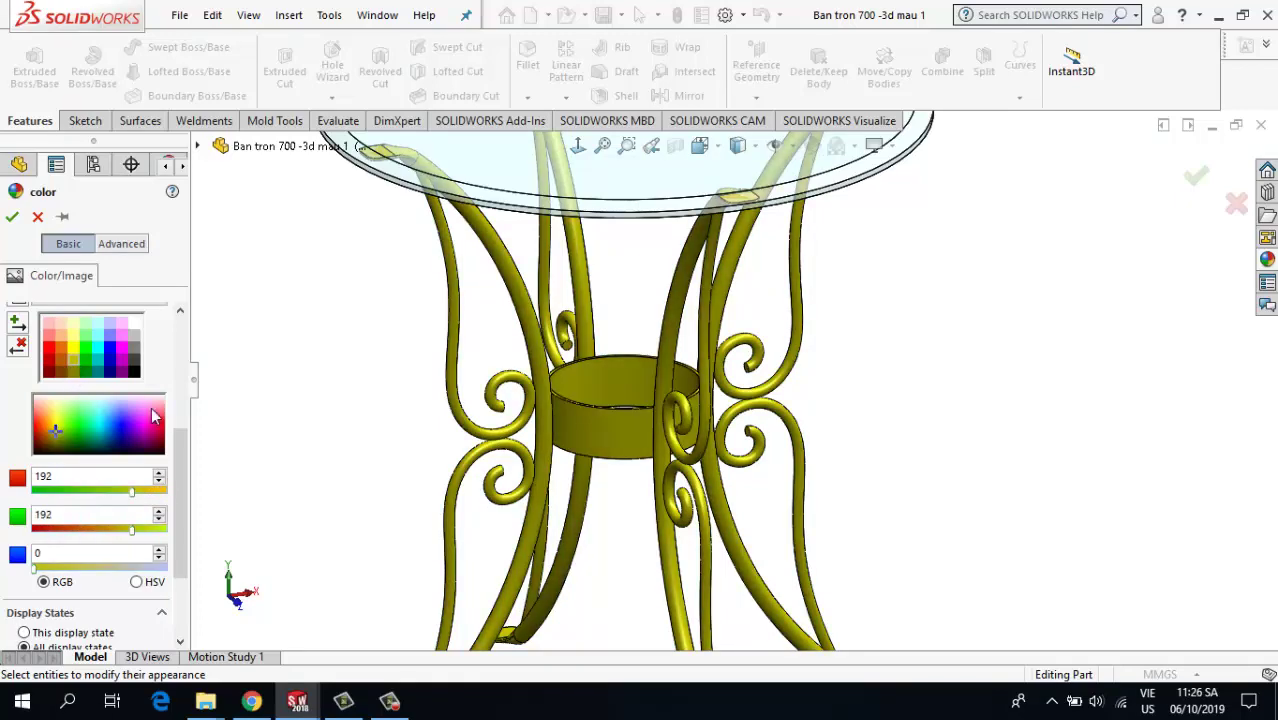
# - Try the dark grey swatch on the part and check the whole table from another angle
pyautogui.scroll(4, 843, 384)
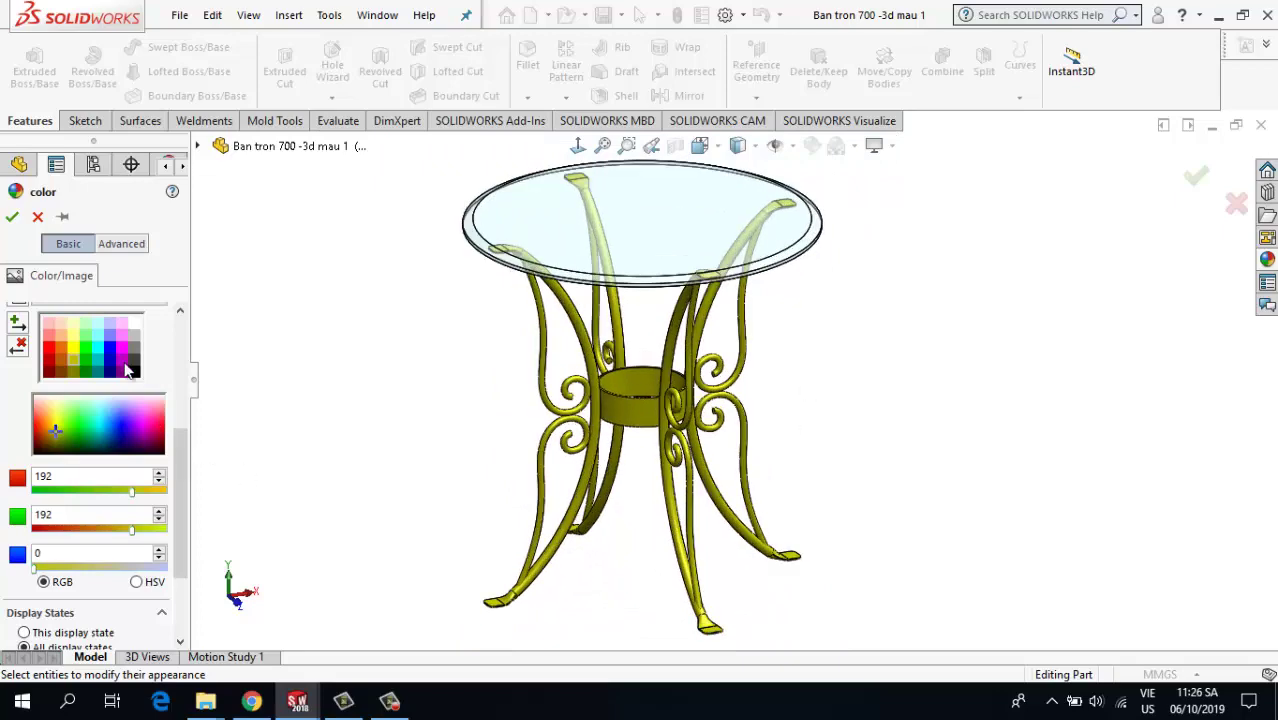
pyautogui.click(134, 352)
pyautogui.click(134, 369)
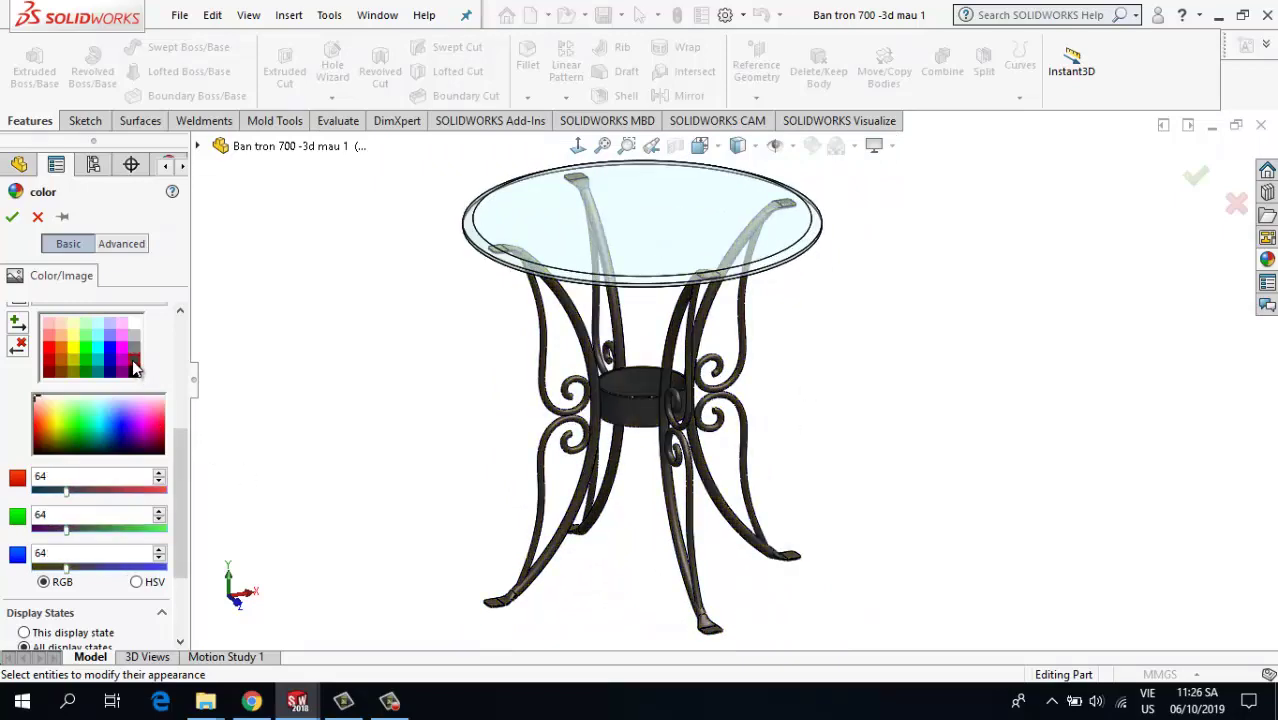
pyautogui.scroll(3, 710, 465)
pyautogui.moveTo(700, 455); pyautogui.dragTo(613, 438, button='middle')
# - Choose the olive swatch for the part, lower its green value to 114, fine-tune the red and apply the colour
pyautogui.click(73, 369)
pyautogui.scroll(-5, 670, 430)
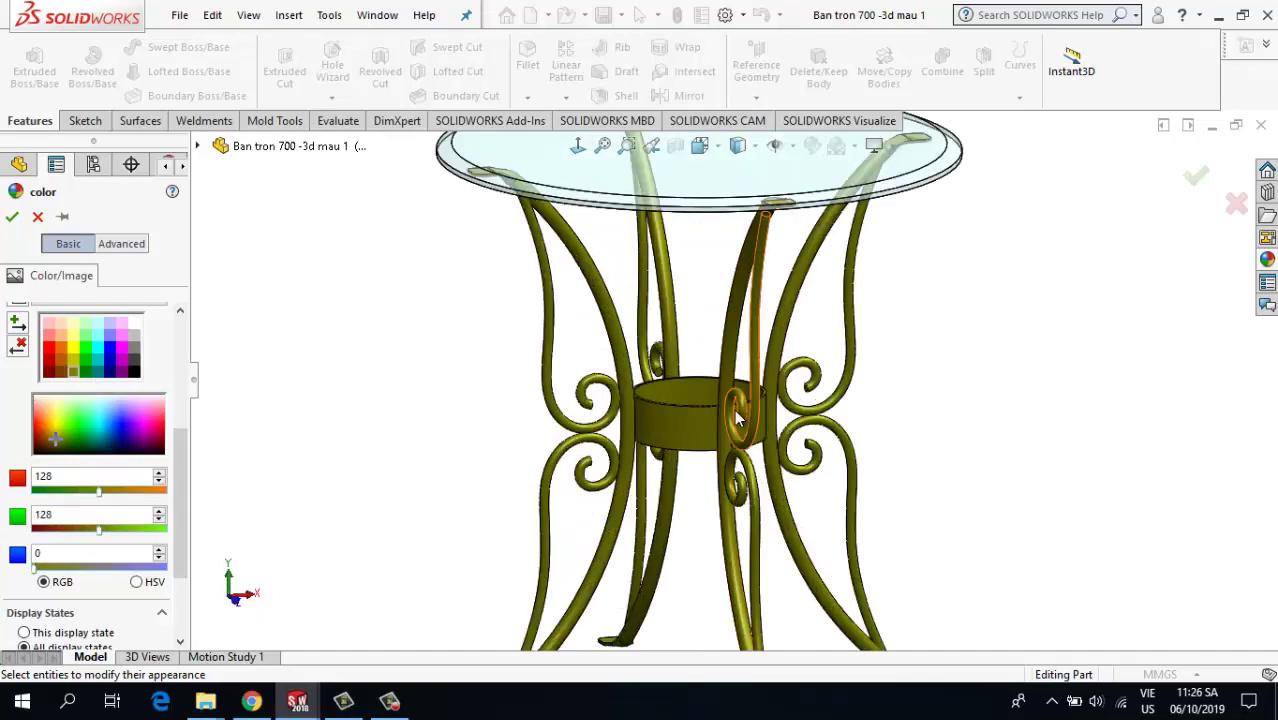
pyautogui.scroll(-1, 177, 460)
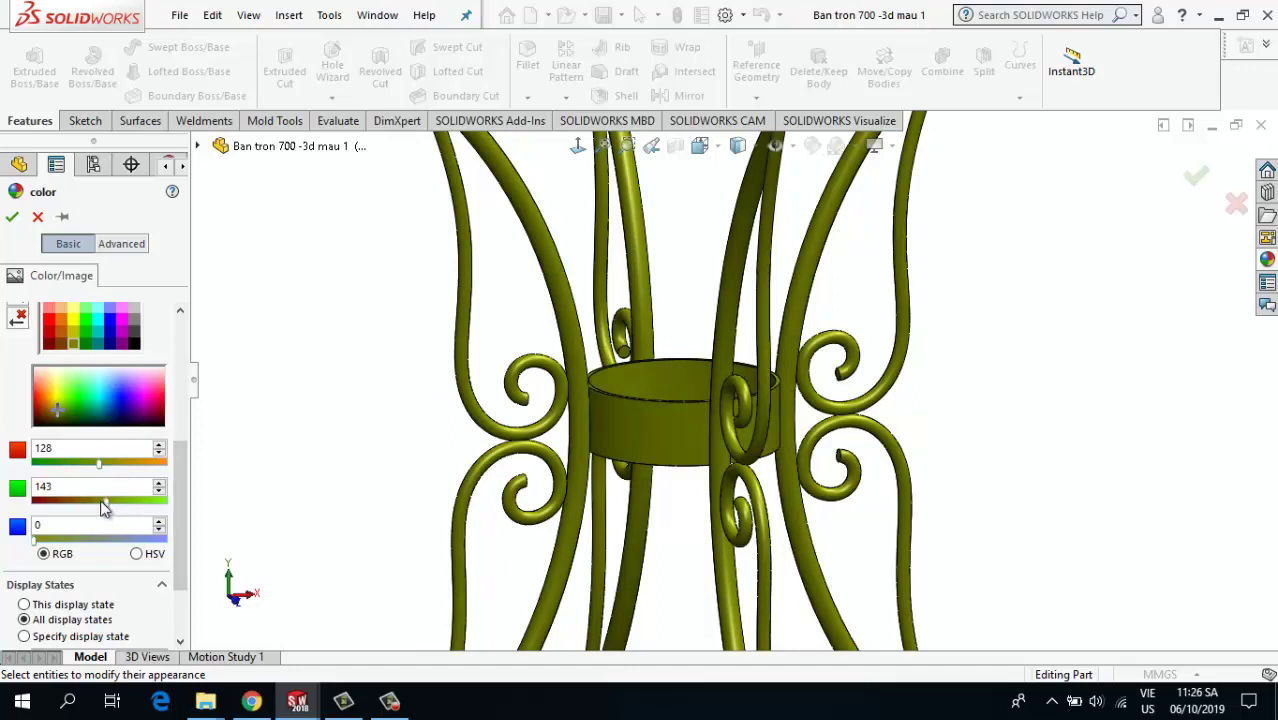
pyautogui.moveTo(101, 503); pyautogui.dragTo(93, 503)
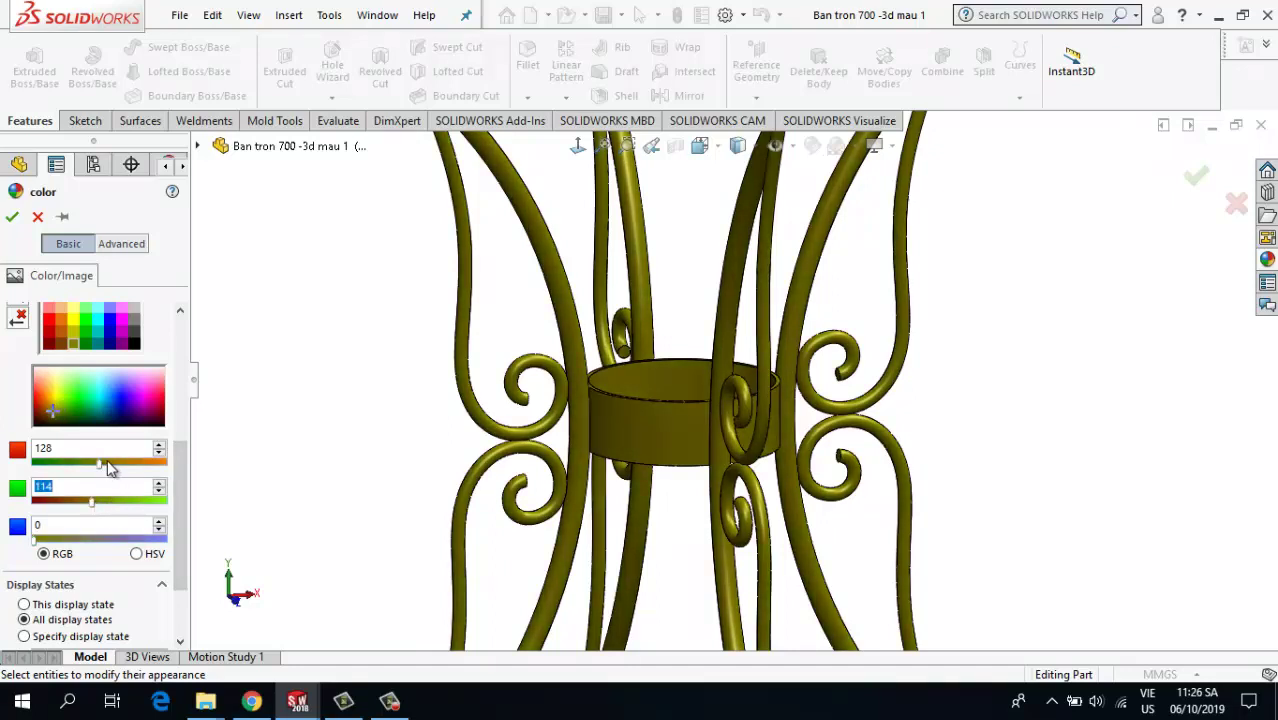
pyautogui.moveTo(102, 464); pyautogui.dragTo(102, 464)
pyautogui.click(12, 219)
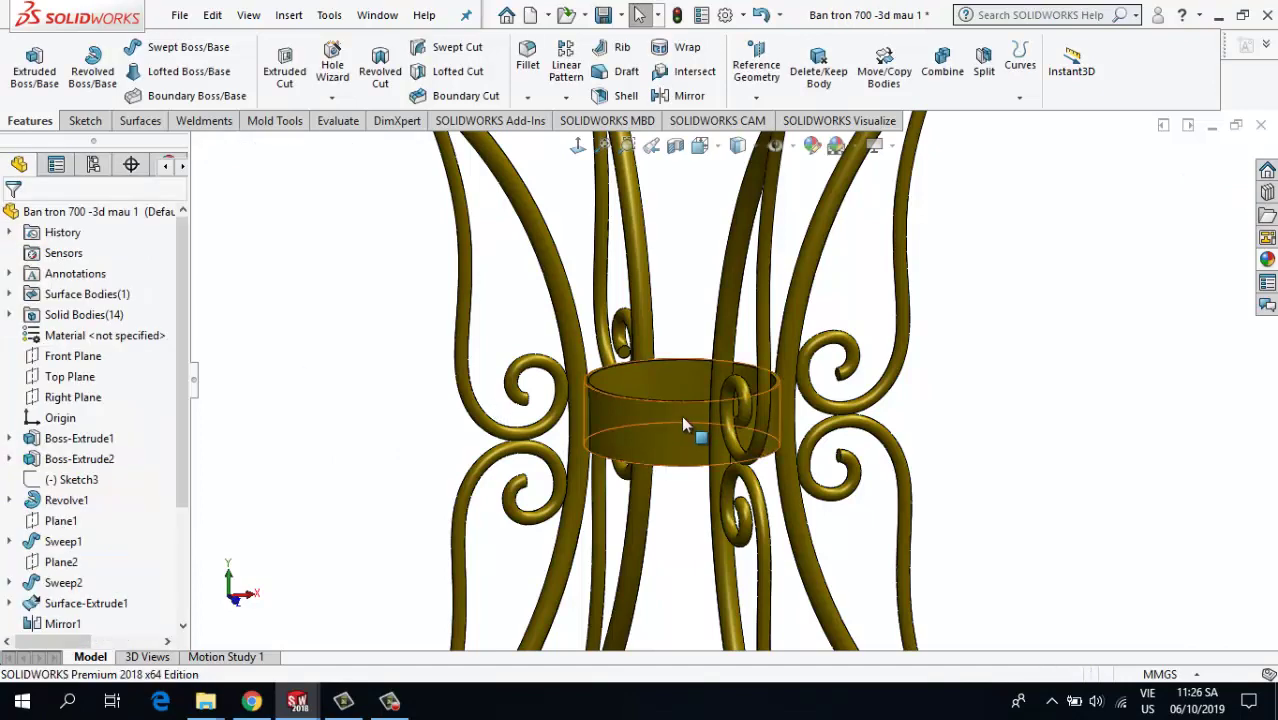
# - Save the recoloured table part and review the whole table in several standard views, including top and back
pyautogui.scroll(5, 681, 415)
pyautogui.scroll(-2, 651, 391)
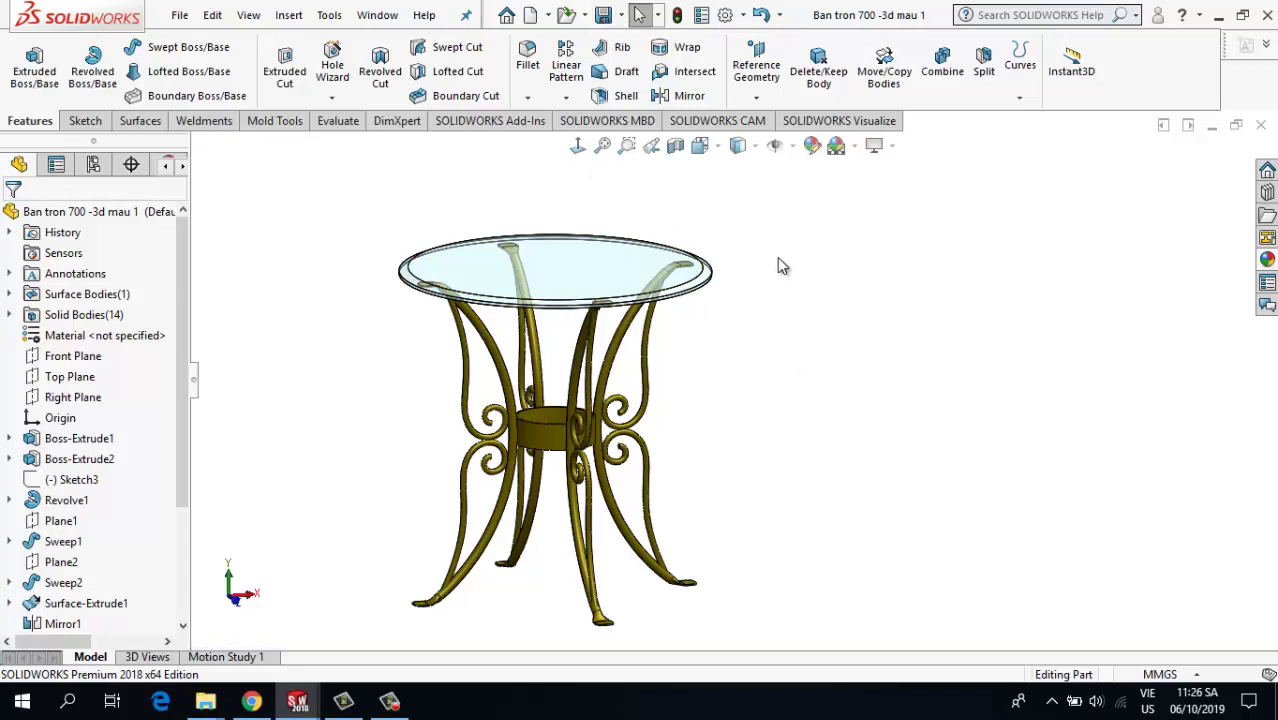
pyautogui.click(700, 146)
pyautogui.click(736, 229)
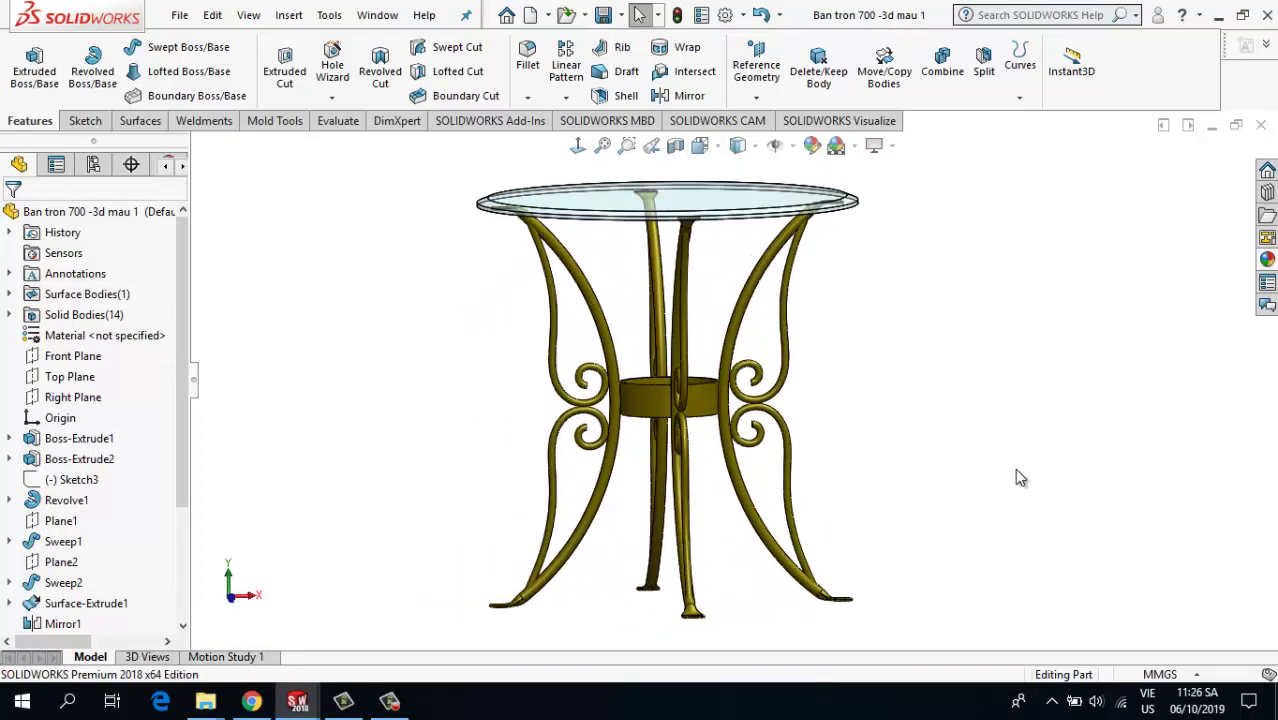
pyautogui.hotkey('ctrl', '2')
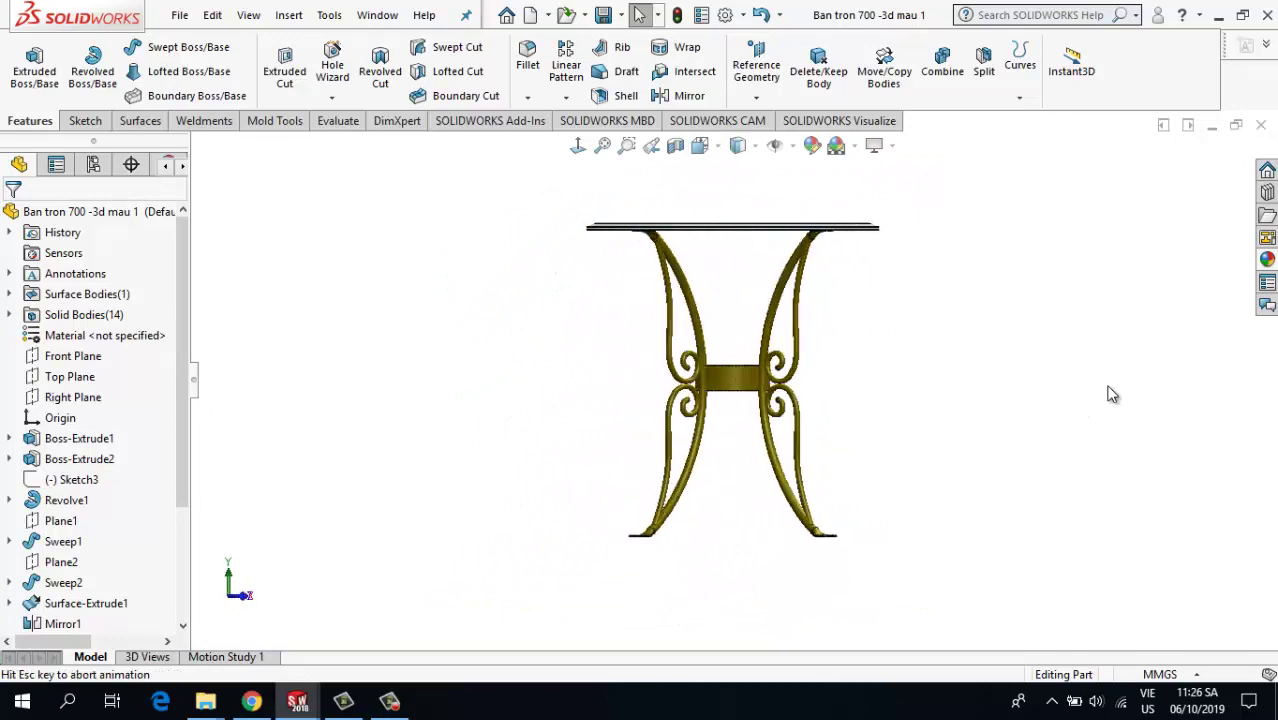
pyautogui.hotkey('ctrl', '5')
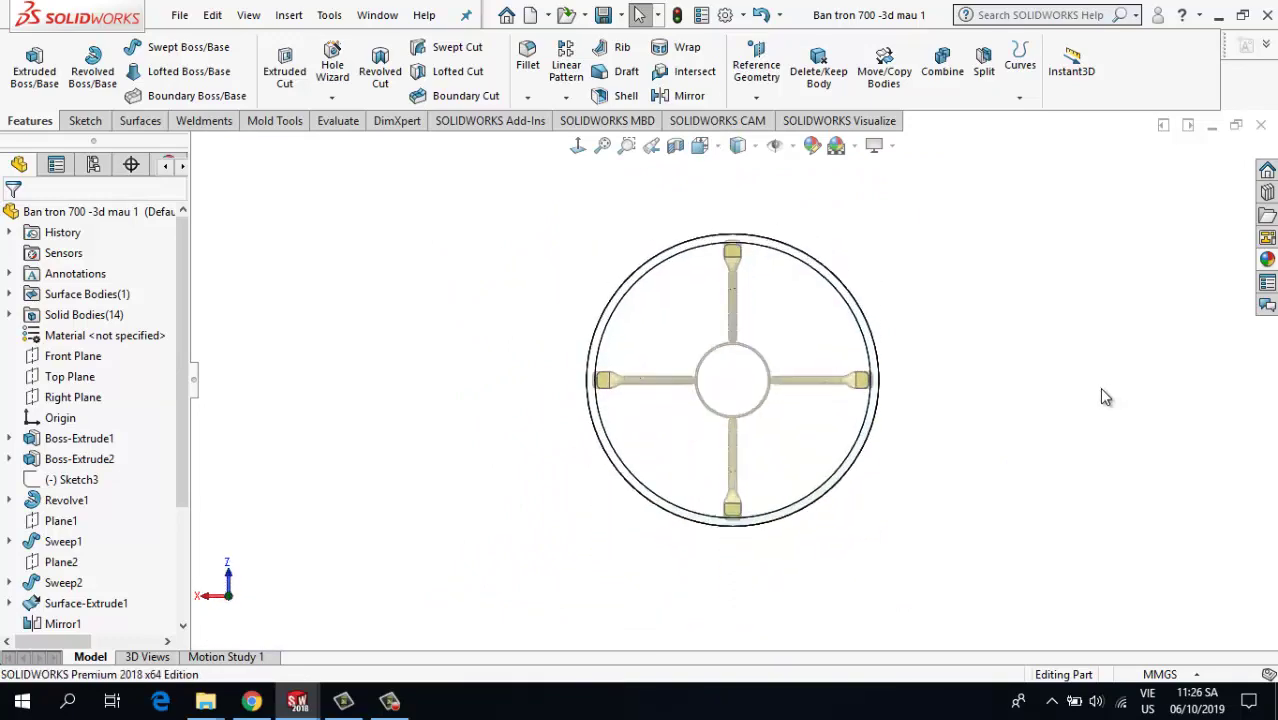
pyautogui.hotkey('ctrl', '2')
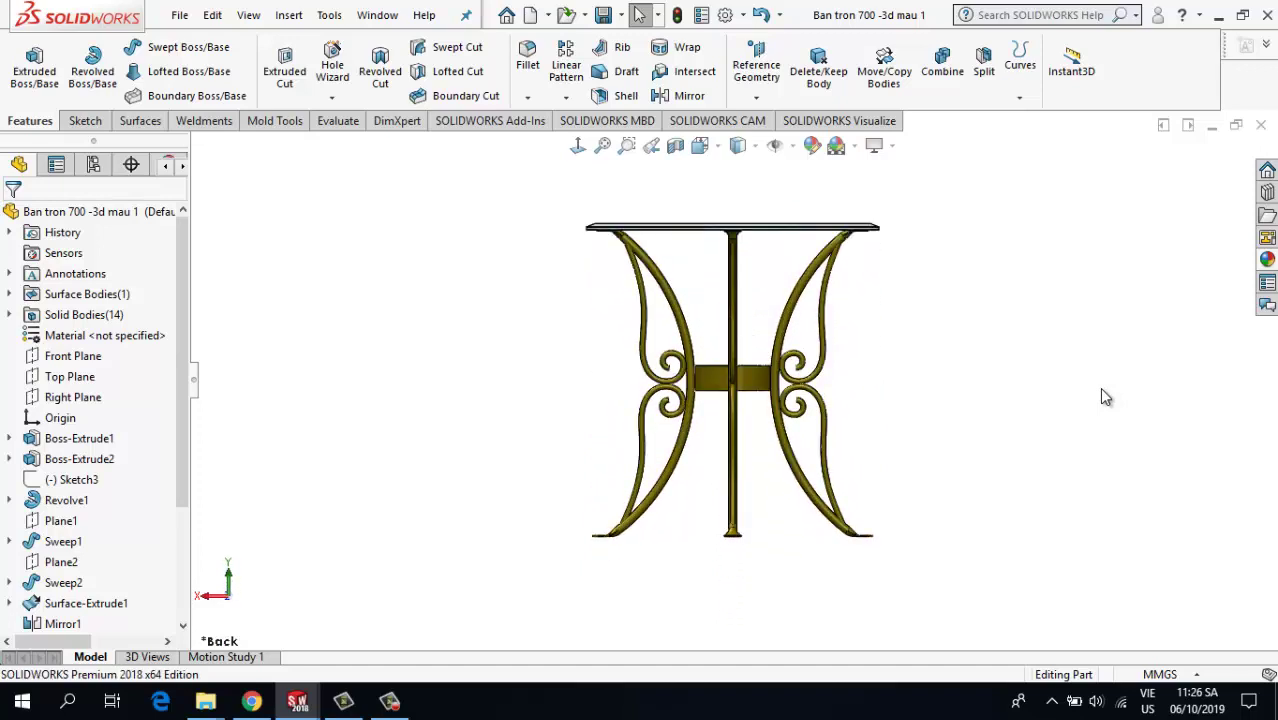
pyautogui.hotkey('ctrl', '7')
# - Turn the table from the back view to a raised angle showing the tabletop and all four legs, and save the part
pyautogui.hotkey('ctrl', '2')
pyautogui.press('Right')
pyautogui.press('Right')
pyautogui.press('Right')
pyautogui.press('Down')
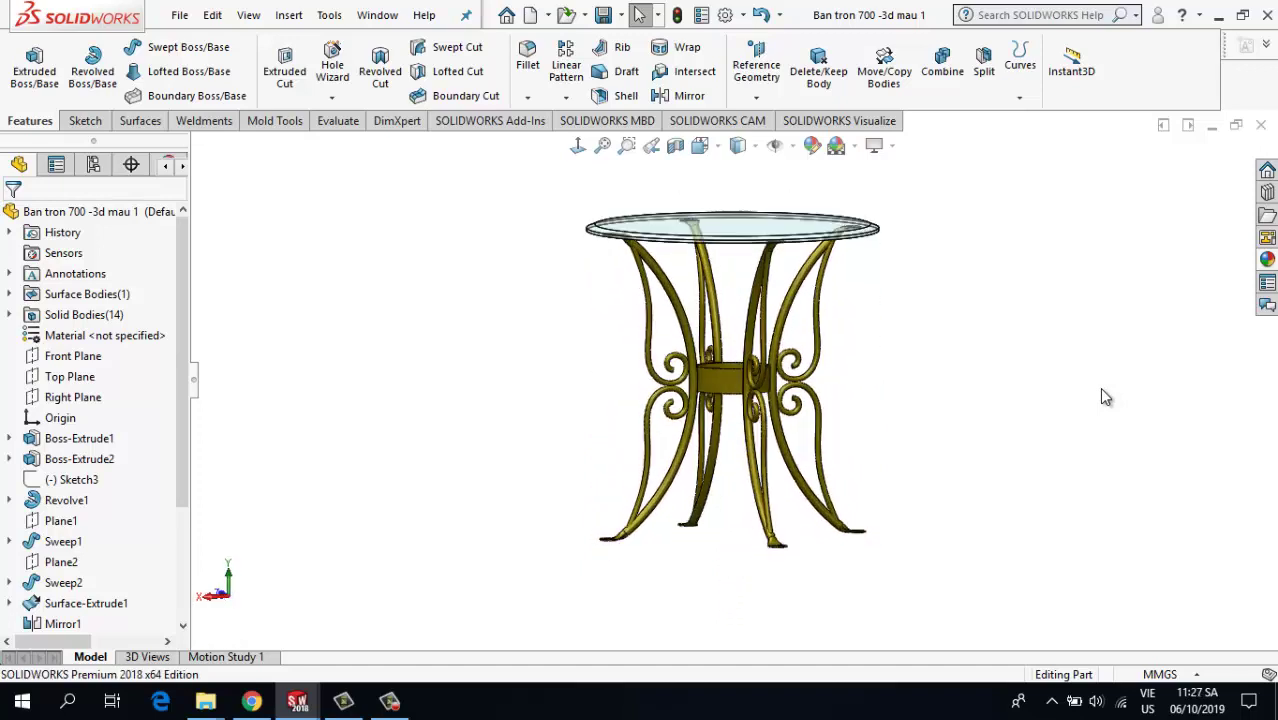
pyautogui.press('Down')
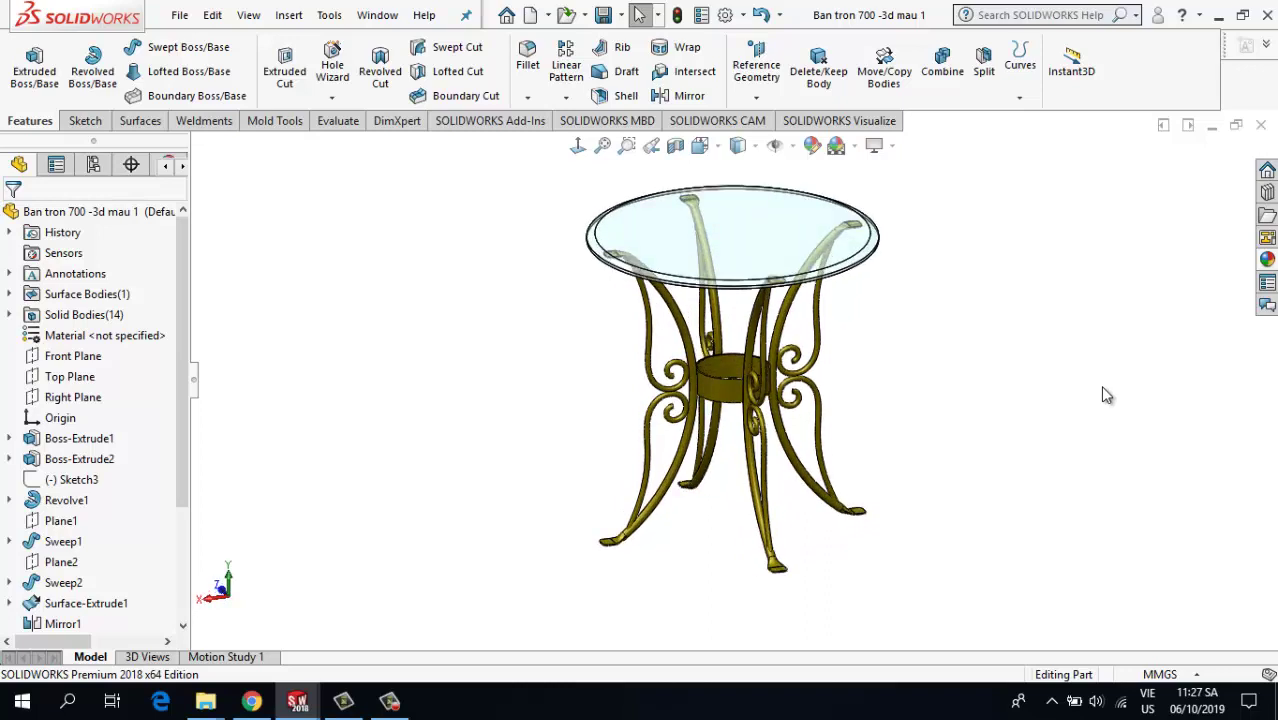
pyautogui.scroll(-1, 1022, 306)
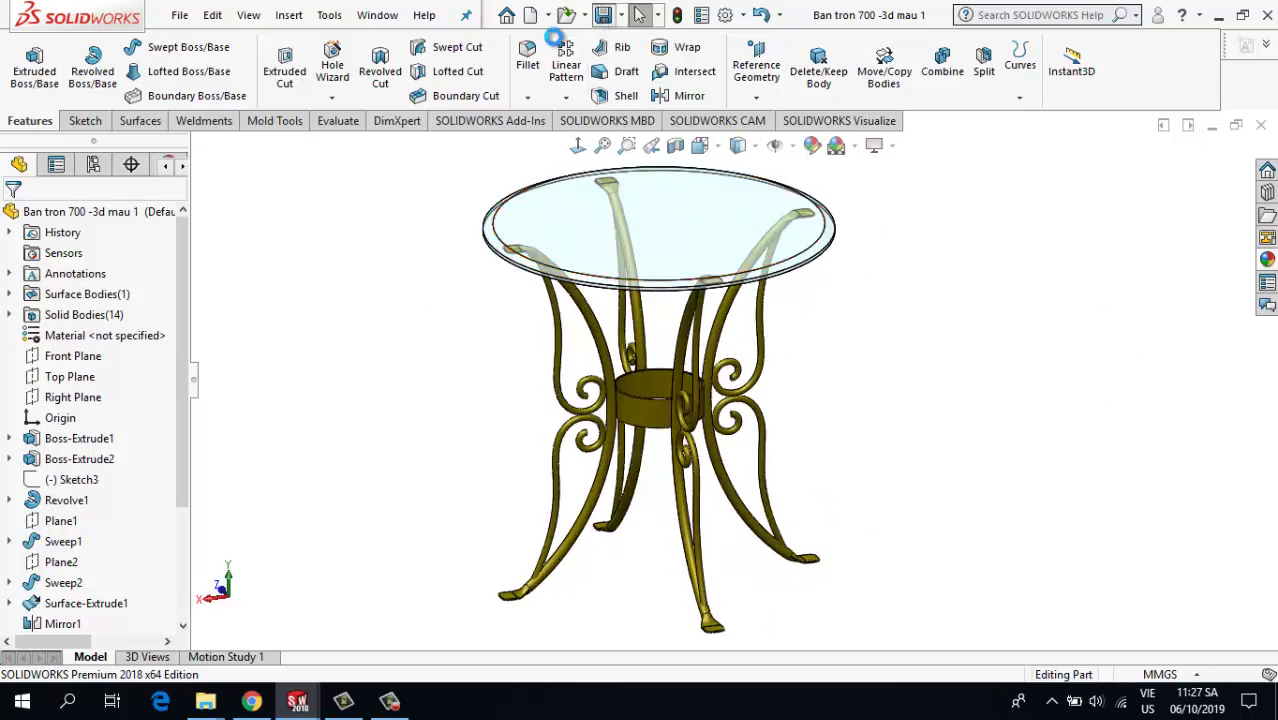
# - Switch to the drawing Ban tron 700 -2d mau 1 and place the table's Current Model View in the left half of the sheet
pyautogui.click(378, 15)
pyautogui.click(450, 232)
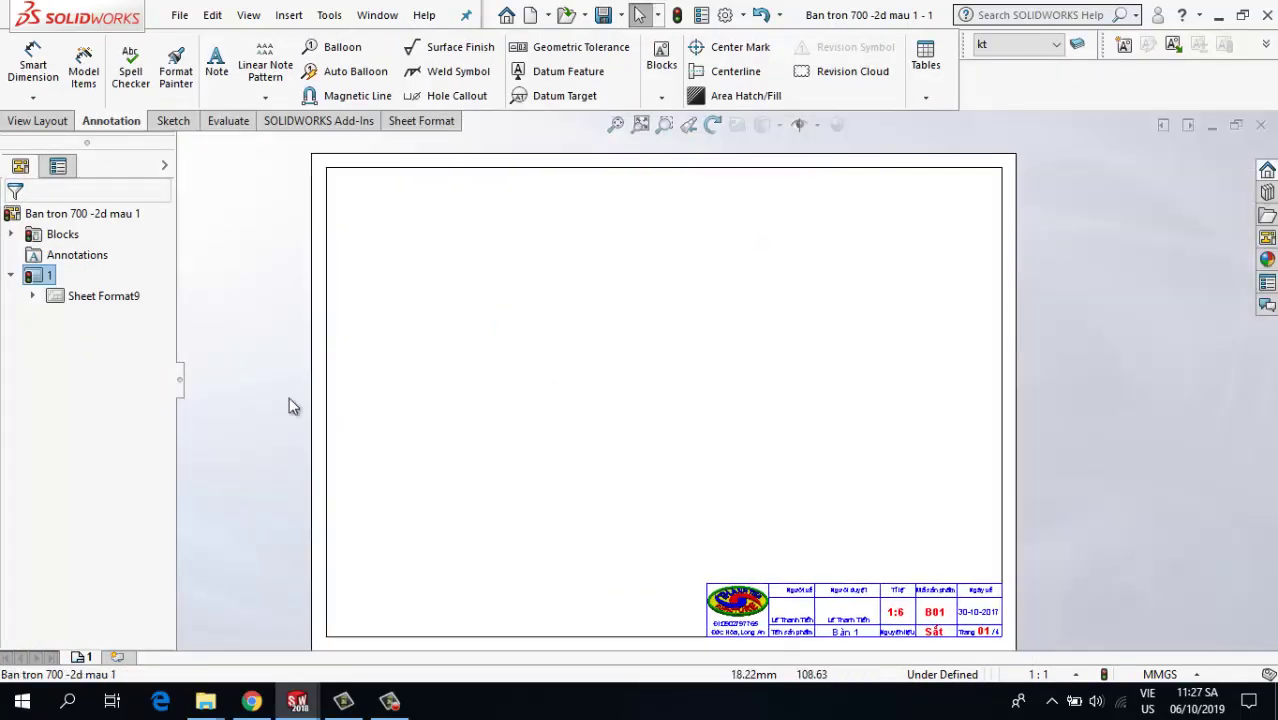
pyautogui.scroll(-2, 683, 366)
pyautogui.click(39, 121)
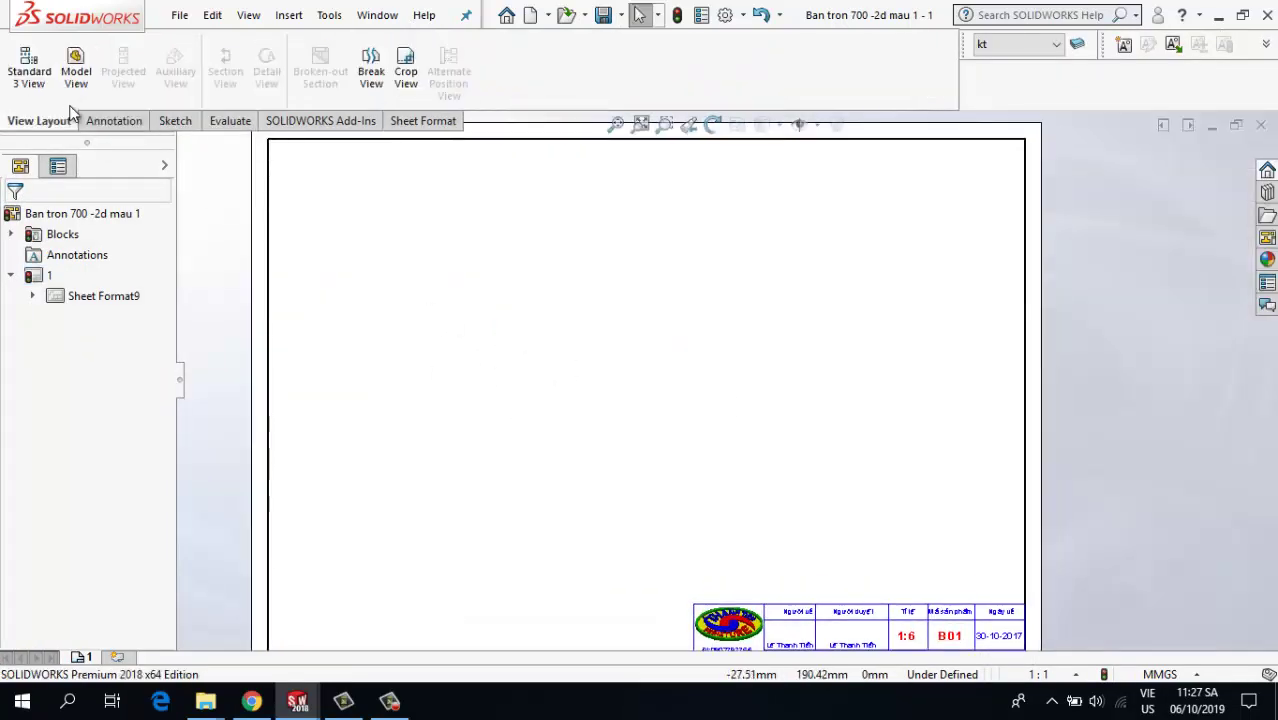
pyautogui.click(76, 70)
pyautogui.doubleClick(88, 400)
pyautogui.moveTo(162, 382); pyautogui.dragTo(162, 543)
pyautogui.scroll(5, 165, 425)
pyautogui.click(100, 456)
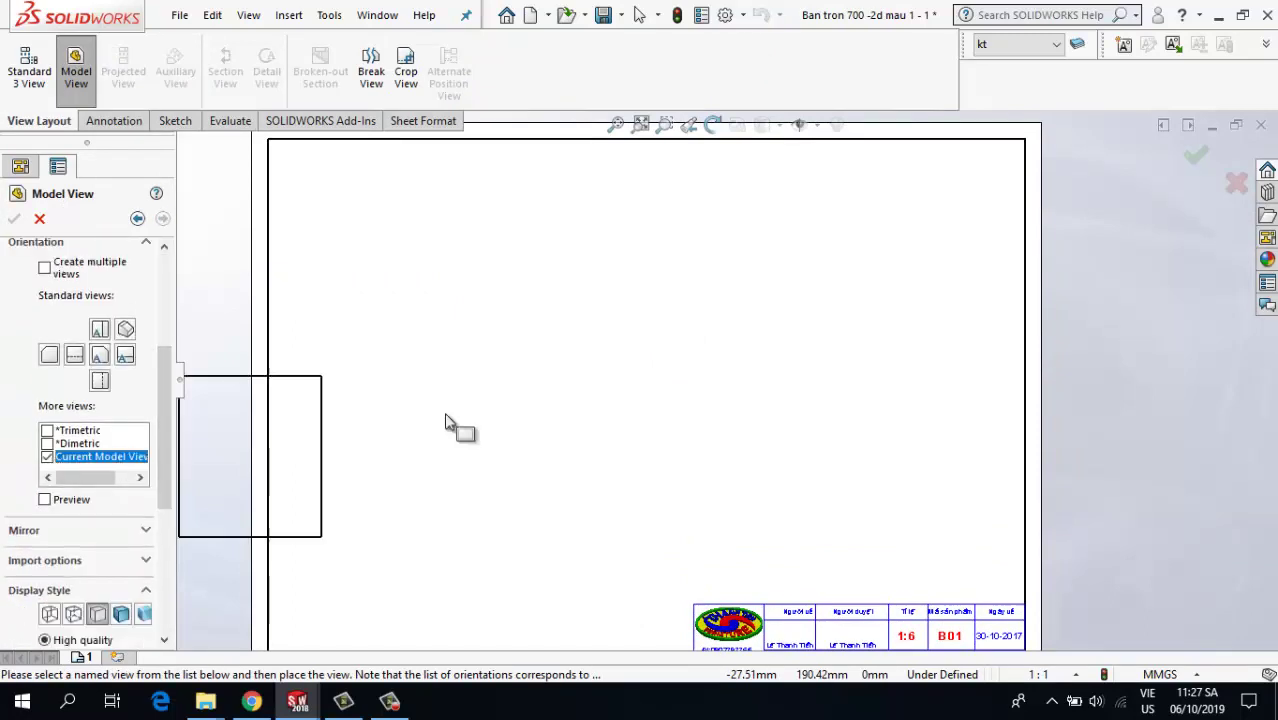
pyautogui.click(471, 358)
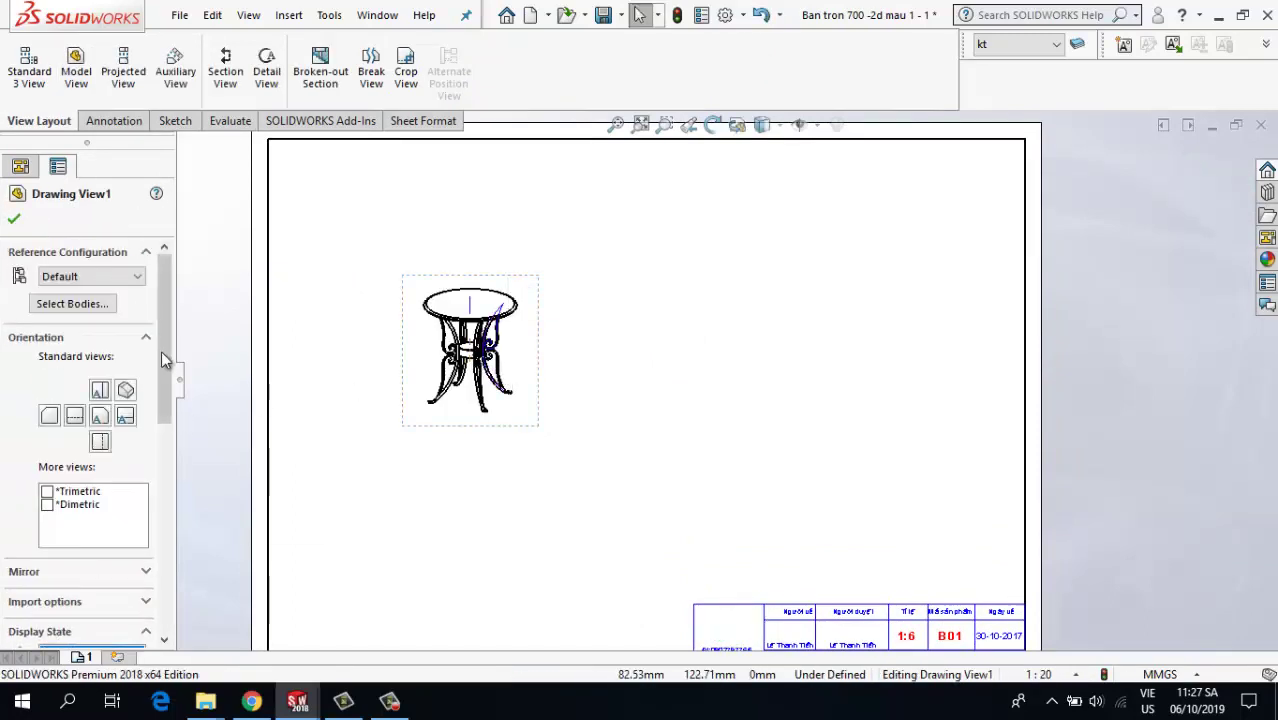
# - Display the table's drawing view shaded with edges and set its custom scale to 1:8
pyautogui.moveTo(161, 350); pyautogui.dragTo(160, 512)
pyautogui.click(121, 363)
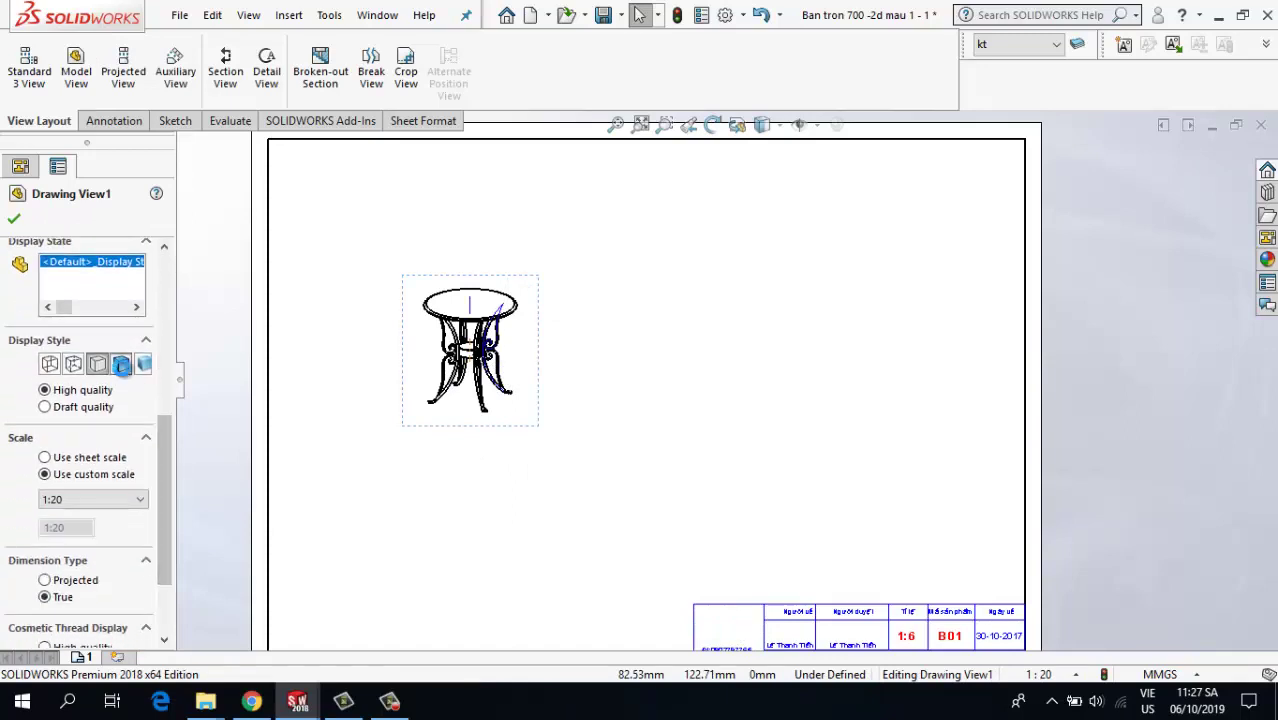
pyautogui.click(93, 500)
pyautogui.click(80, 514)
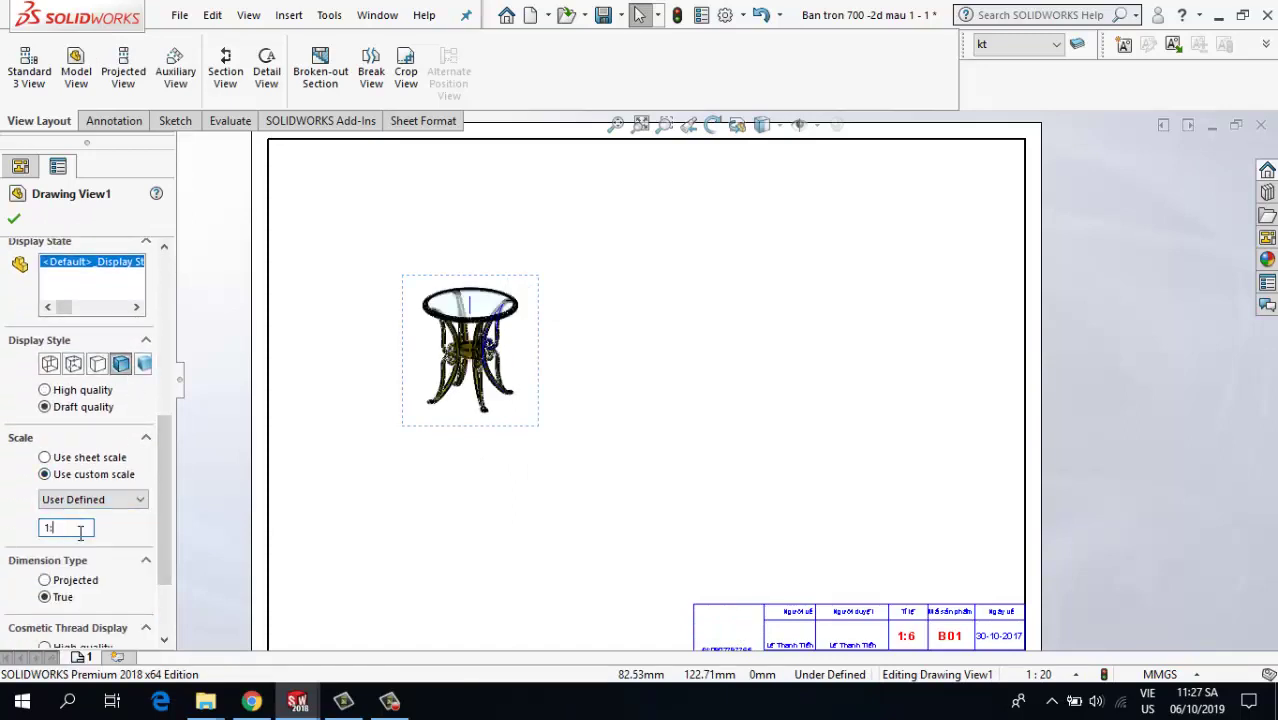
pyautogui.press('Return')
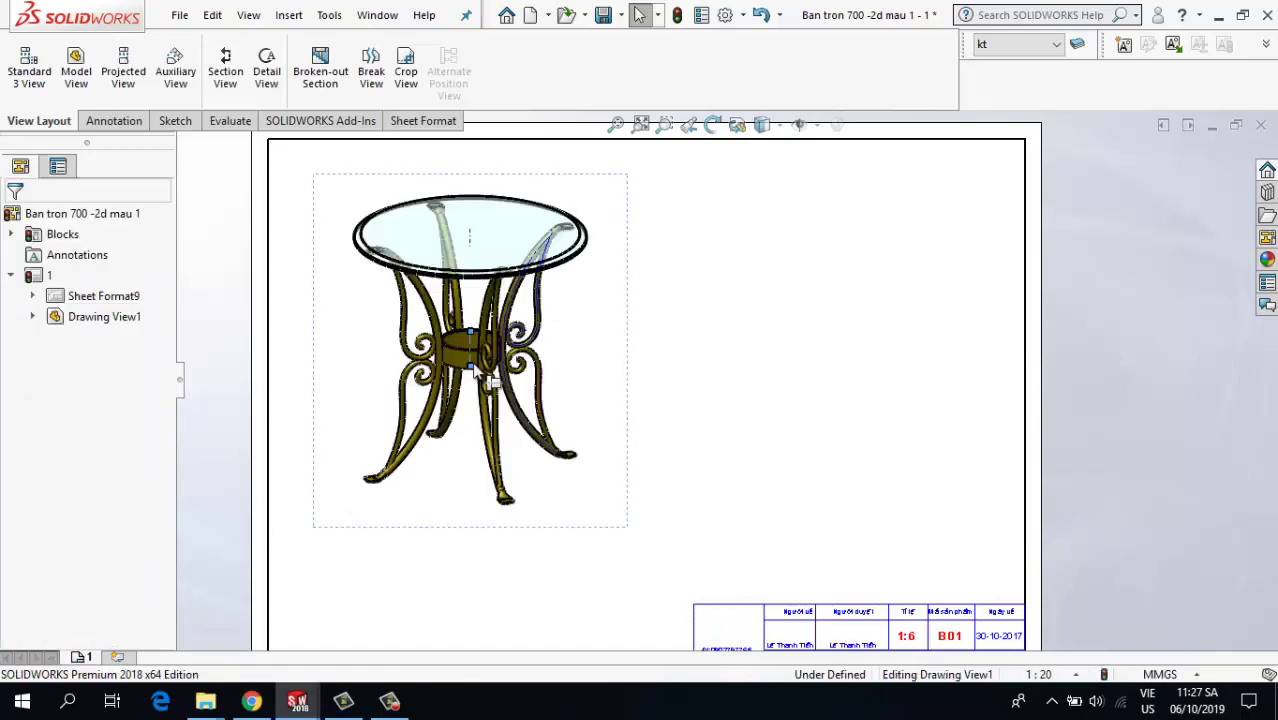
# - Set the drawing view's custom scale to 1:6 and move the view slightly down and left on the sheet
pyautogui.click(410, 427)
pyautogui.scroll(-5, 171, 385)
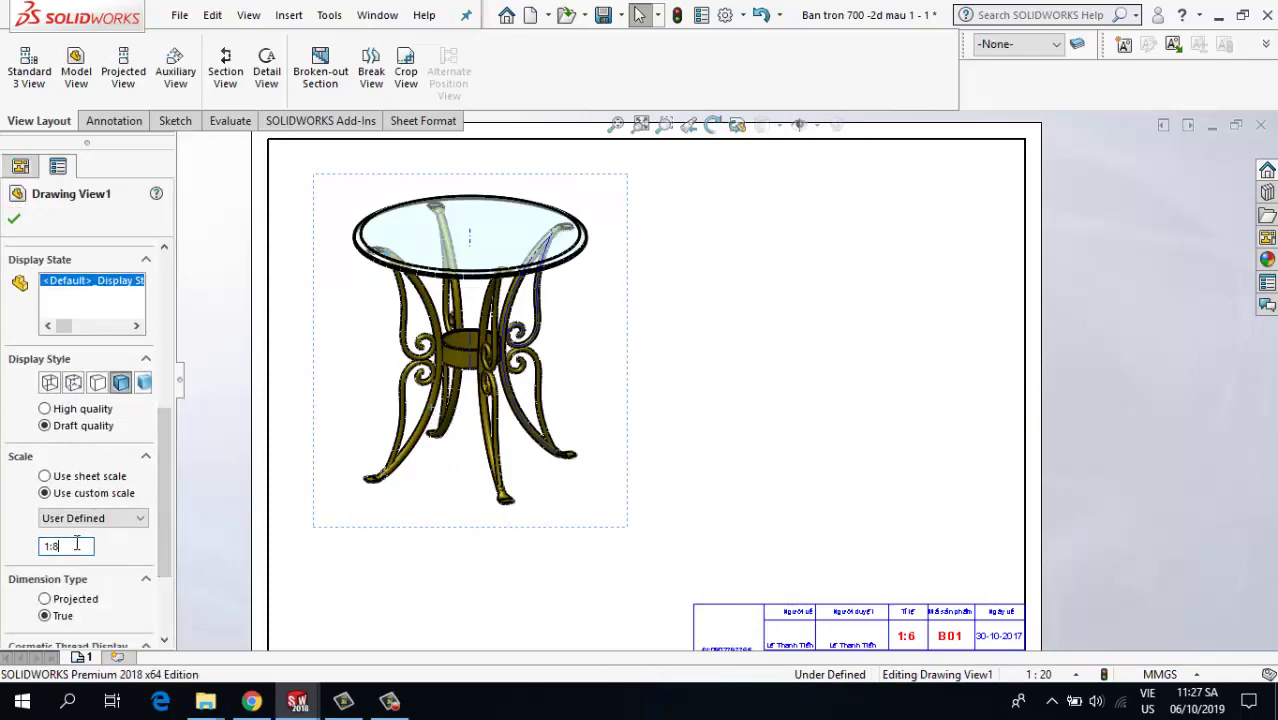
pyautogui.press('Return')
pyautogui.press('f')
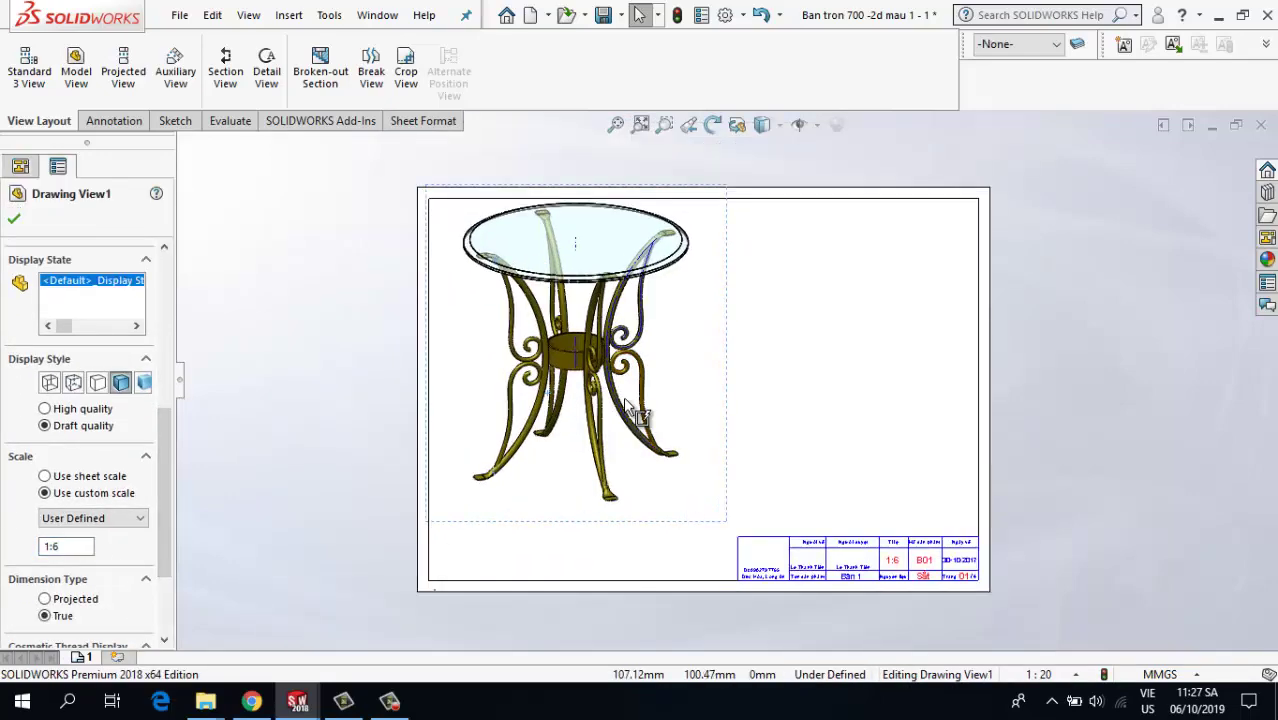
pyautogui.moveTo(726, 381); pyautogui.dragTo(707, 409)
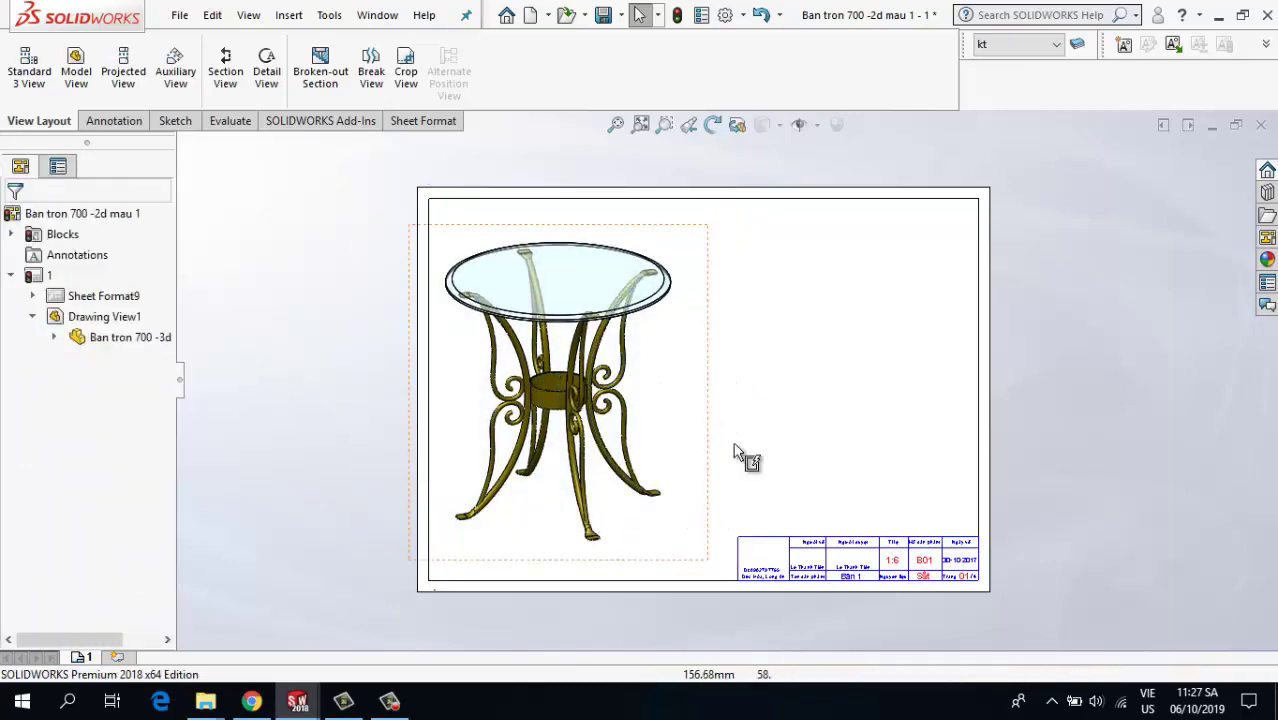
# - Place a front view of the table in the sheet's upper right area, with a projected side view beside it and a top view below
pyautogui.scroll(-3, 736, 408)
pyautogui.click(76, 68)
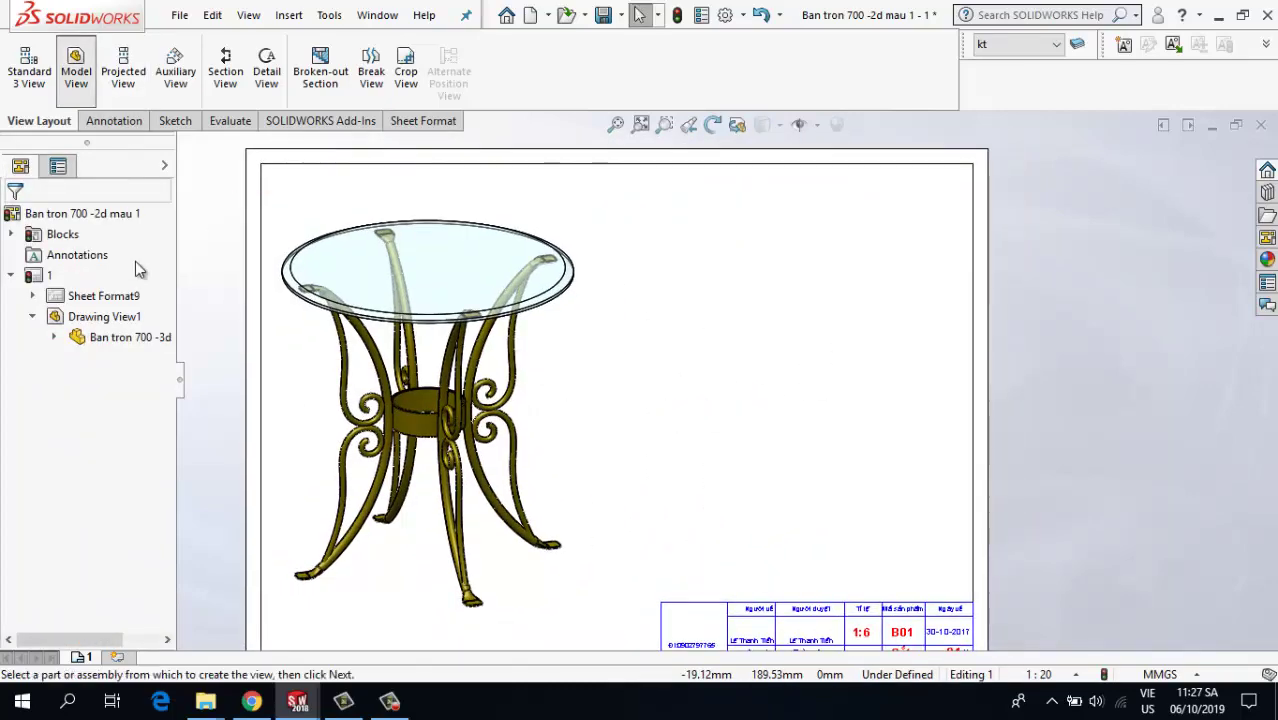
pyautogui.doubleClick(110, 401)
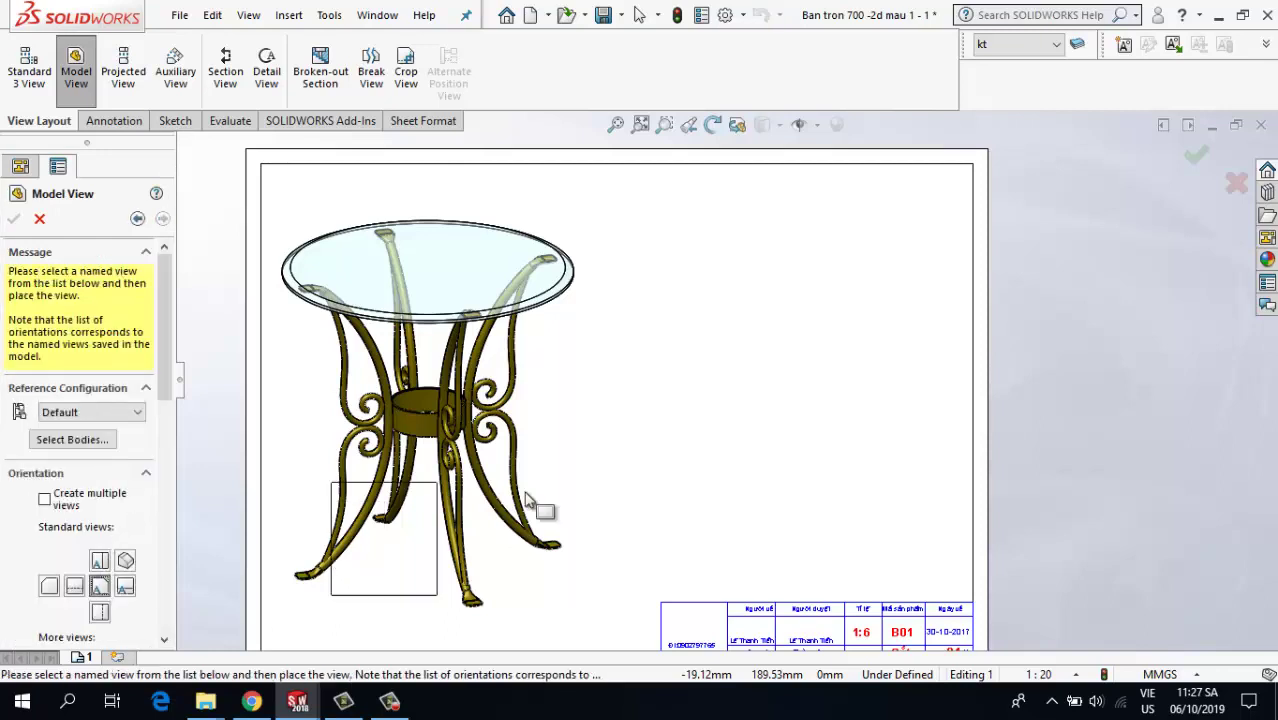
pyautogui.click(779, 302)
pyautogui.click(905, 297)
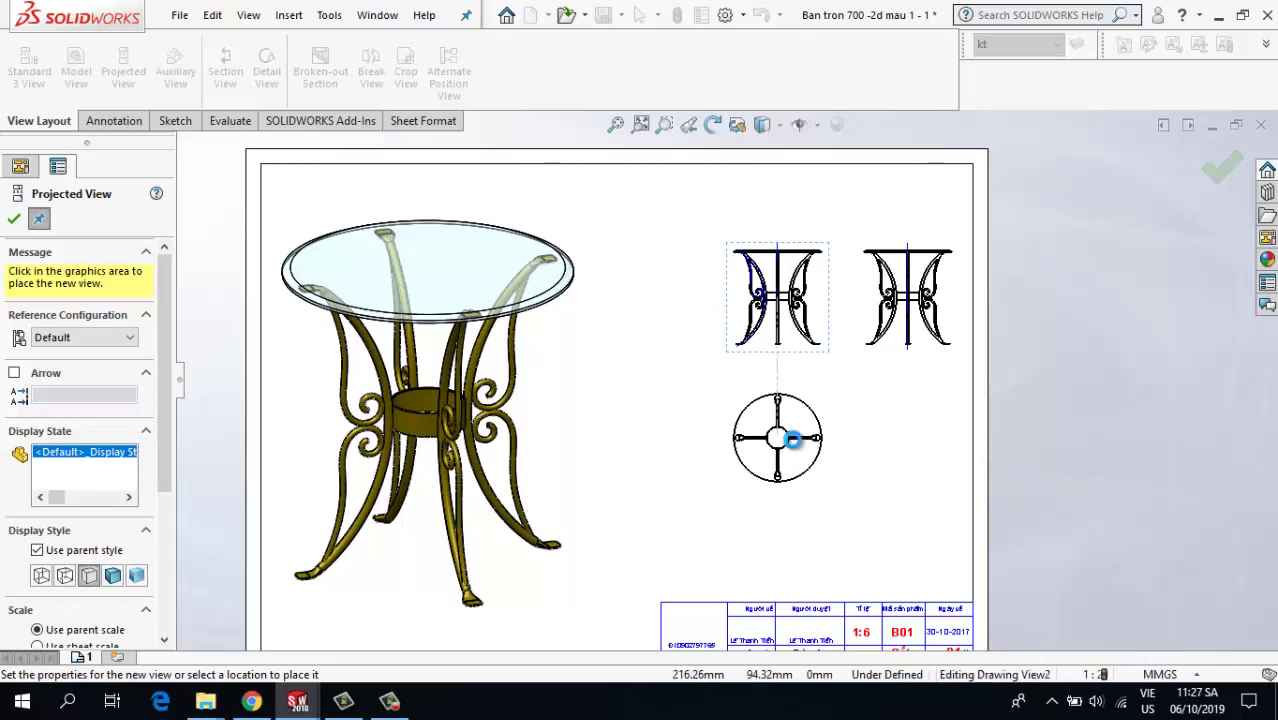
pyautogui.click(778, 437)
pyautogui.click(13, 219)
# - Delete all centre lines and centre marks from the front, side and top views
pyautogui.scroll(-3, 920, 380)
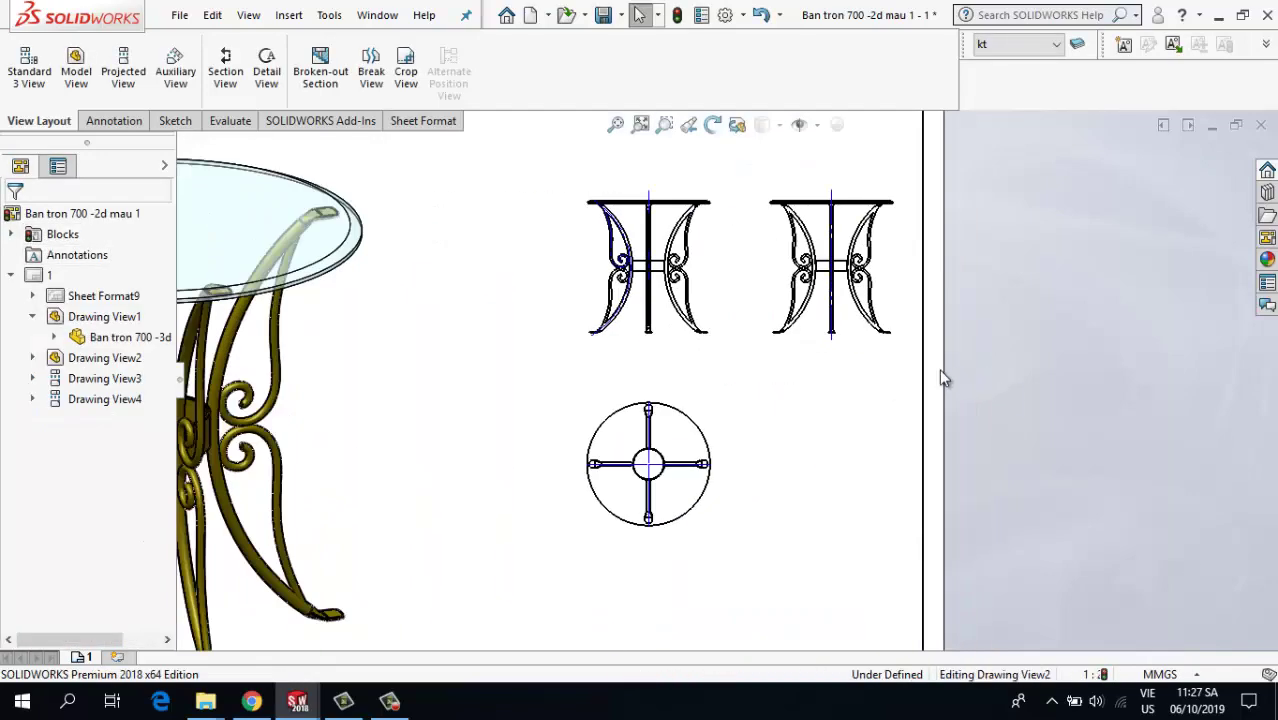
pyautogui.scroll(1, 747, 371)
pyautogui.moveTo(504, 190); pyautogui.dragTo(845, 515)
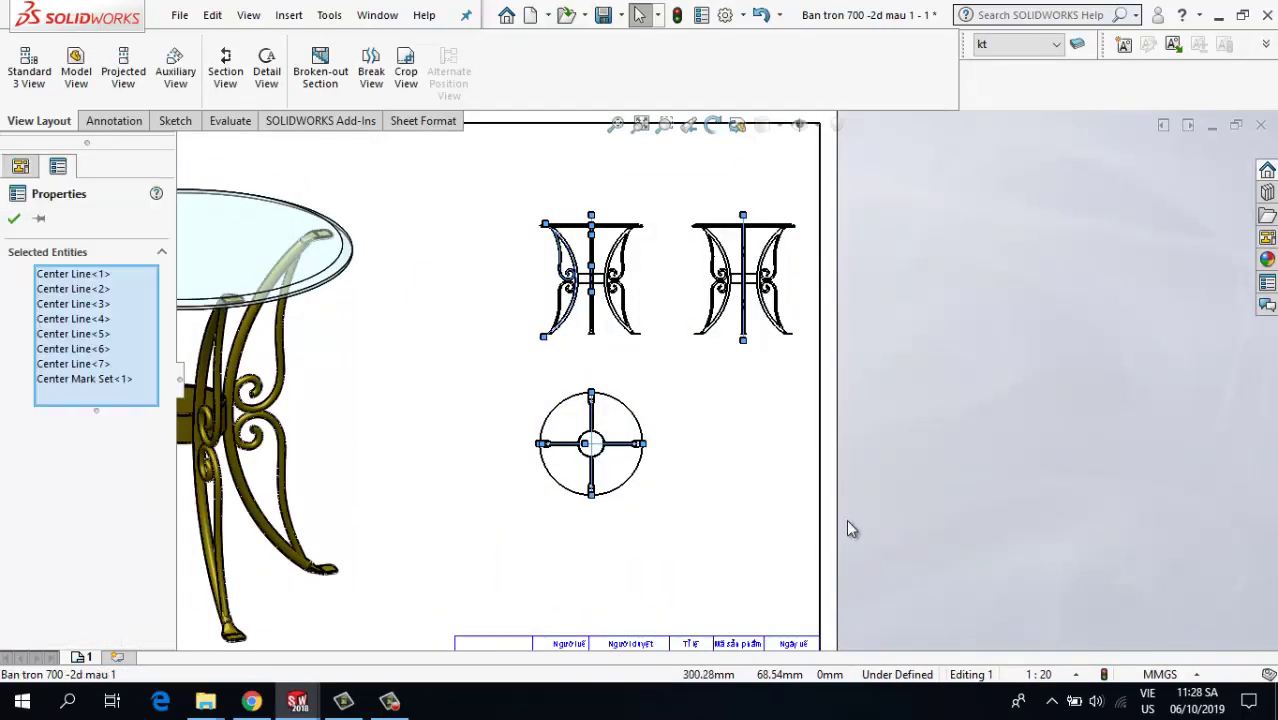
pyautogui.press('Delete')
# - Set the front view's custom scale to 1:12
pyautogui.click(612, 300)
pyautogui.scroll(-6, 100, 340)
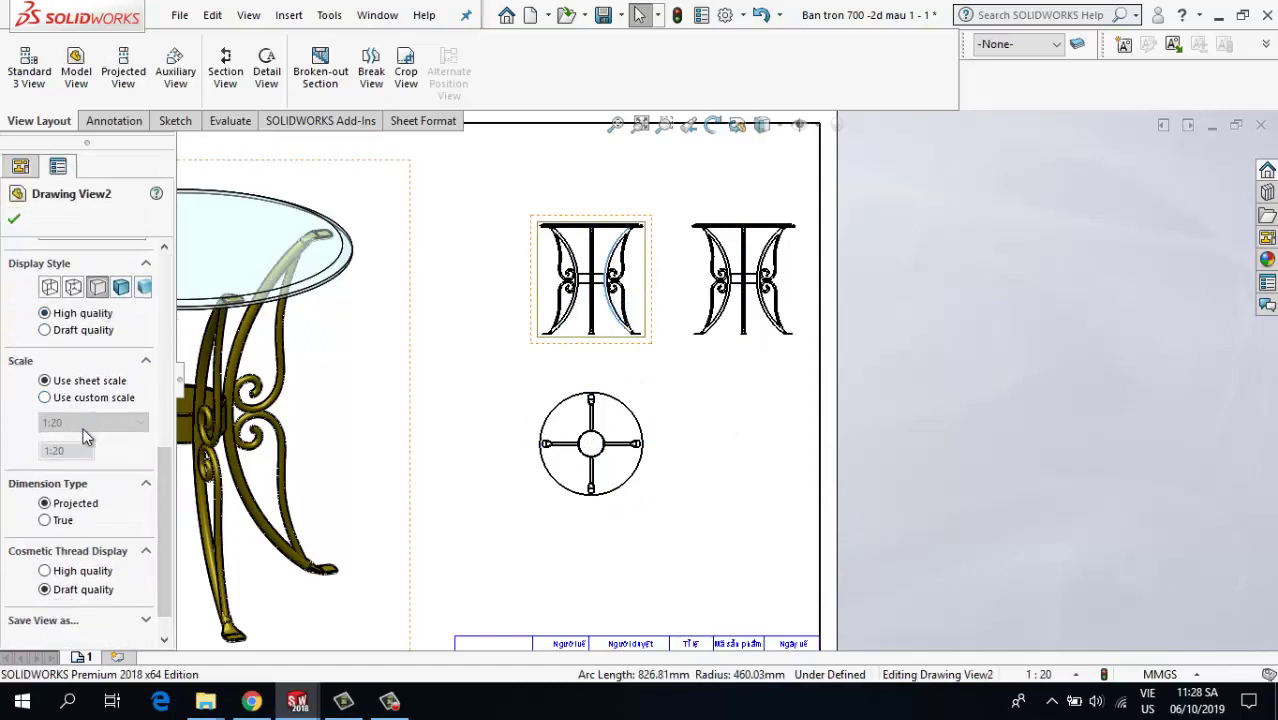
pyautogui.click(84, 430)
pyautogui.click(73, 447)
pyautogui.press('BackSpace')
pyautogui.press('BackSpace')
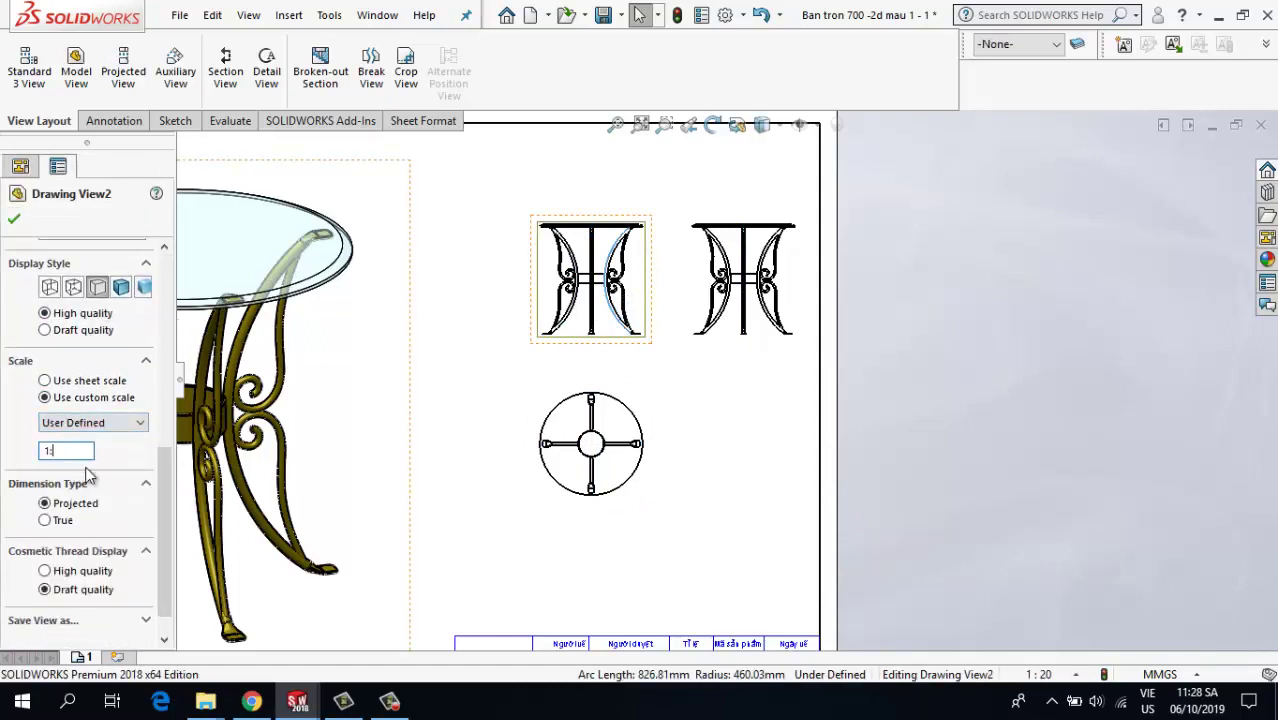
pyautogui.press('Return')
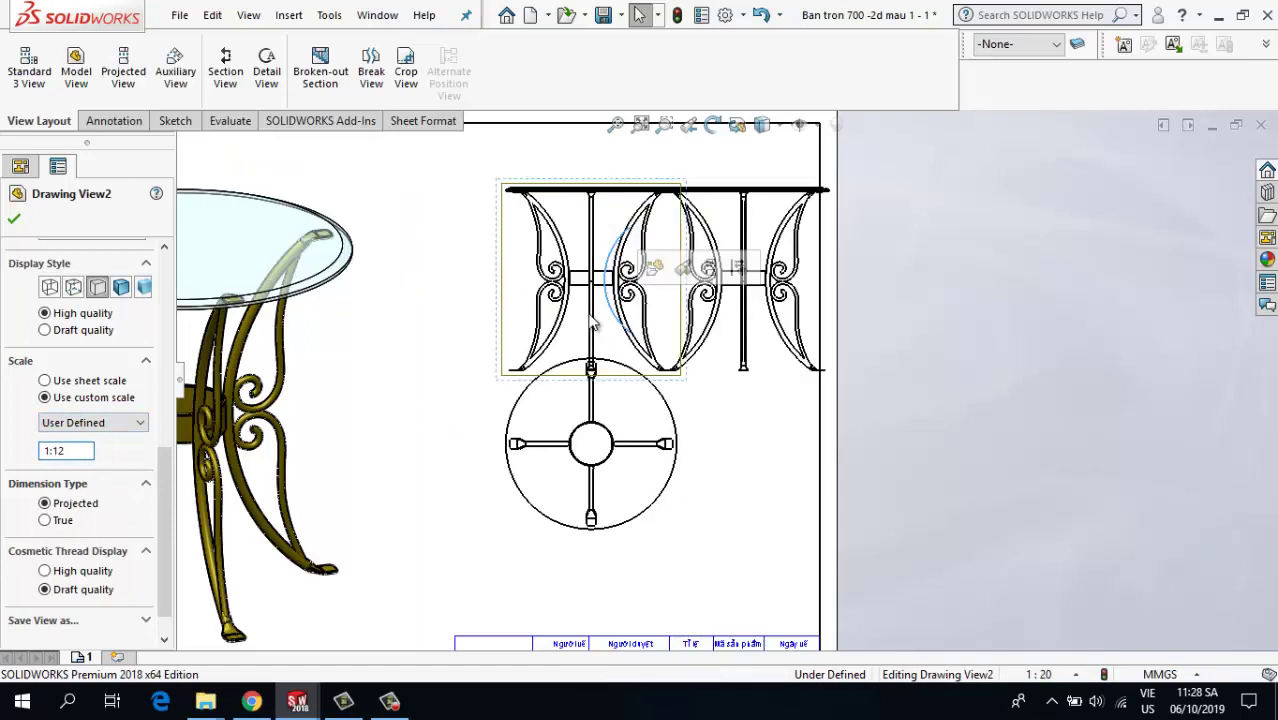
# - Space out the three views by moving the front view left and slightly up, the top view down, and the side view inside the border
pyautogui.moveTo(512, 350); pyautogui.dragTo(433, 330)
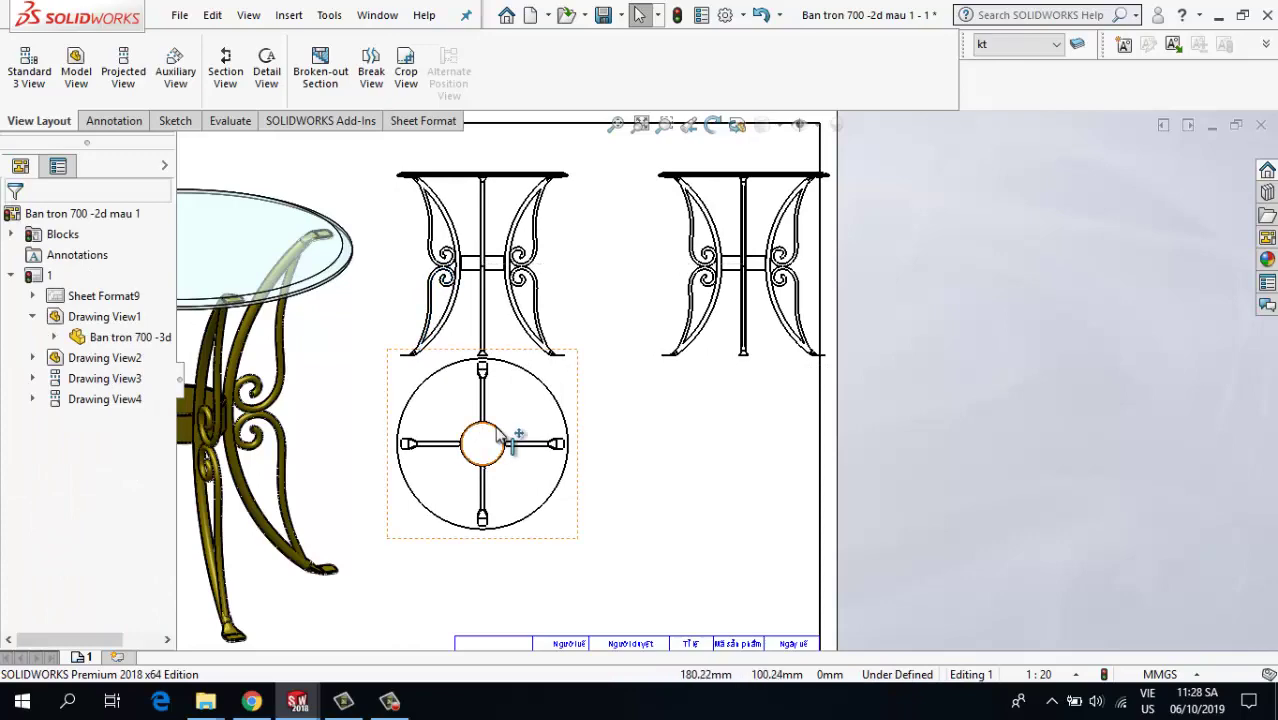
pyautogui.moveTo(497, 433); pyautogui.dragTo(498, 520)
pyautogui.moveTo(617, 388); pyautogui.dragTo(640, 497, button='middle')
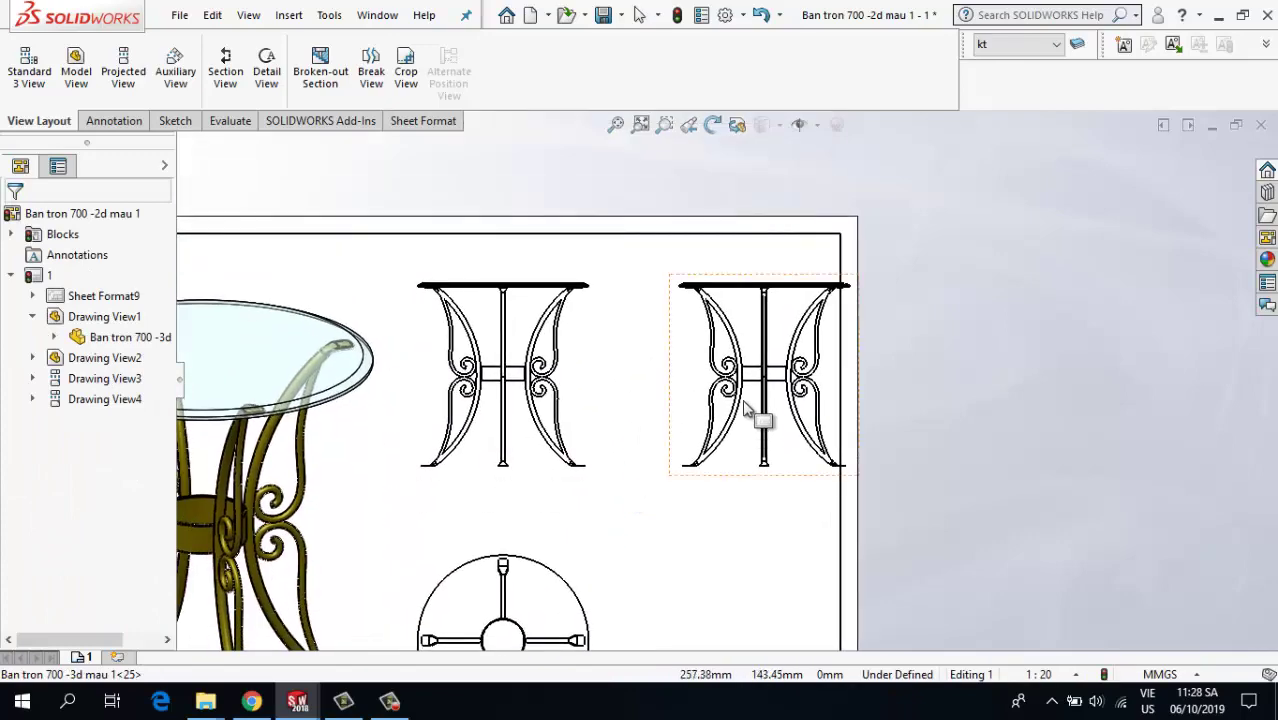
pyautogui.moveTo(757, 375); pyautogui.dragTo(705, 380)
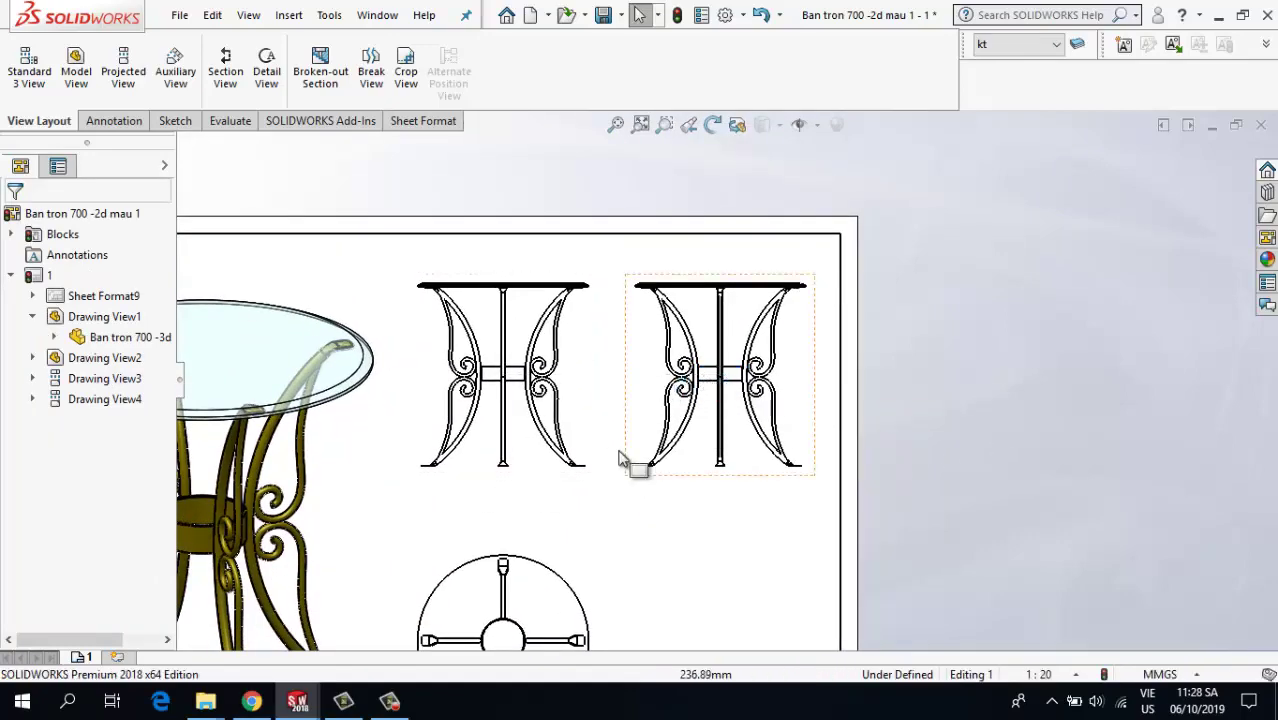
# - Dimension the tabletop's diameter above the front view
pyautogui.scroll(3, 736, 456)
pyautogui.scroll(-4, 740, 445)
pyautogui.scroll(-4, 595, 275)
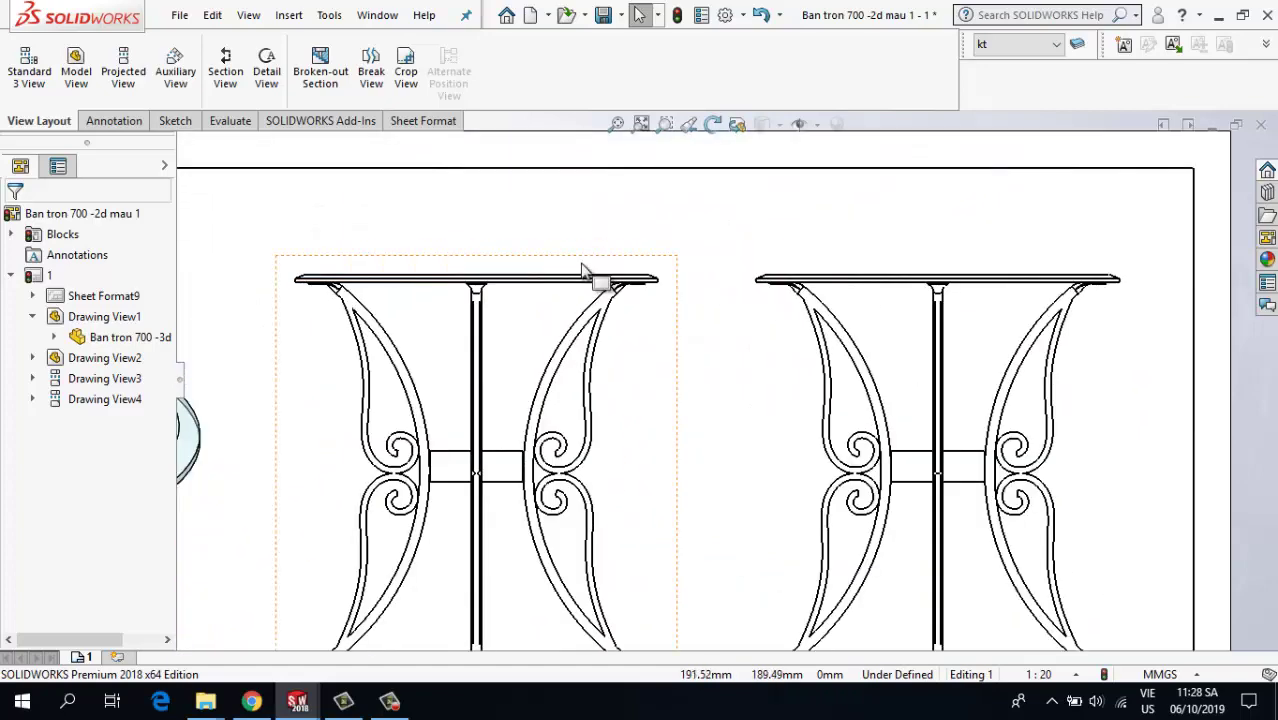
pyautogui.scroll(-1, 585, 270)
pyautogui.moveTo(314, 328); pyautogui.dragTo(314, 250, button='right')
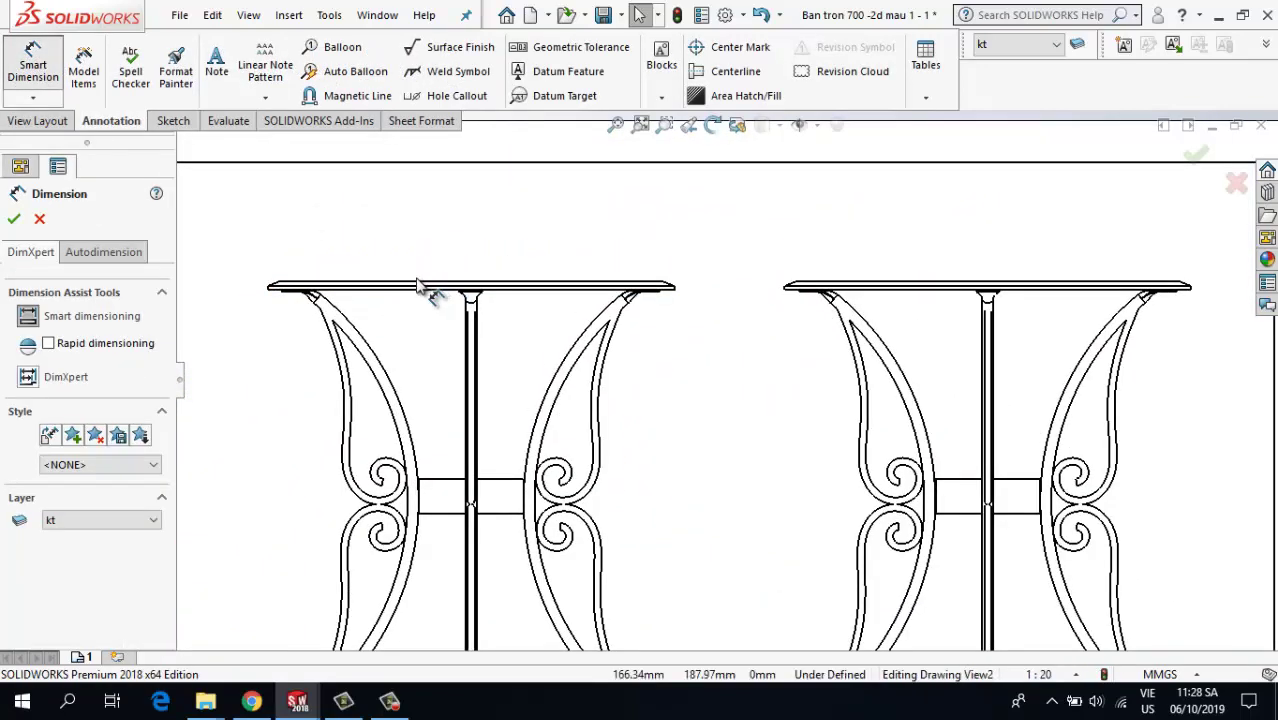
pyautogui.scroll(-3, 420, 285)
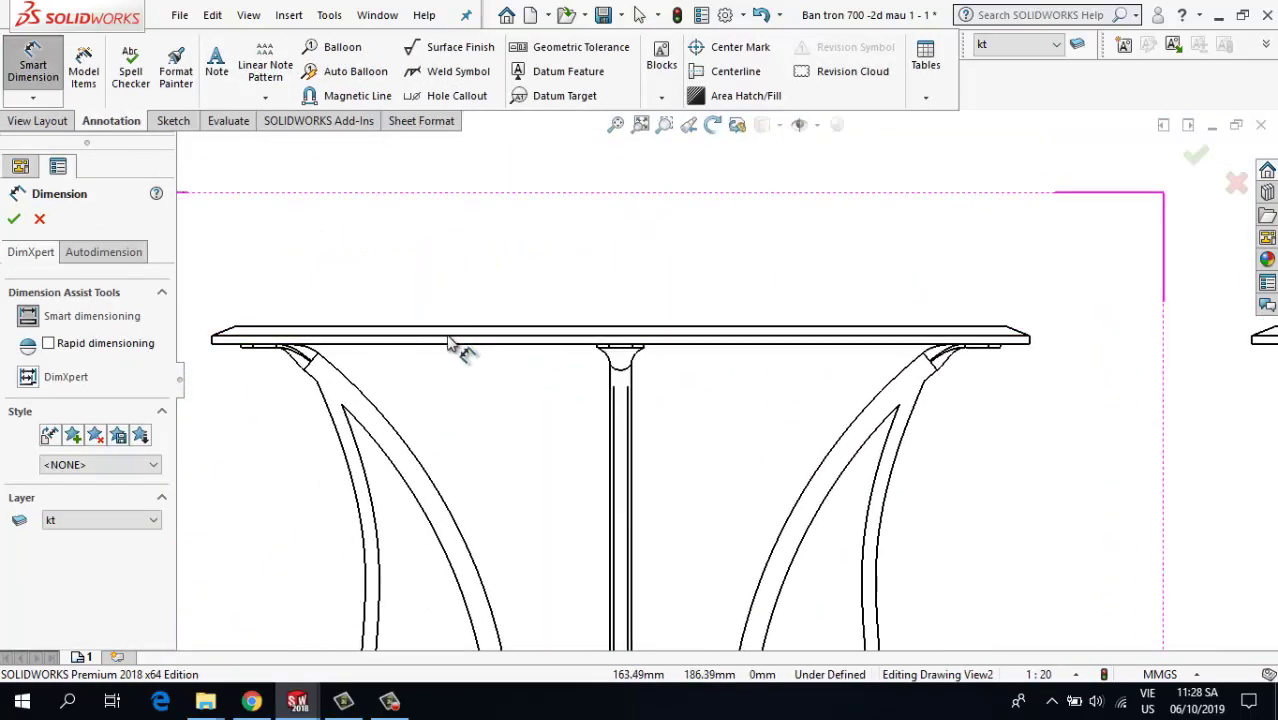
pyautogui.click(605, 288)
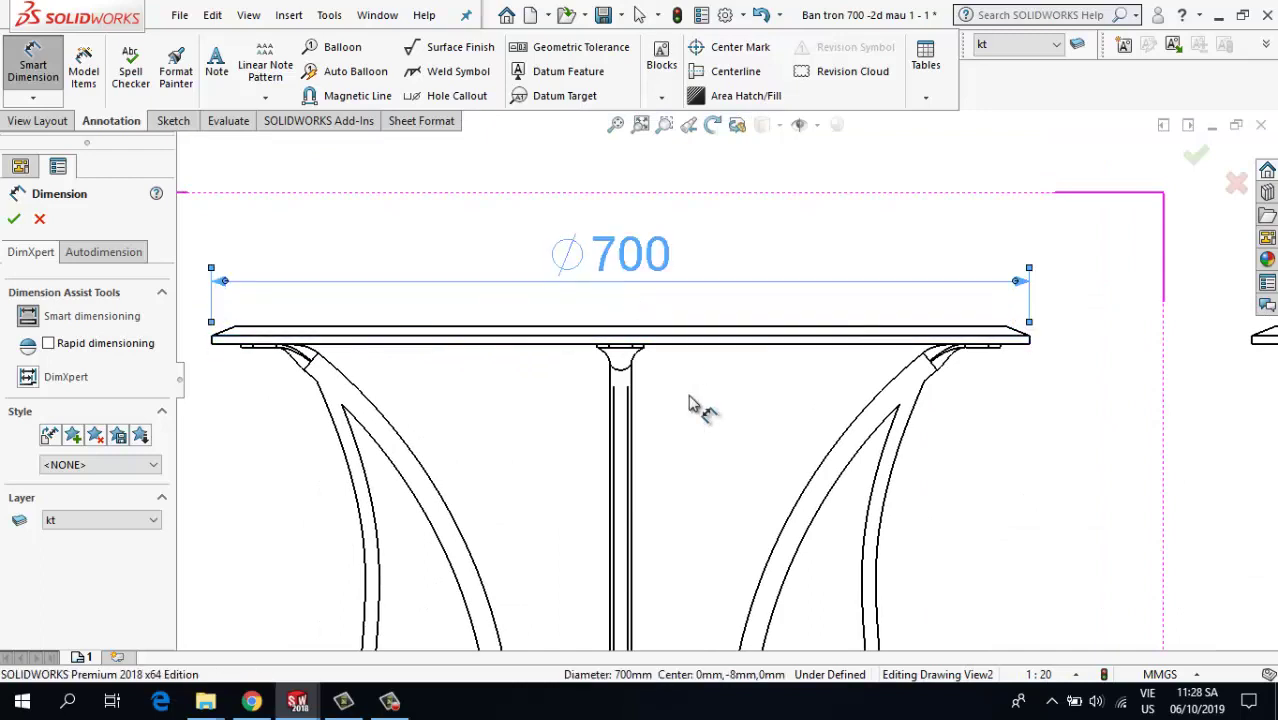
# - Dimension the tabletop's thickness to the left of the front view
pyautogui.scroll(2, 495, 365)
pyautogui.scroll(-2, 490, 362)
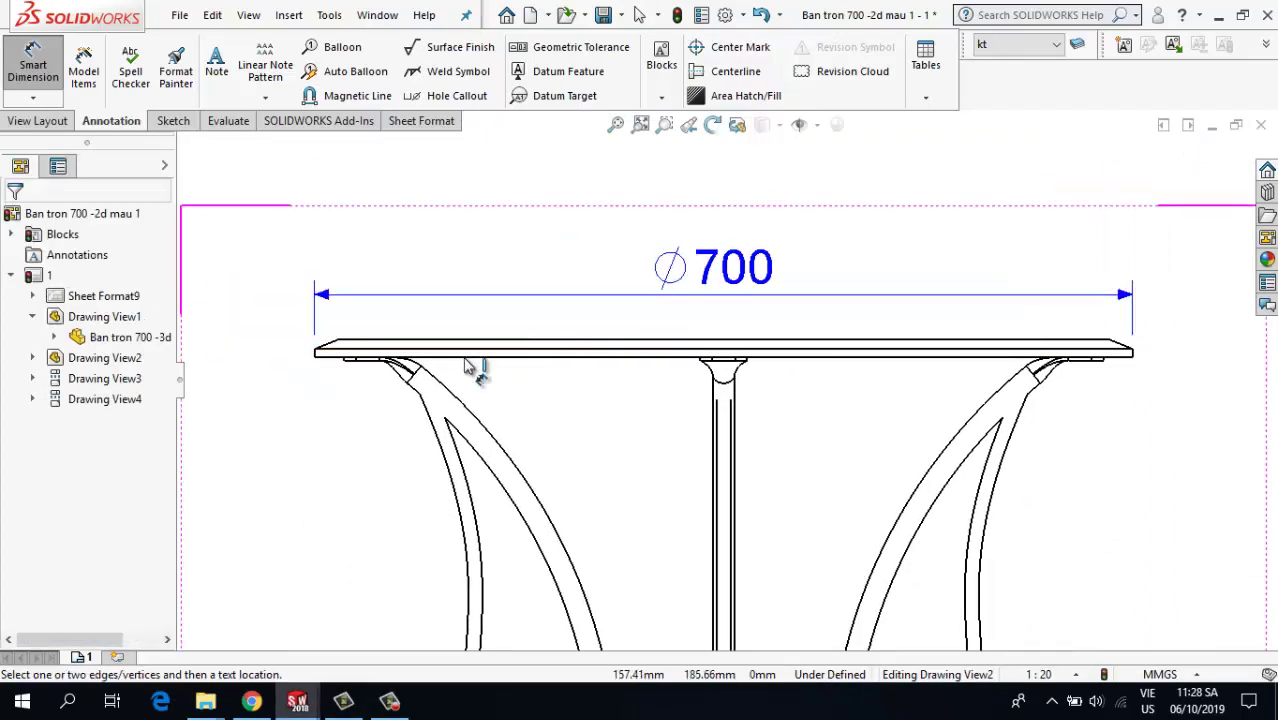
pyautogui.click(416, 342)
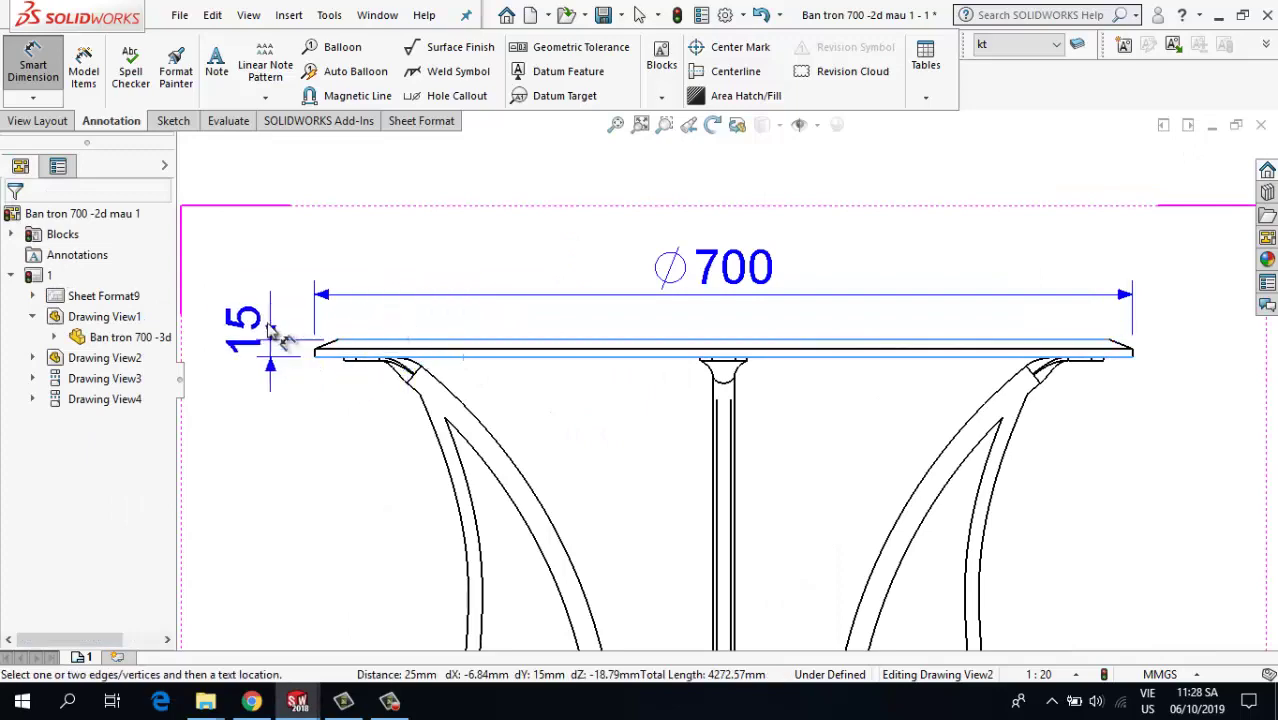
pyautogui.click(272, 322)
# - Dimension the table's overall height from the foot's underside to the tabletop's upper face, left of the front view
pyautogui.scroll(5, 599, 314)
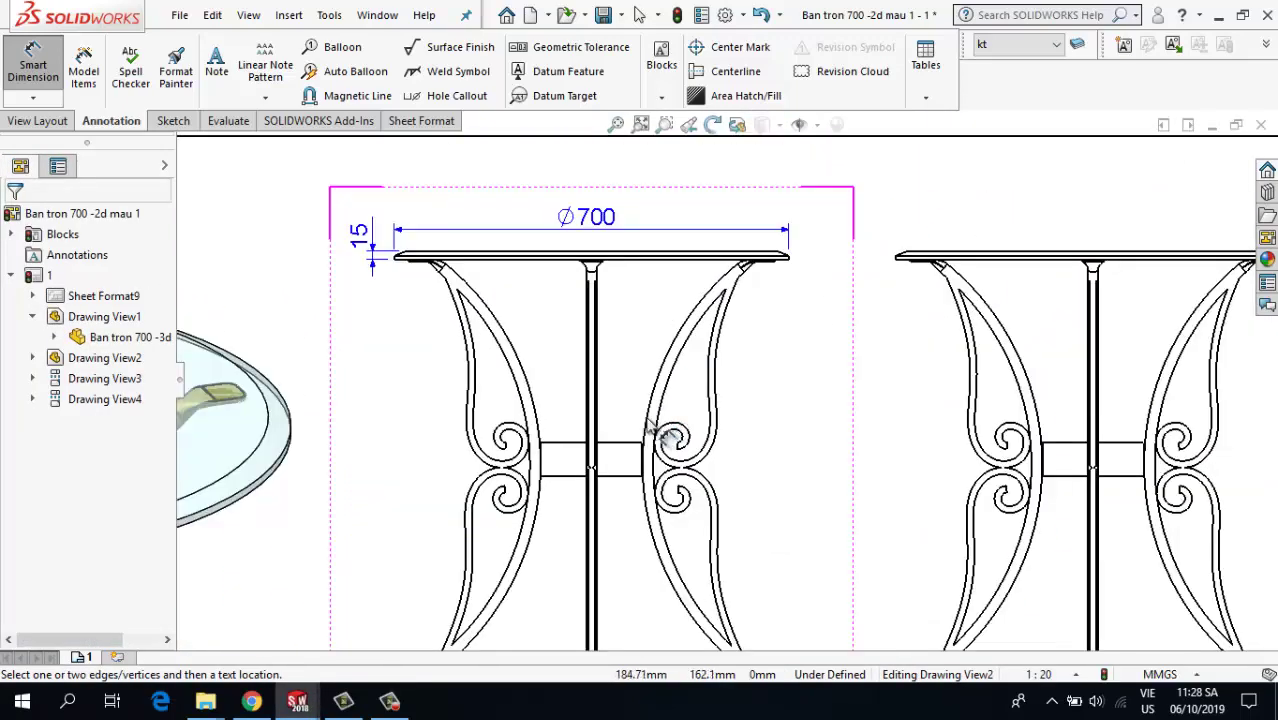
pyautogui.scroll(-6, 494, 522)
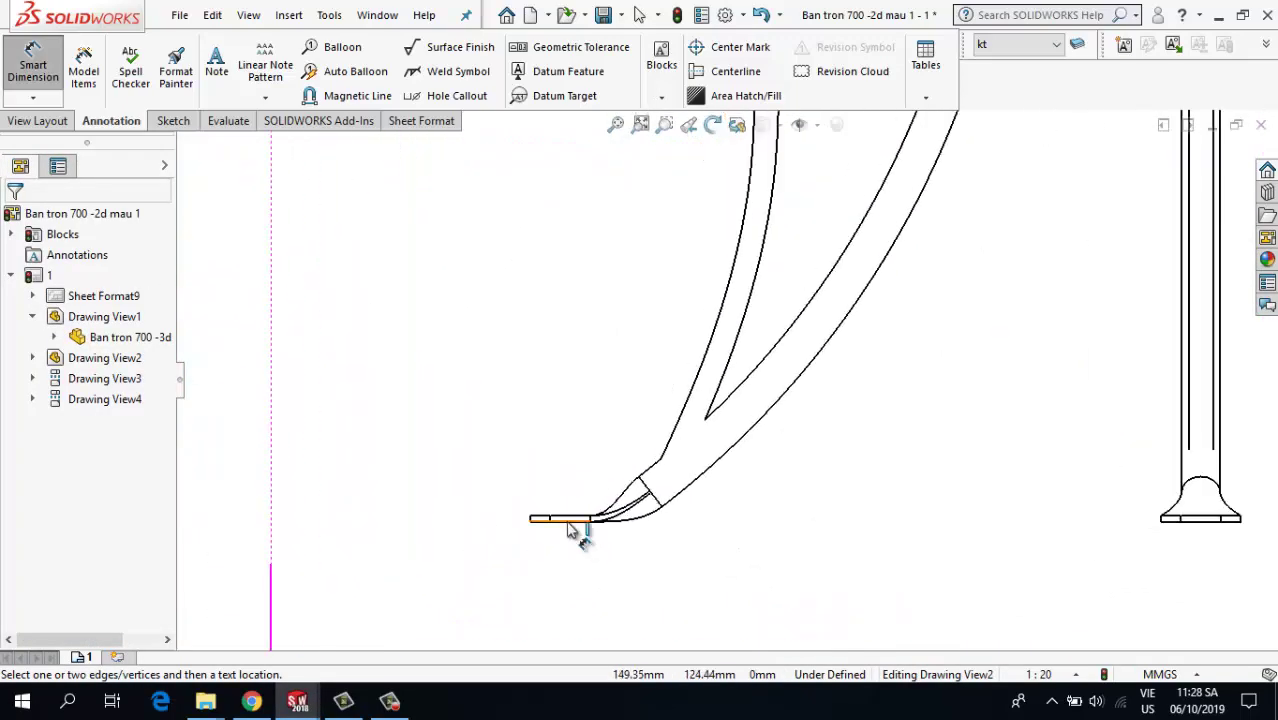
pyautogui.click(576, 519)
pyautogui.scroll(4, 593, 355)
pyautogui.scroll(-5, 736, 240)
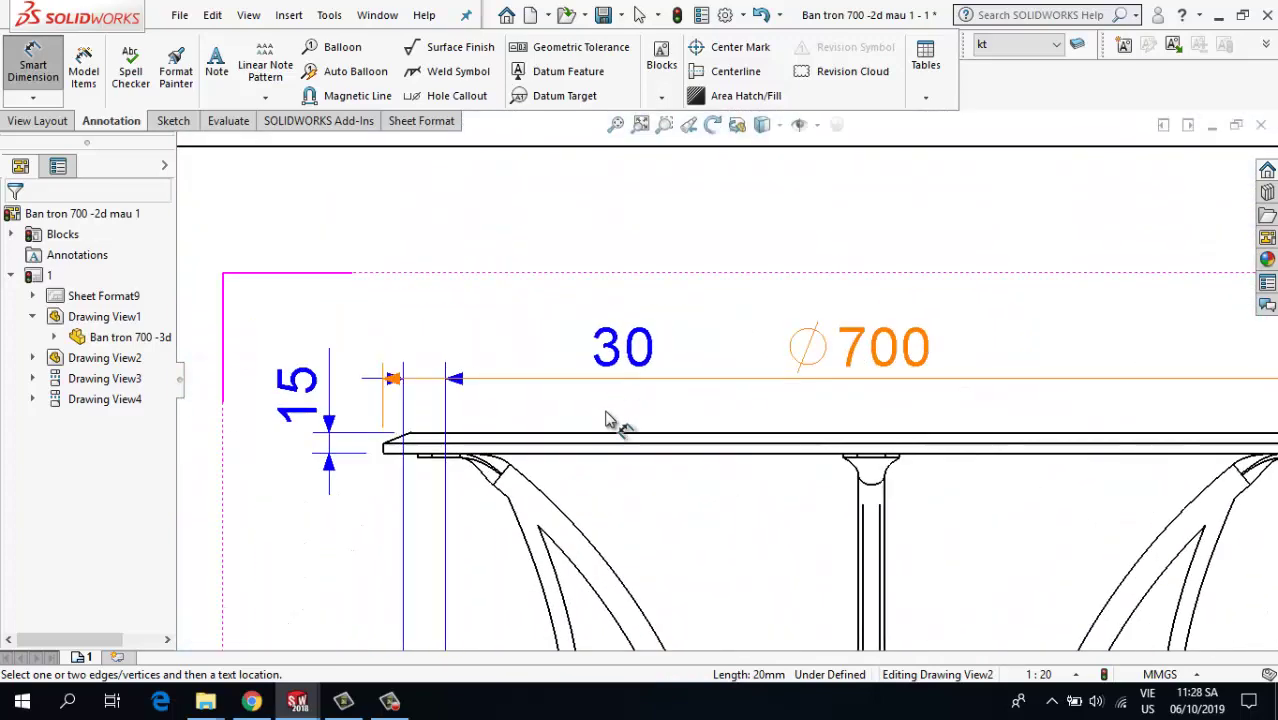
pyautogui.click(575, 434)
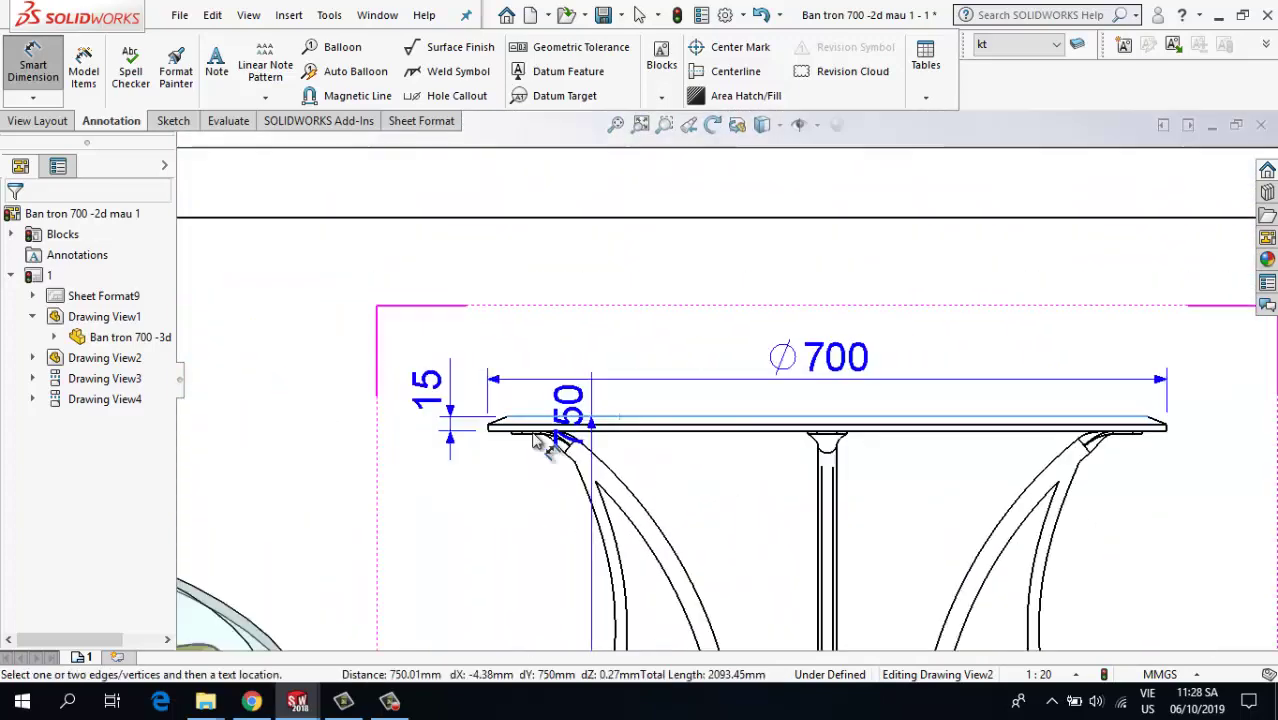
pyautogui.scroll(5, 580, 436)
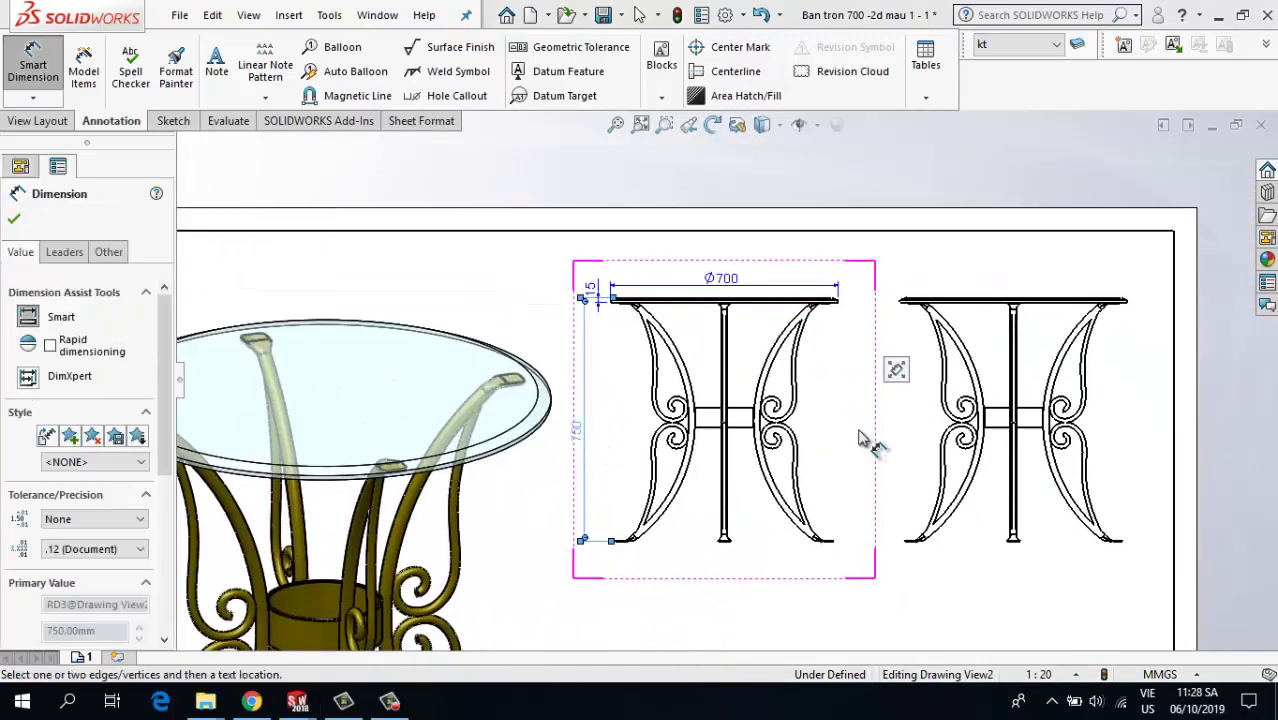
# - Dimension the tabletop's diameter above the side view
pyautogui.moveTo(872, 426); pyautogui.dragTo(699, 451, button='middle')
pyautogui.click(1058, 410)
pyautogui.scroll(-5, 829, 323)
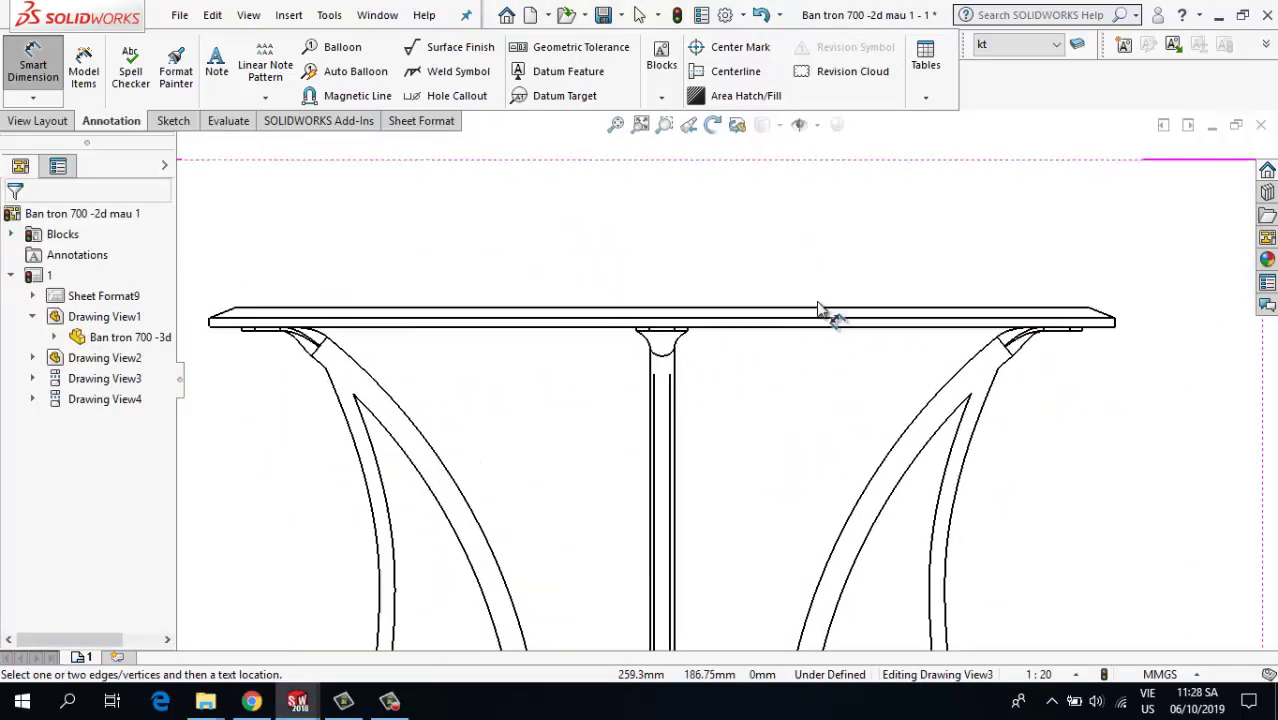
pyautogui.click(718, 330)
pyautogui.scroll(3, 633, 282)
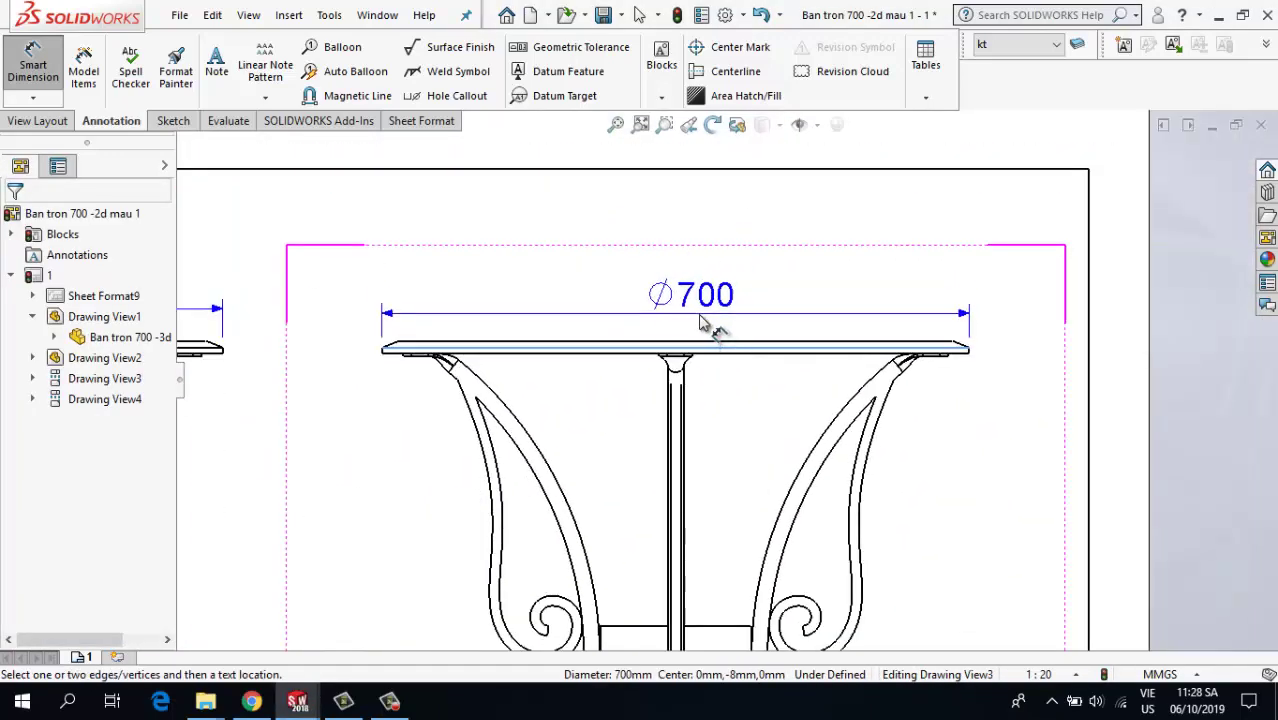
pyautogui.click(640, 285)
pyautogui.click(705, 492)
pyautogui.scroll(7, 700, 491)
# - Dimension the tabletop's outer circle in the top view, with the diameter text outside its upper right edge
pyautogui.moveTo(638, 560); pyautogui.dragTo(656, 476, button='middle')
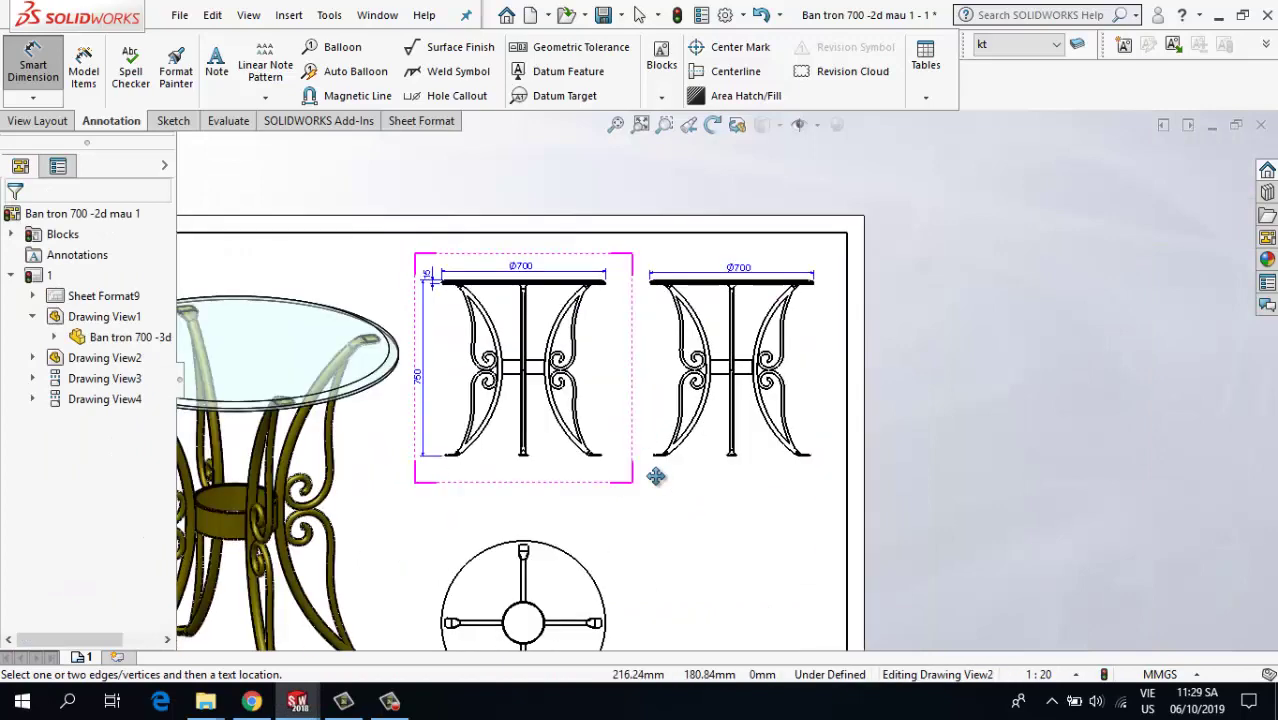
pyautogui.scroll(-3, 720, 458)
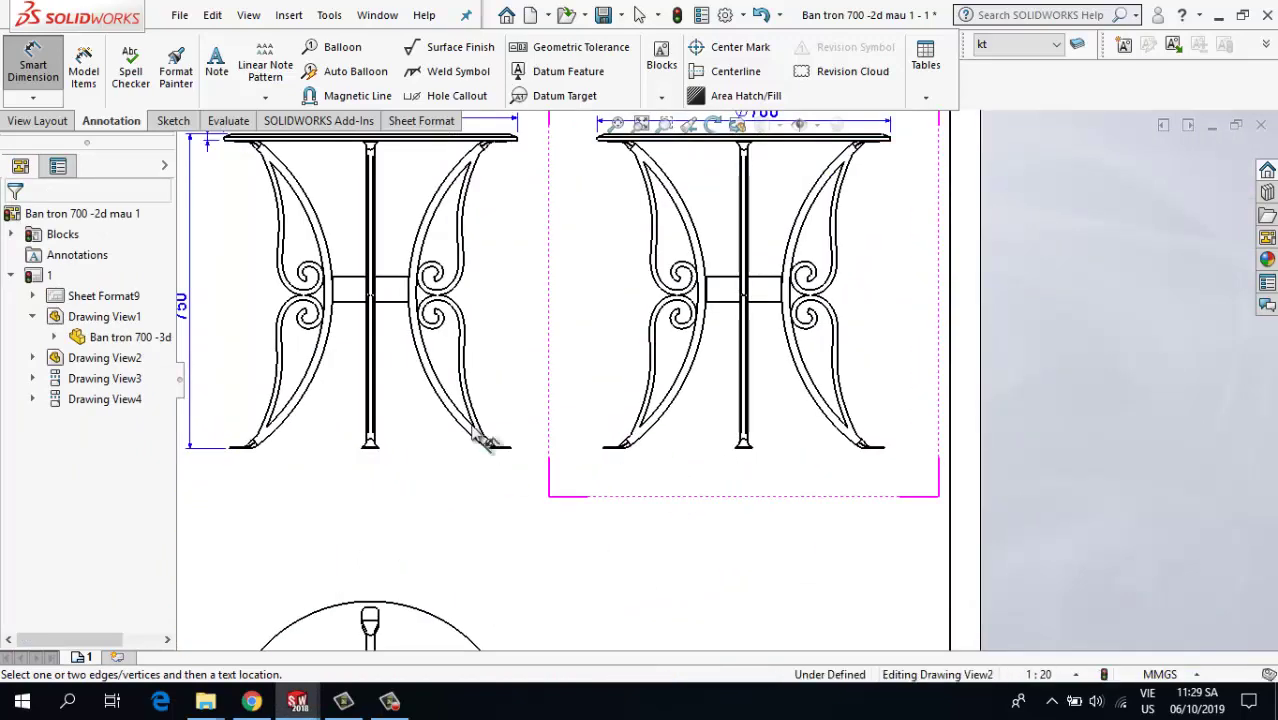
pyautogui.moveTo(473, 432); pyautogui.dragTo(599, 281, button='middle')
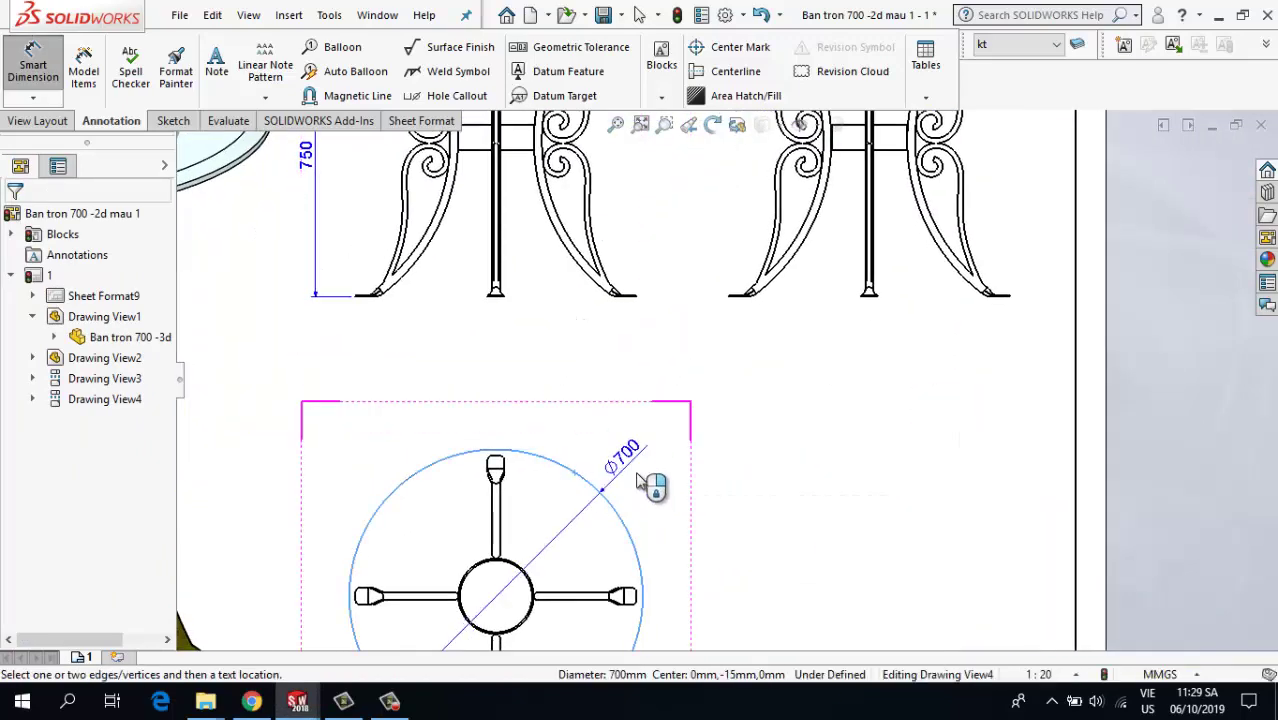
pyautogui.scroll(-5, 530, 570)
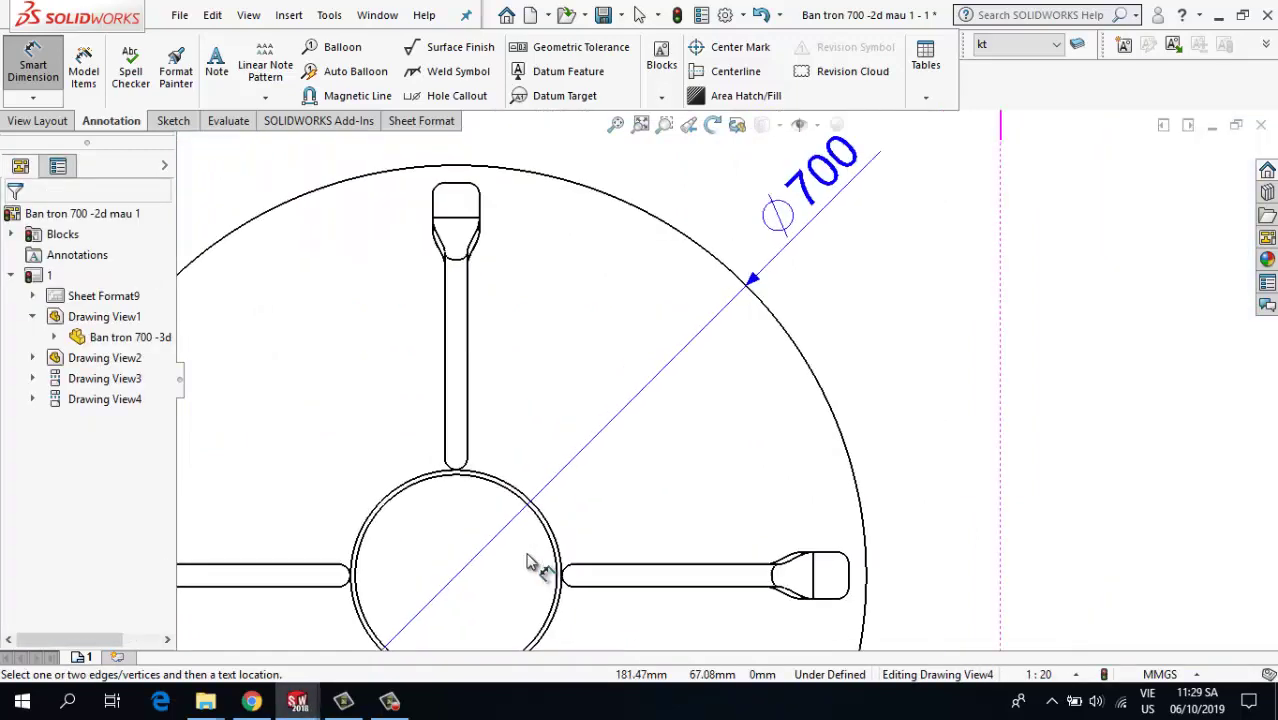
# - Dimension the central ring's outer diameter in the top view, with the text at the ring's upper left
pyautogui.scroll(-1, 527, 555)
pyautogui.moveTo(520, 556); pyautogui.dragTo(639, 545, button='middle')
pyautogui.click(490, 470)
pyautogui.scroll(2, 460, 440)
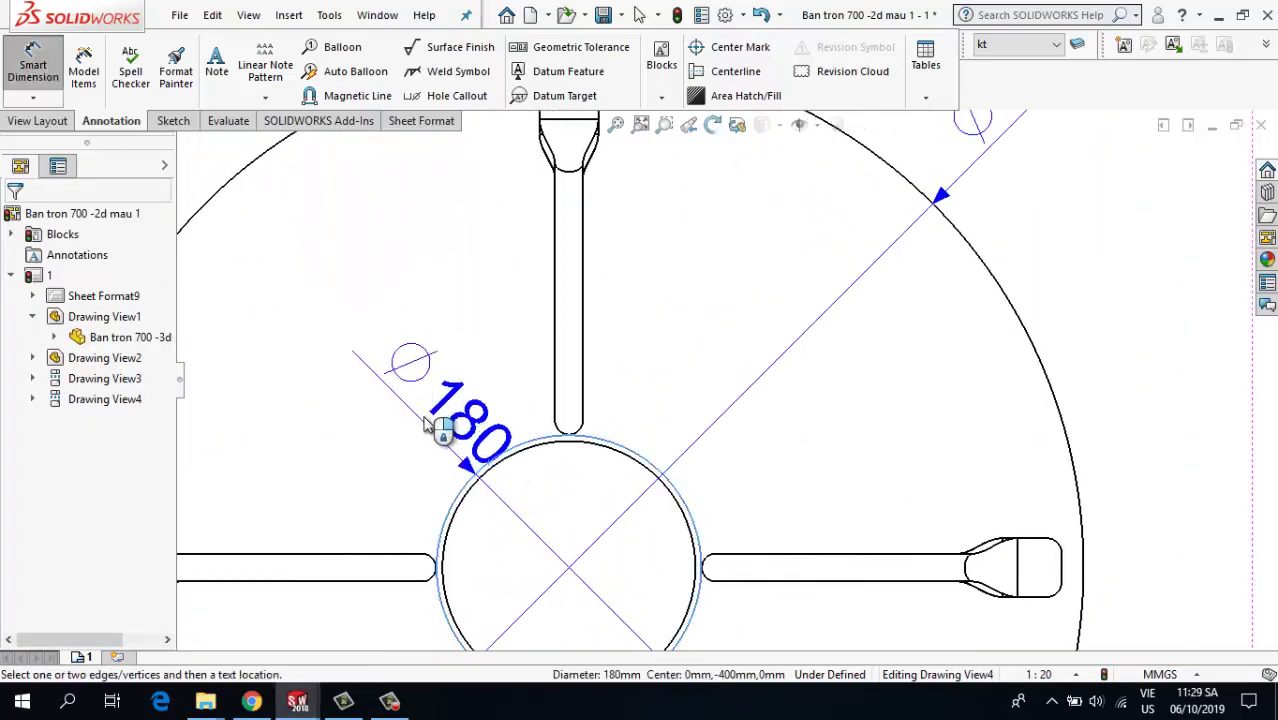
pyautogui.click(559, 408)
# - Dimension the central ring's wall thickness between its inner and outer circles in the top view
pyautogui.scroll(2, 620, 395)
pyautogui.scroll(-3, 700, 400)
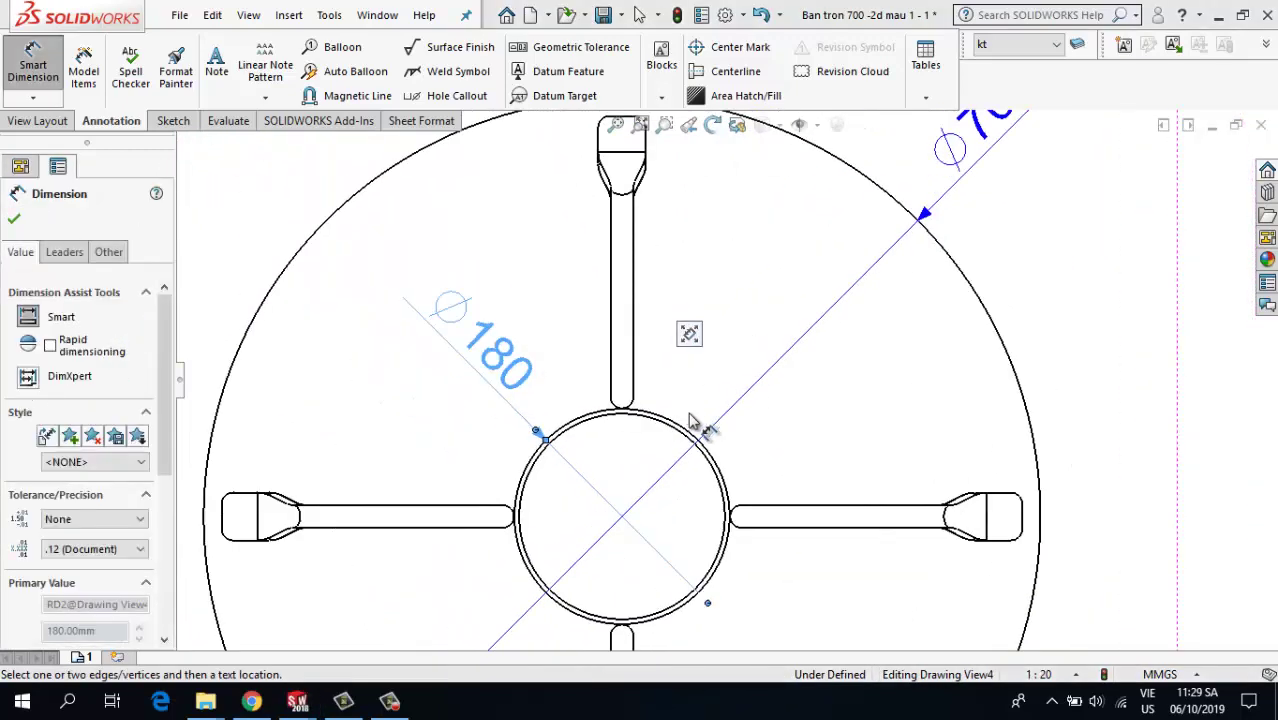
pyautogui.click(728, 485)
pyautogui.click(730, 487)
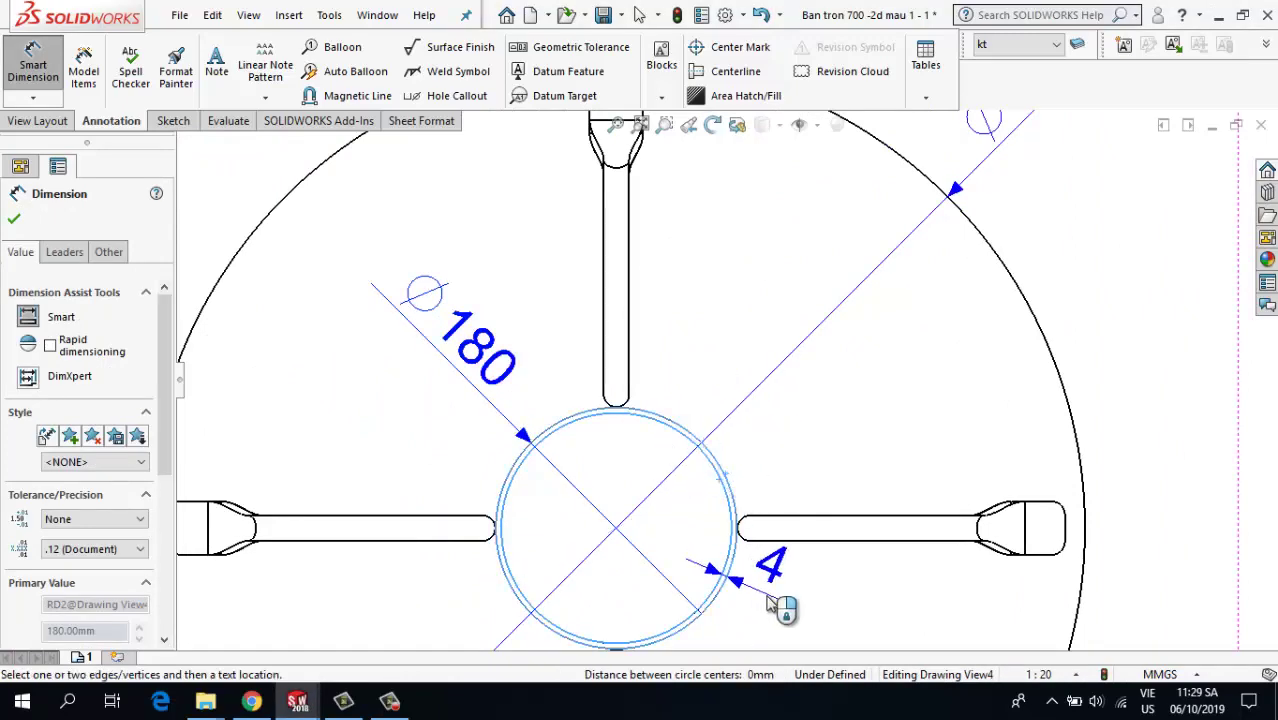
pyautogui.click(785, 490)
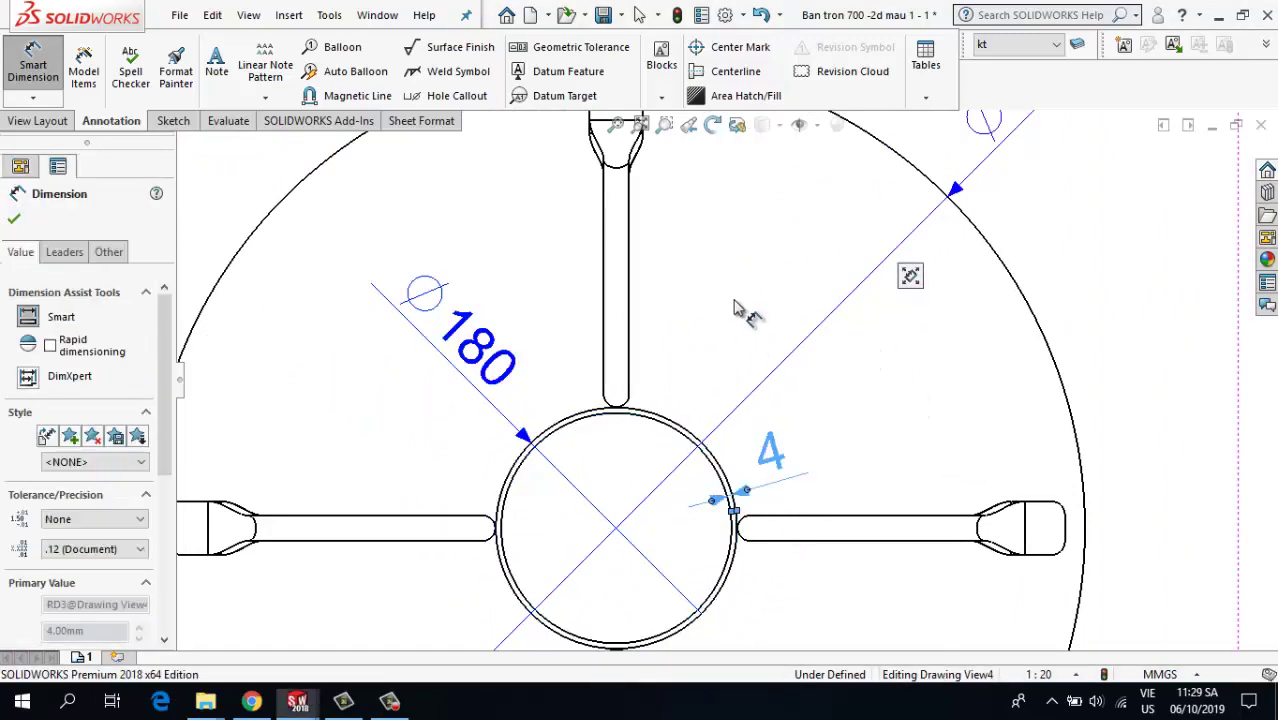
# - Dimension the central ring's height in the front view, placing the dimension to the right of the legs
pyautogui.scroll(3, 650, 465)
pyautogui.moveTo(647, 205); pyautogui.dragTo(617, 630, button='middle')
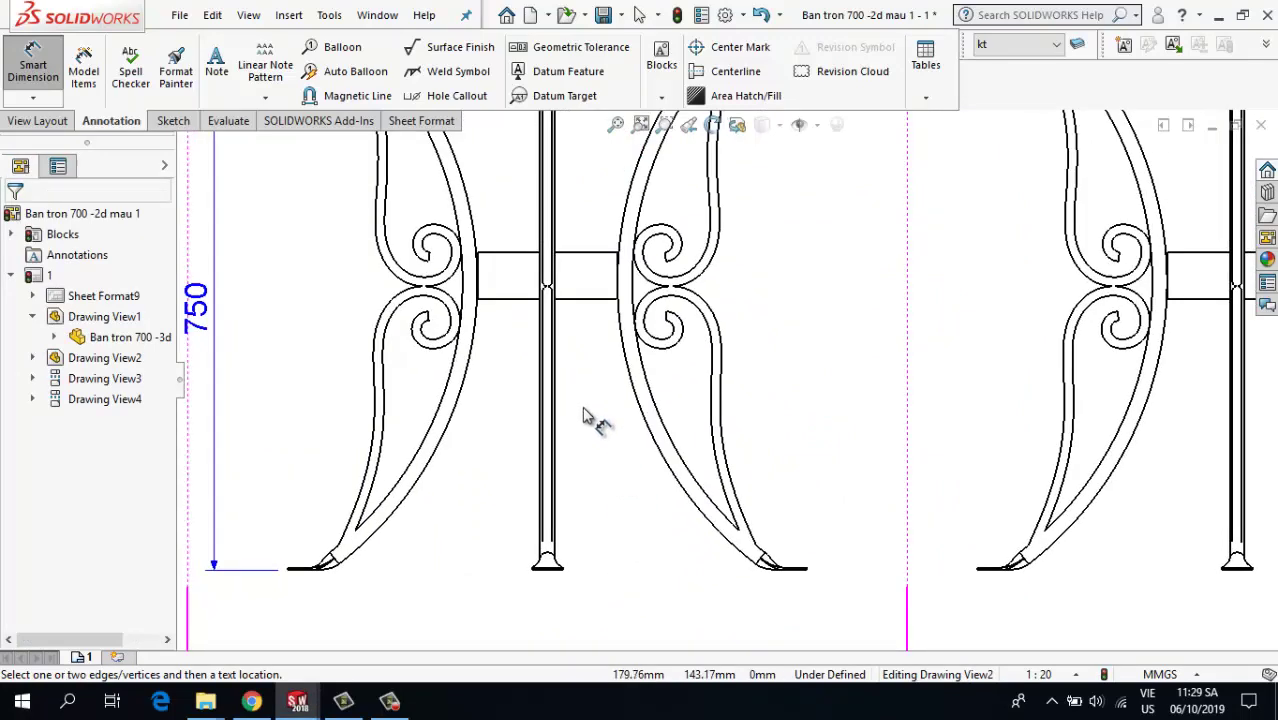
pyautogui.moveTo(584, 404); pyautogui.dragTo(574, 586, button='middle')
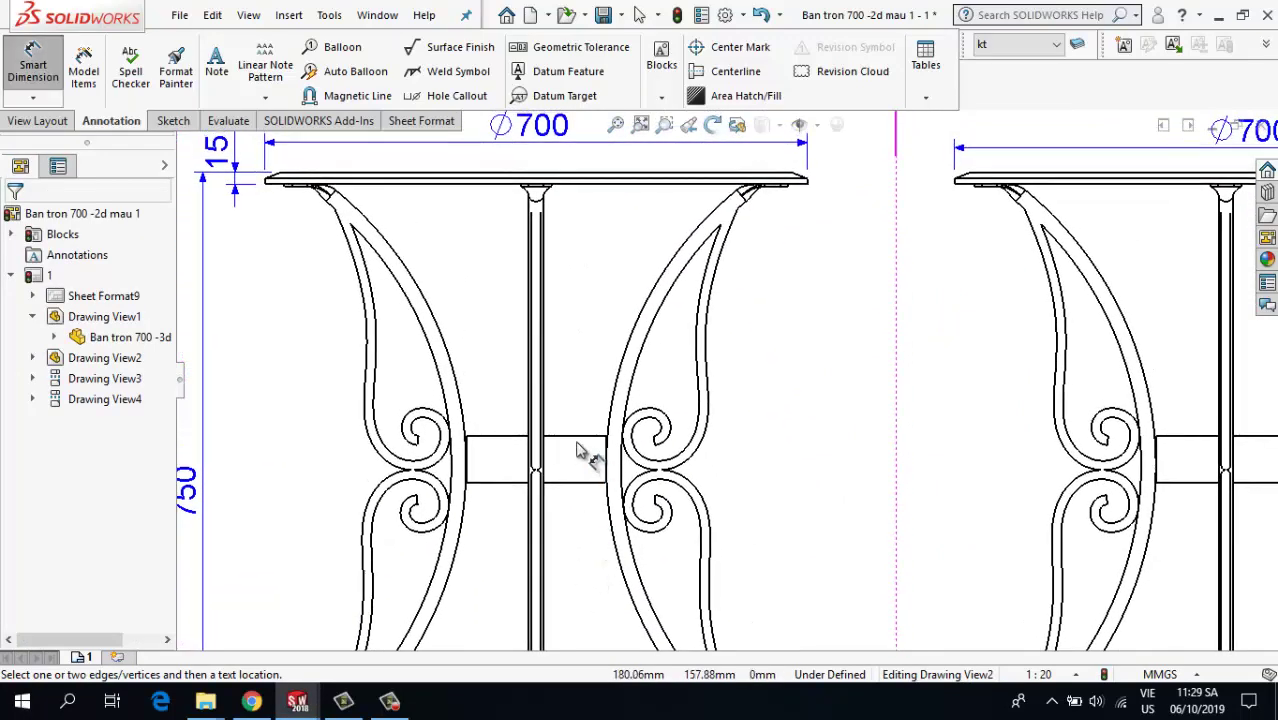
pyautogui.click(567, 484)
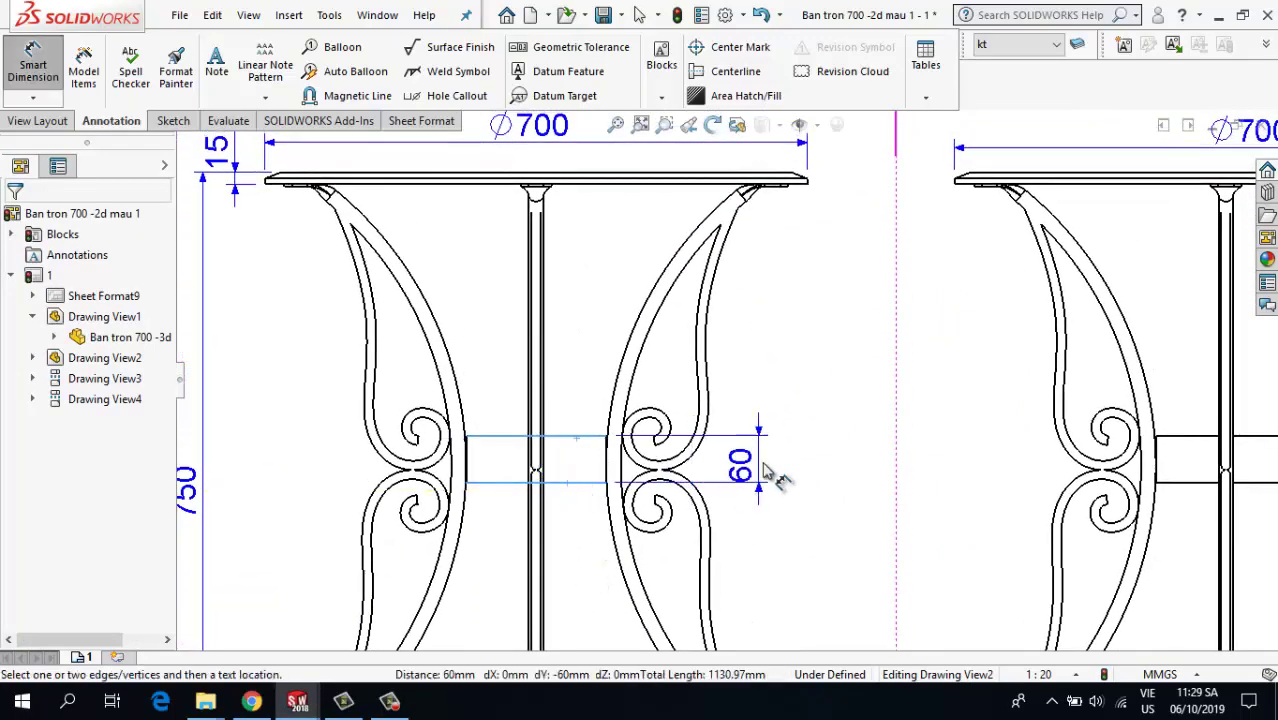
pyautogui.click(772, 465)
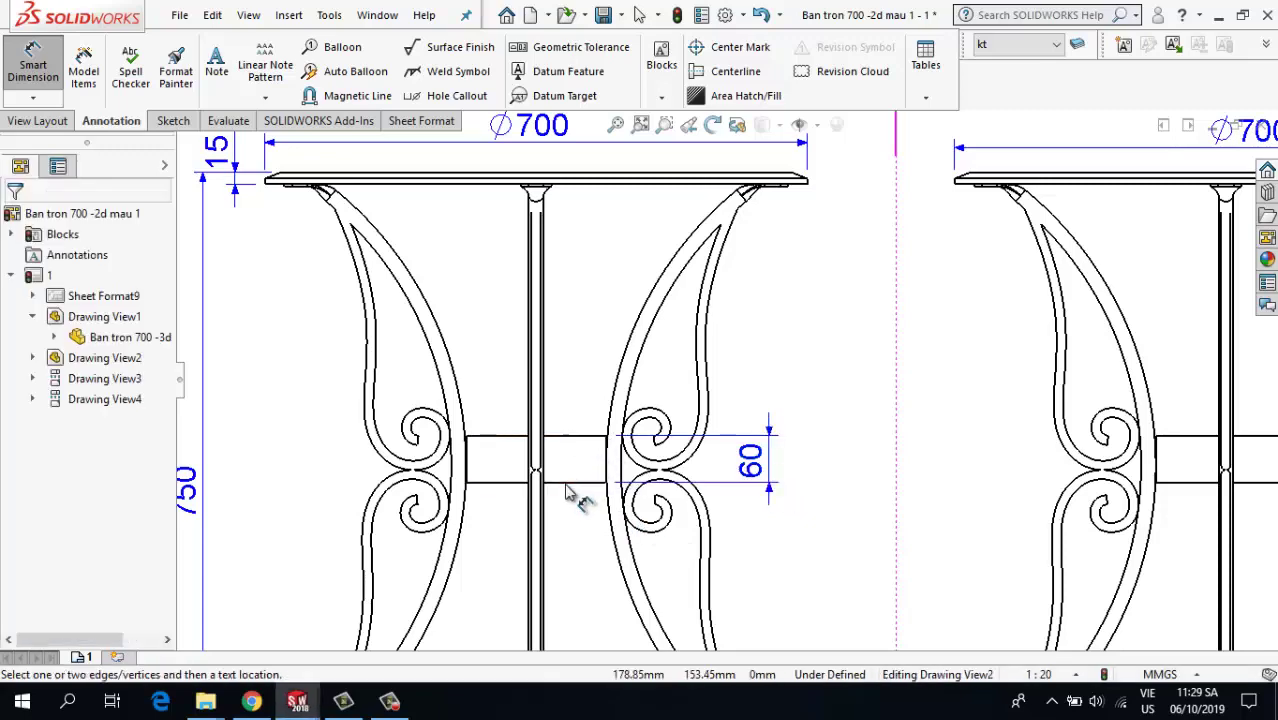
# - Dimension the height from the foot's base to the central ring's lower edge, at the right of the front view
pyautogui.scroll(-10, 700, 430)
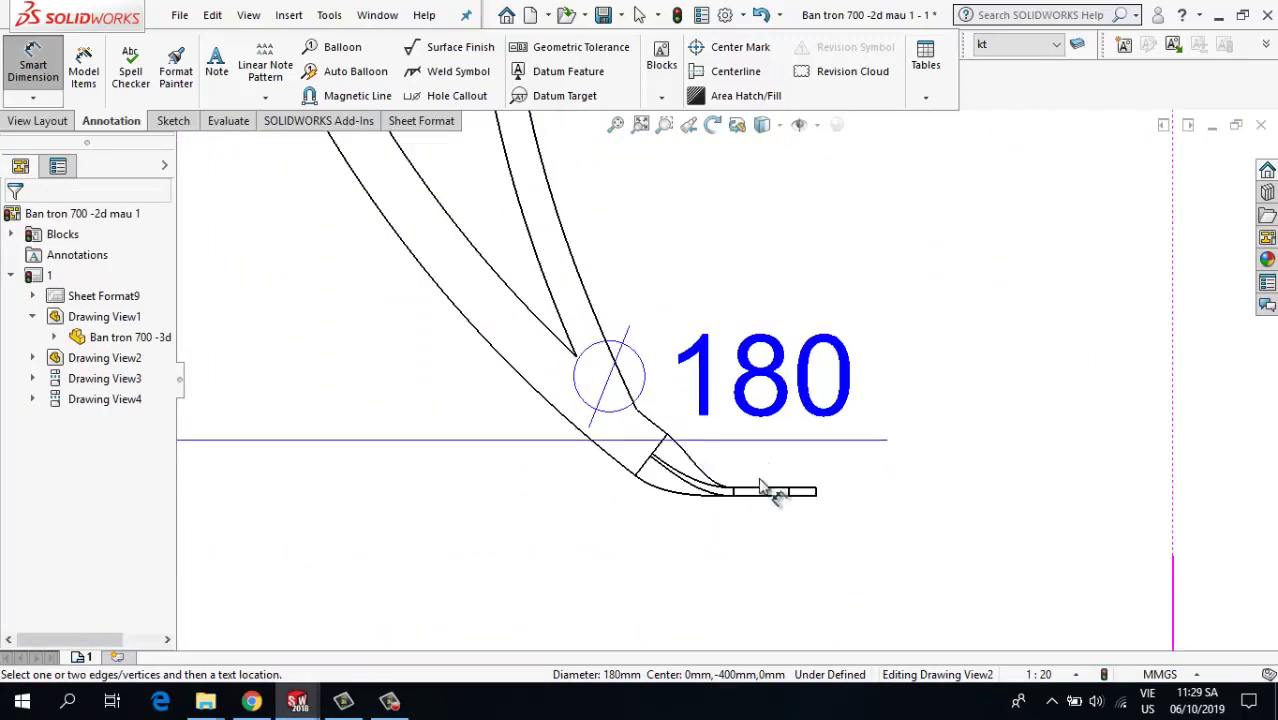
pyautogui.scroll(10, 771, 505)
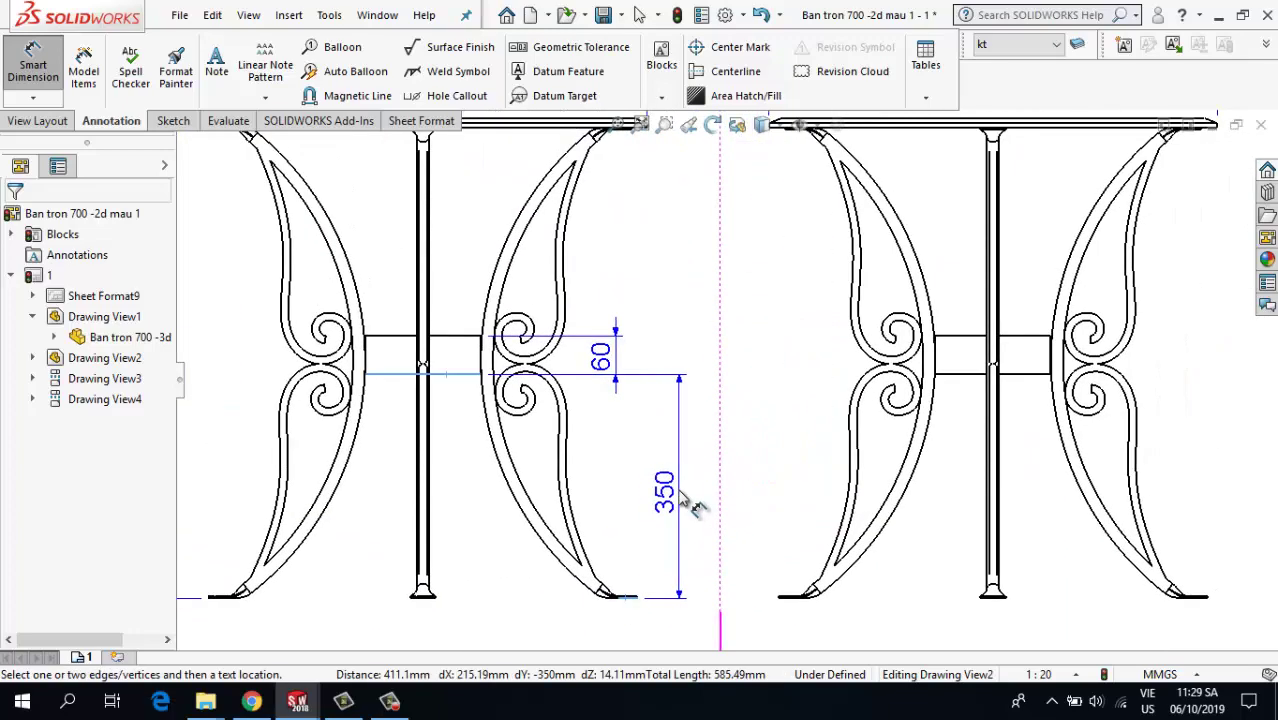
pyautogui.click(716, 572)
# - Dimension the overall span between the outer ends of the left and right feet in the front view
pyautogui.scroll(3, 733, 508)
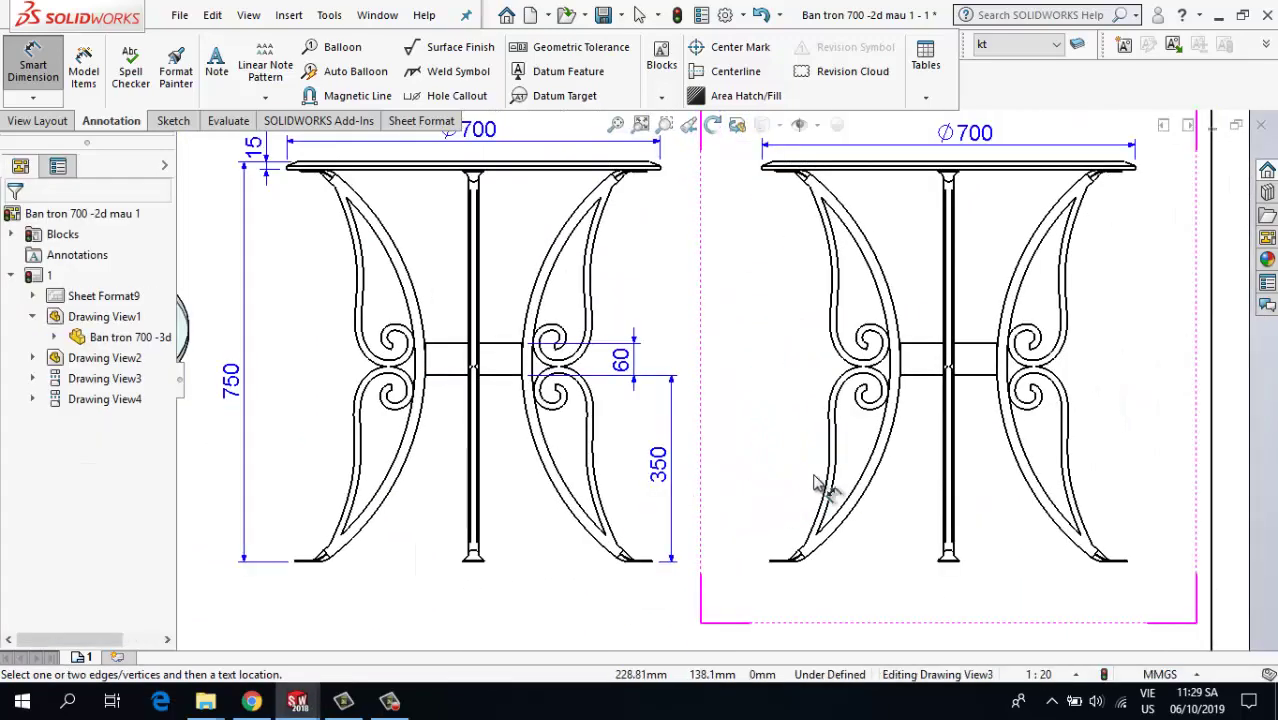
pyautogui.scroll(-3, 495, 556)
pyautogui.scroll(-5, 371, 465)
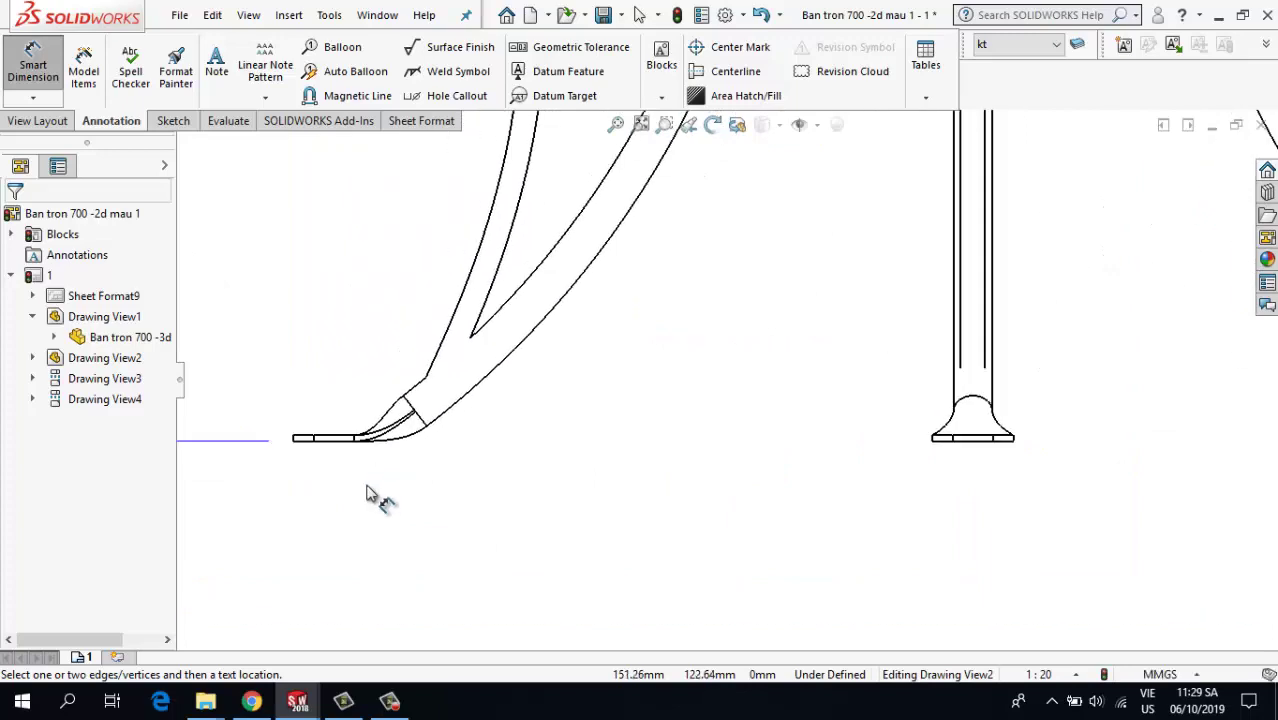
pyautogui.scroll(5, 940, 470)
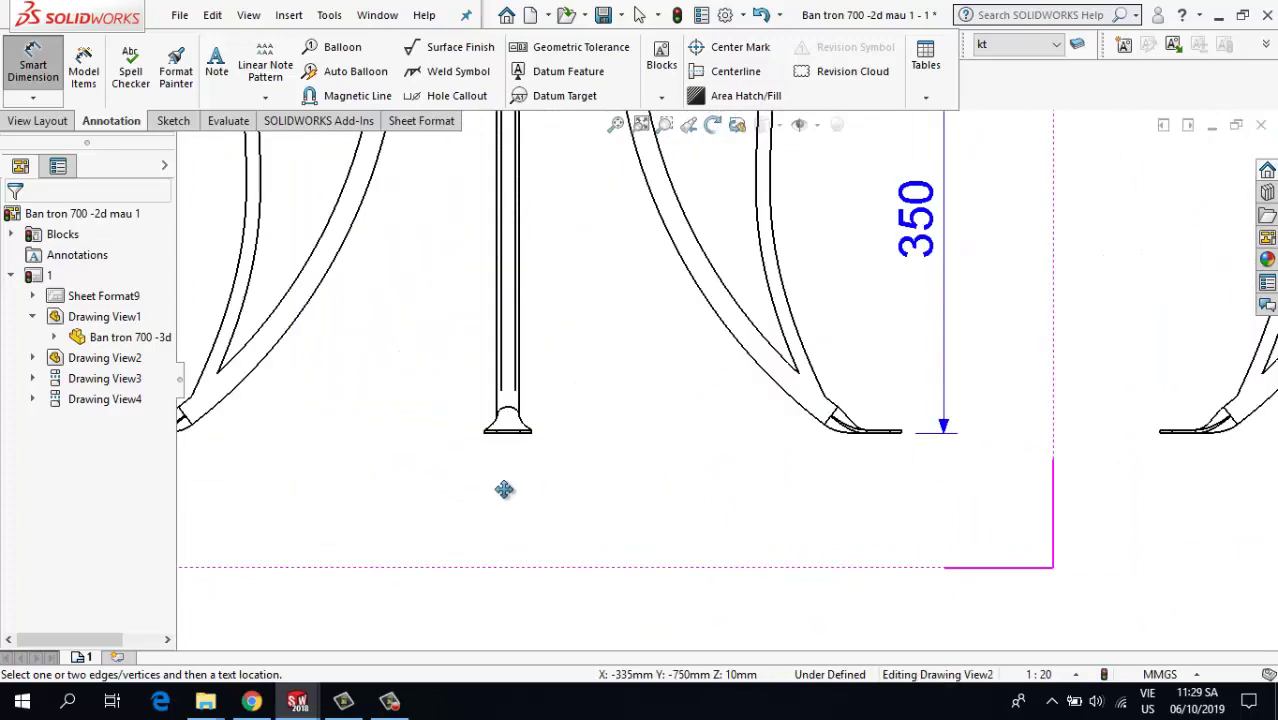